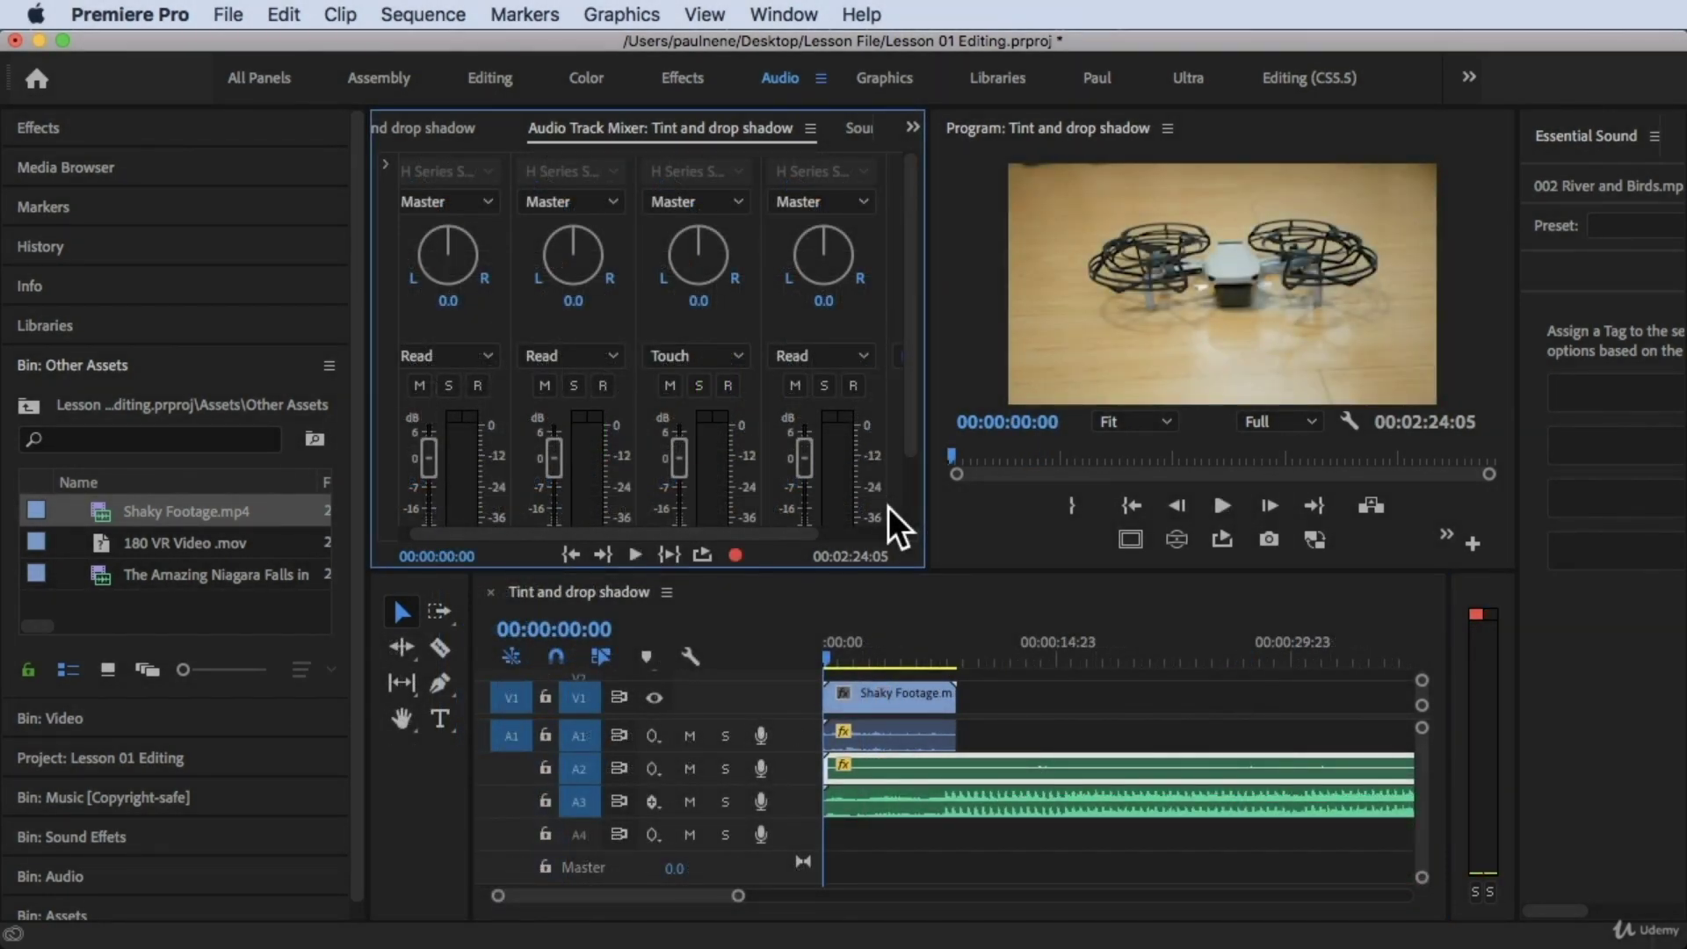
left_click(856, 633)
key("space")
key("space")
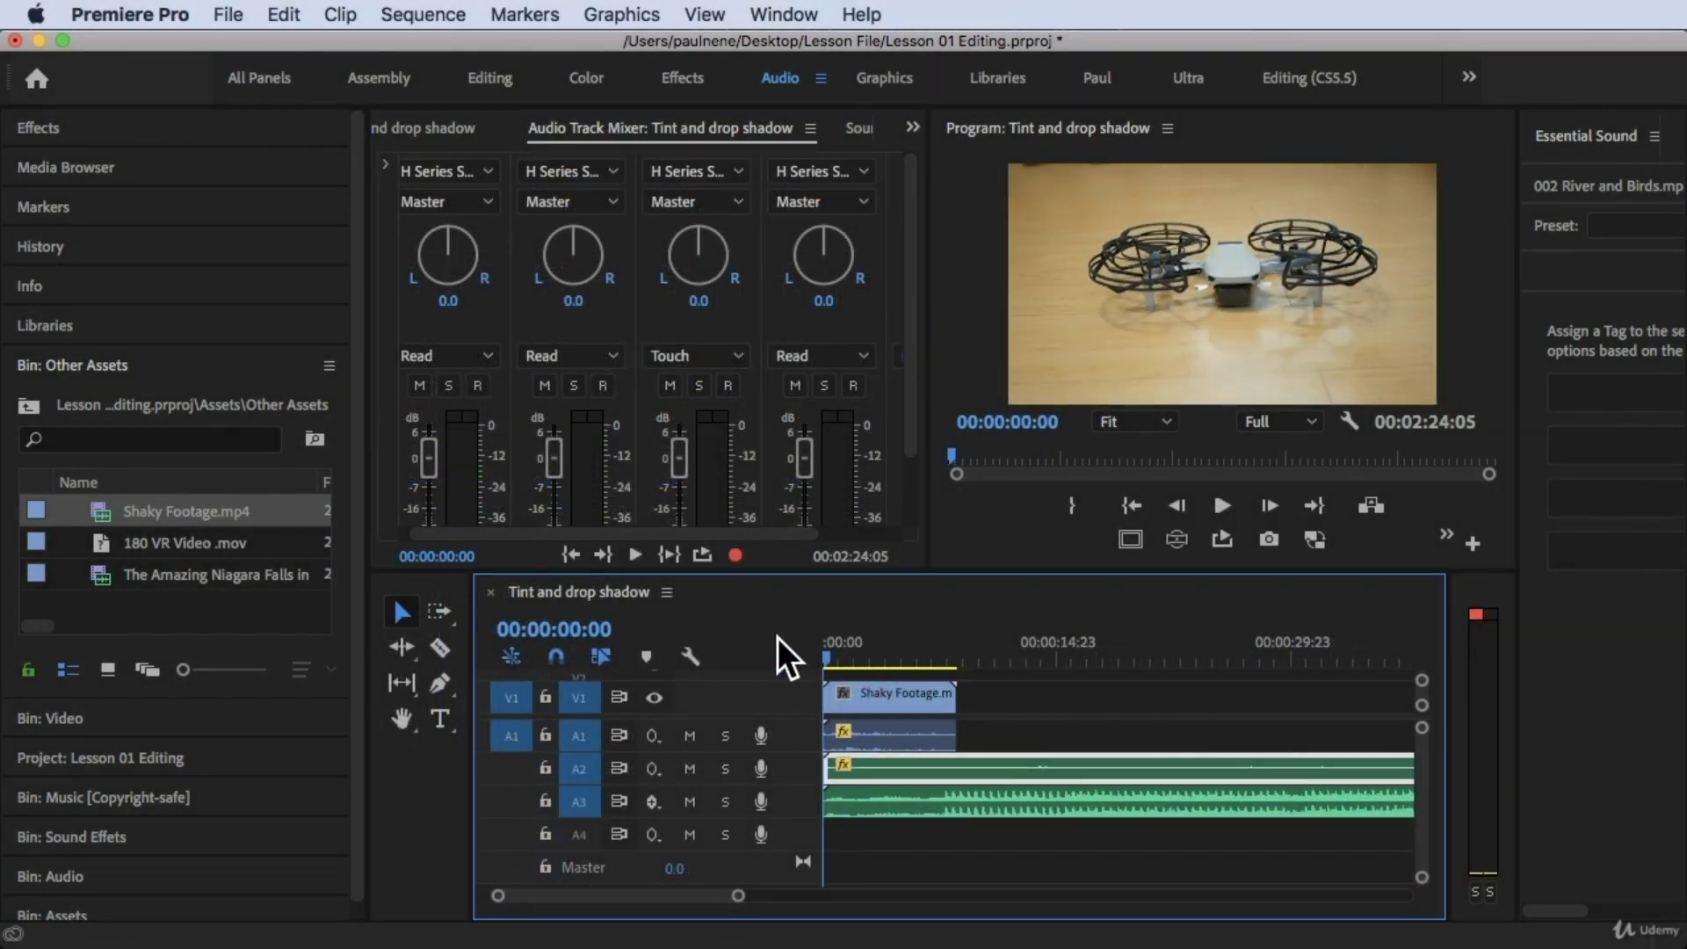
key("space")
key("space")
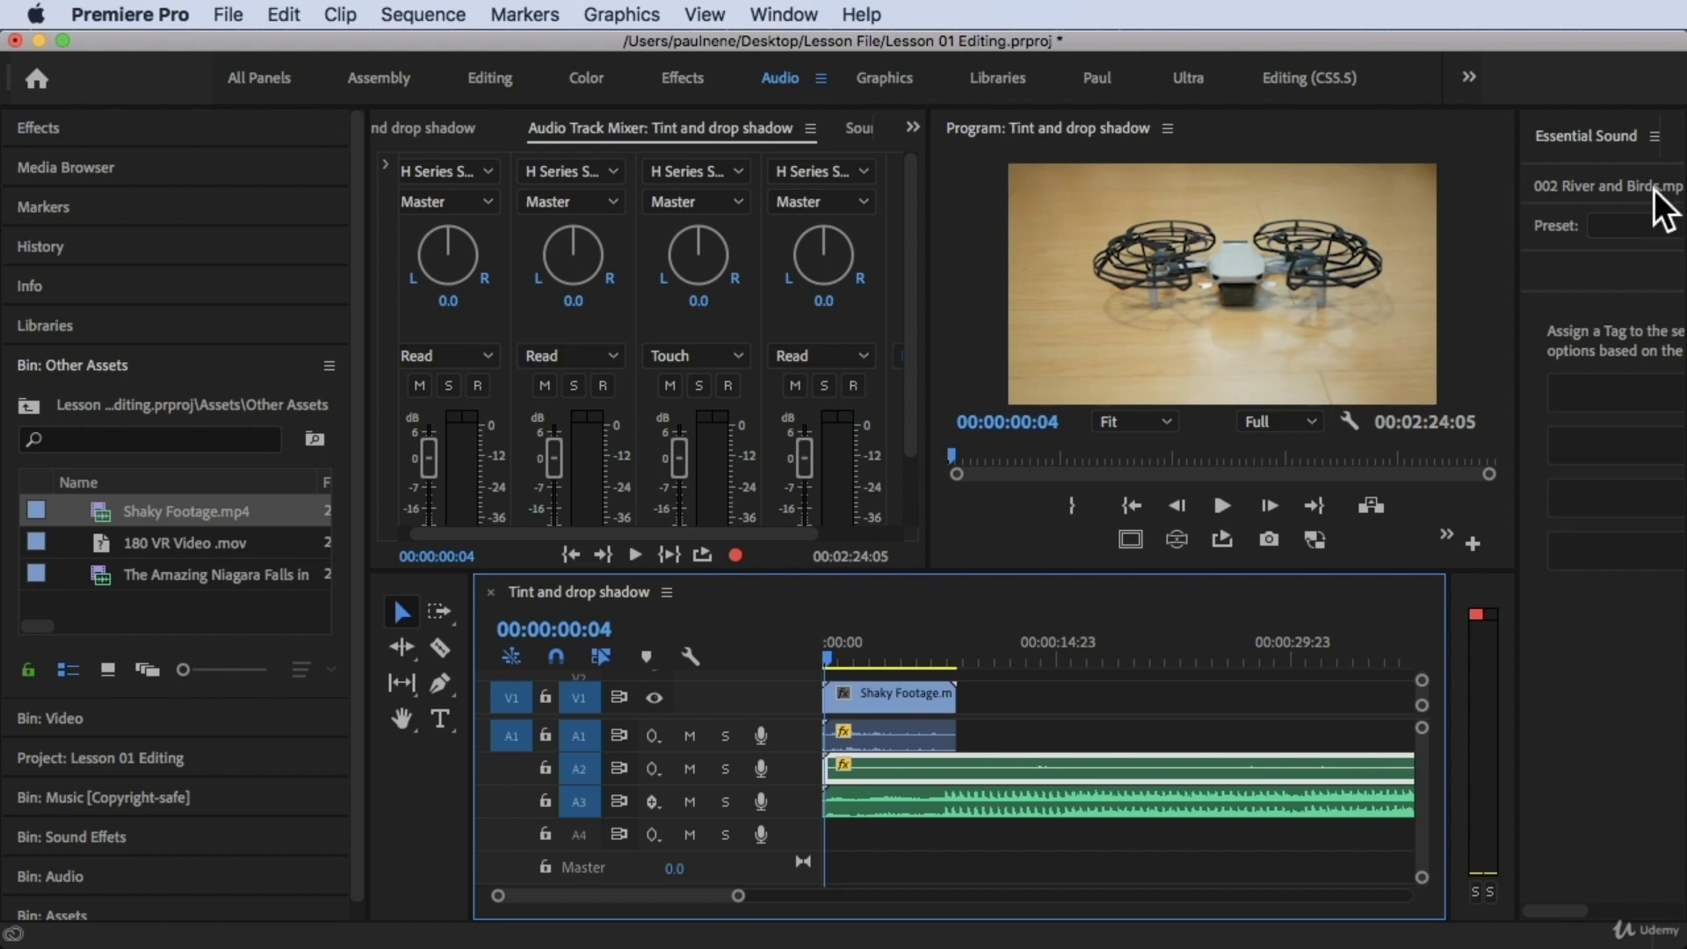
- Activate the Audio workspace and widen the timeline by narrowing the tools panel to a single column
left_click(1475, 78)
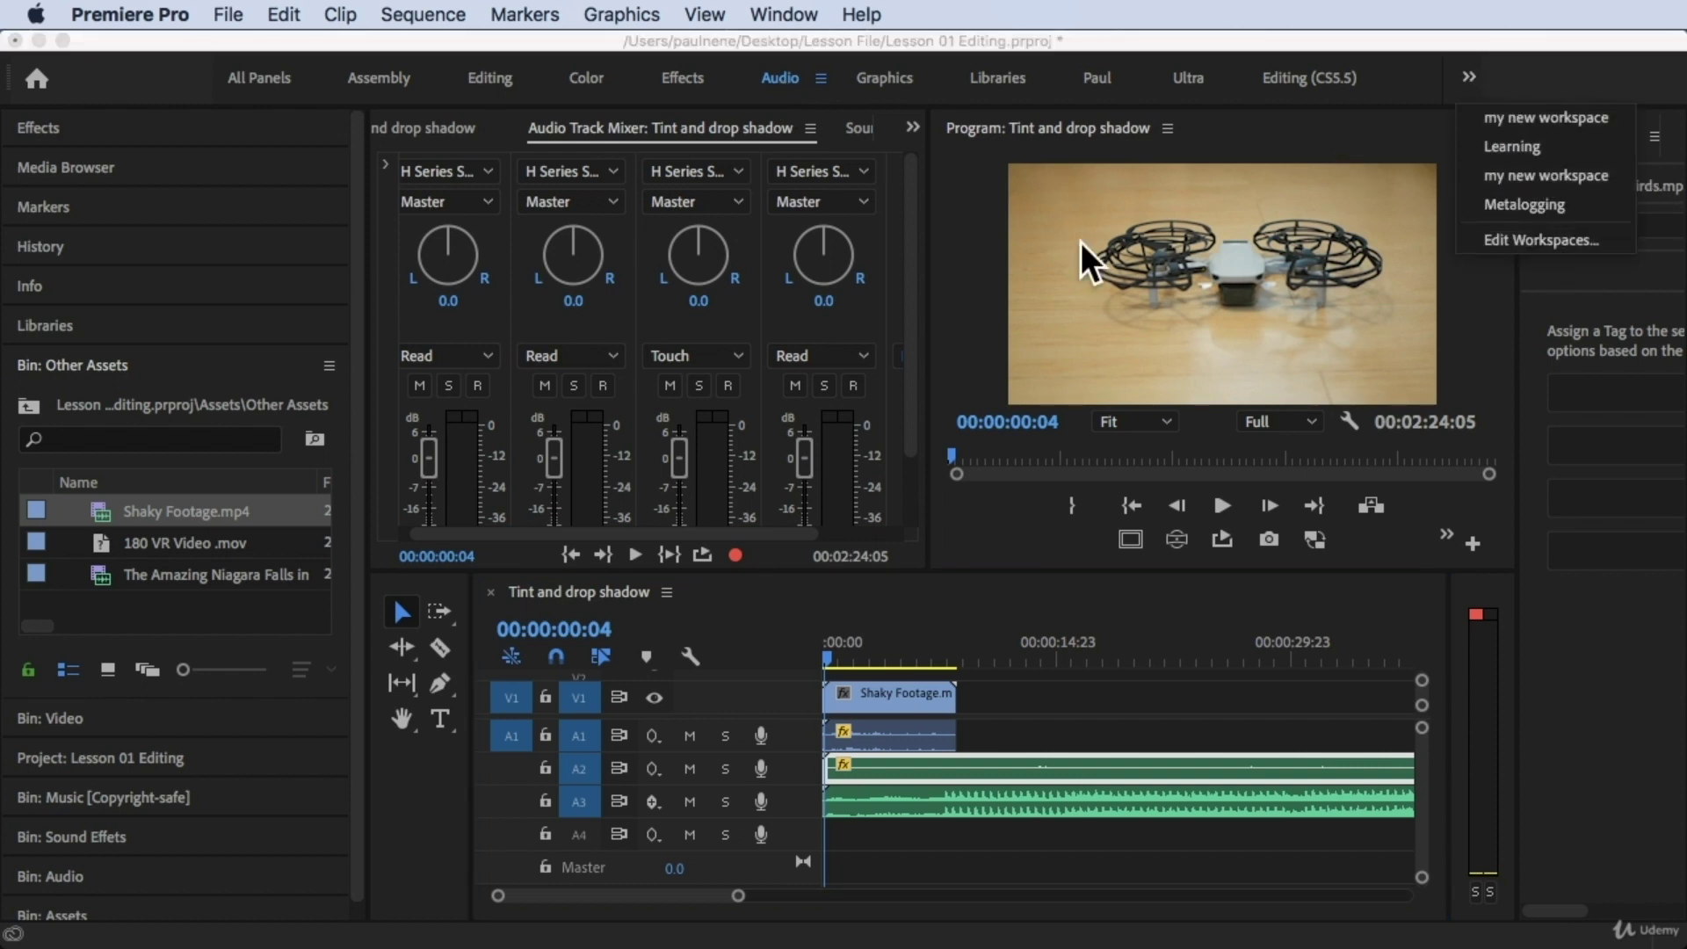
left_click(785, 14)
mouse_move(800, 51)
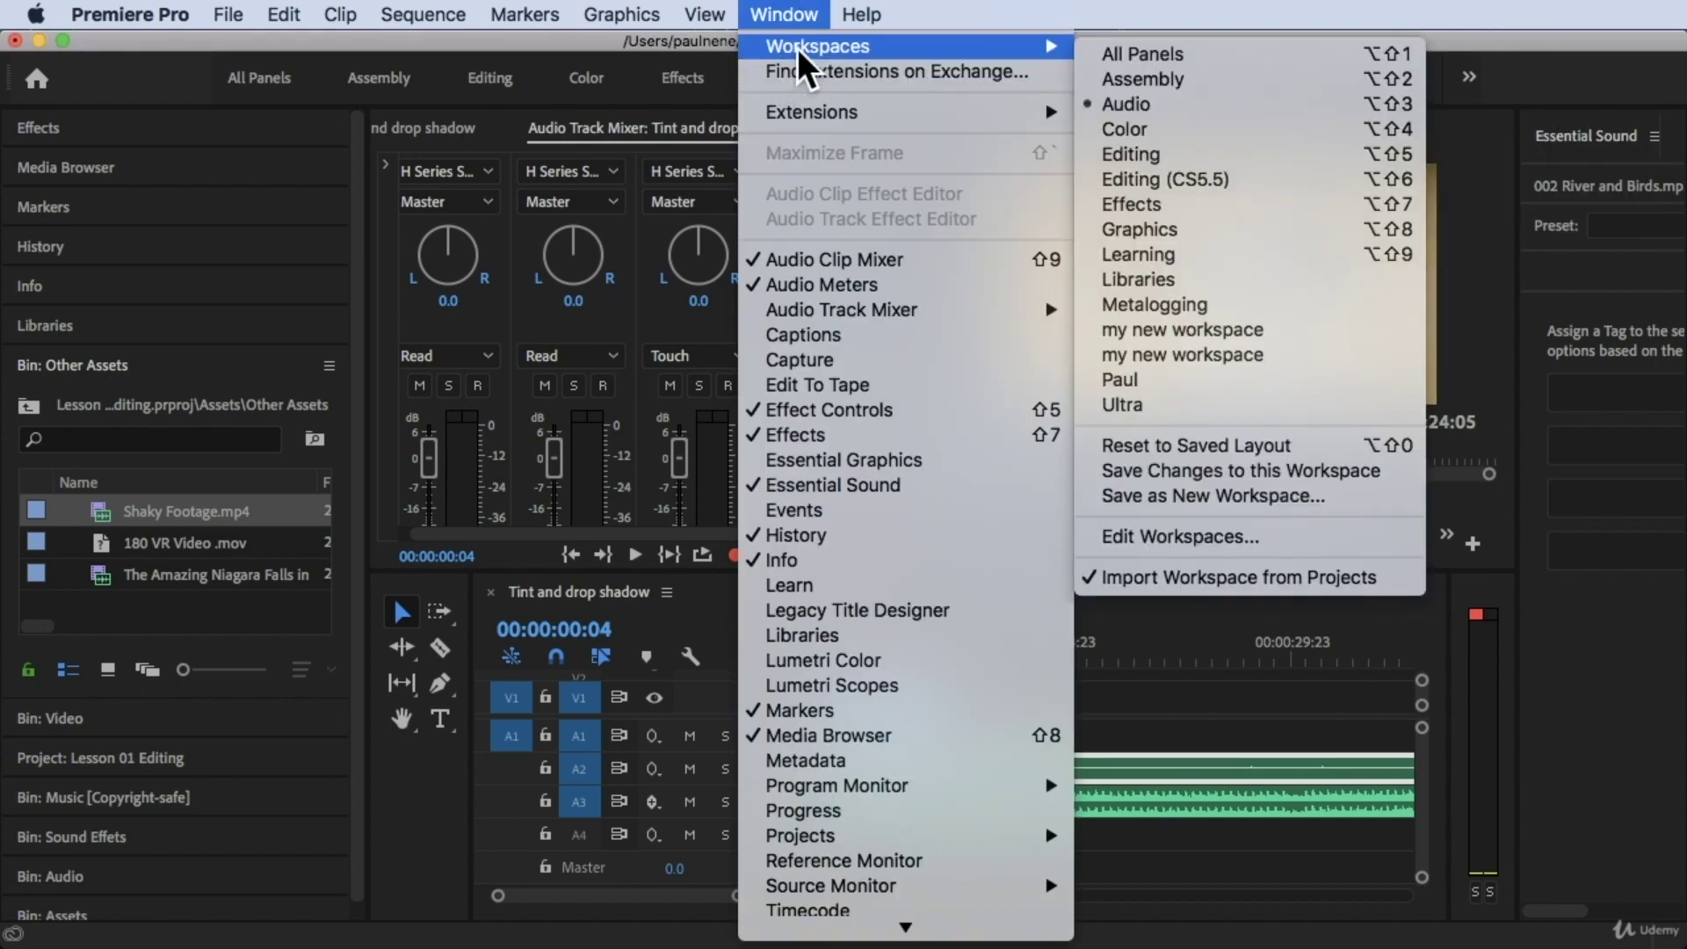
left_click(1167, 107)
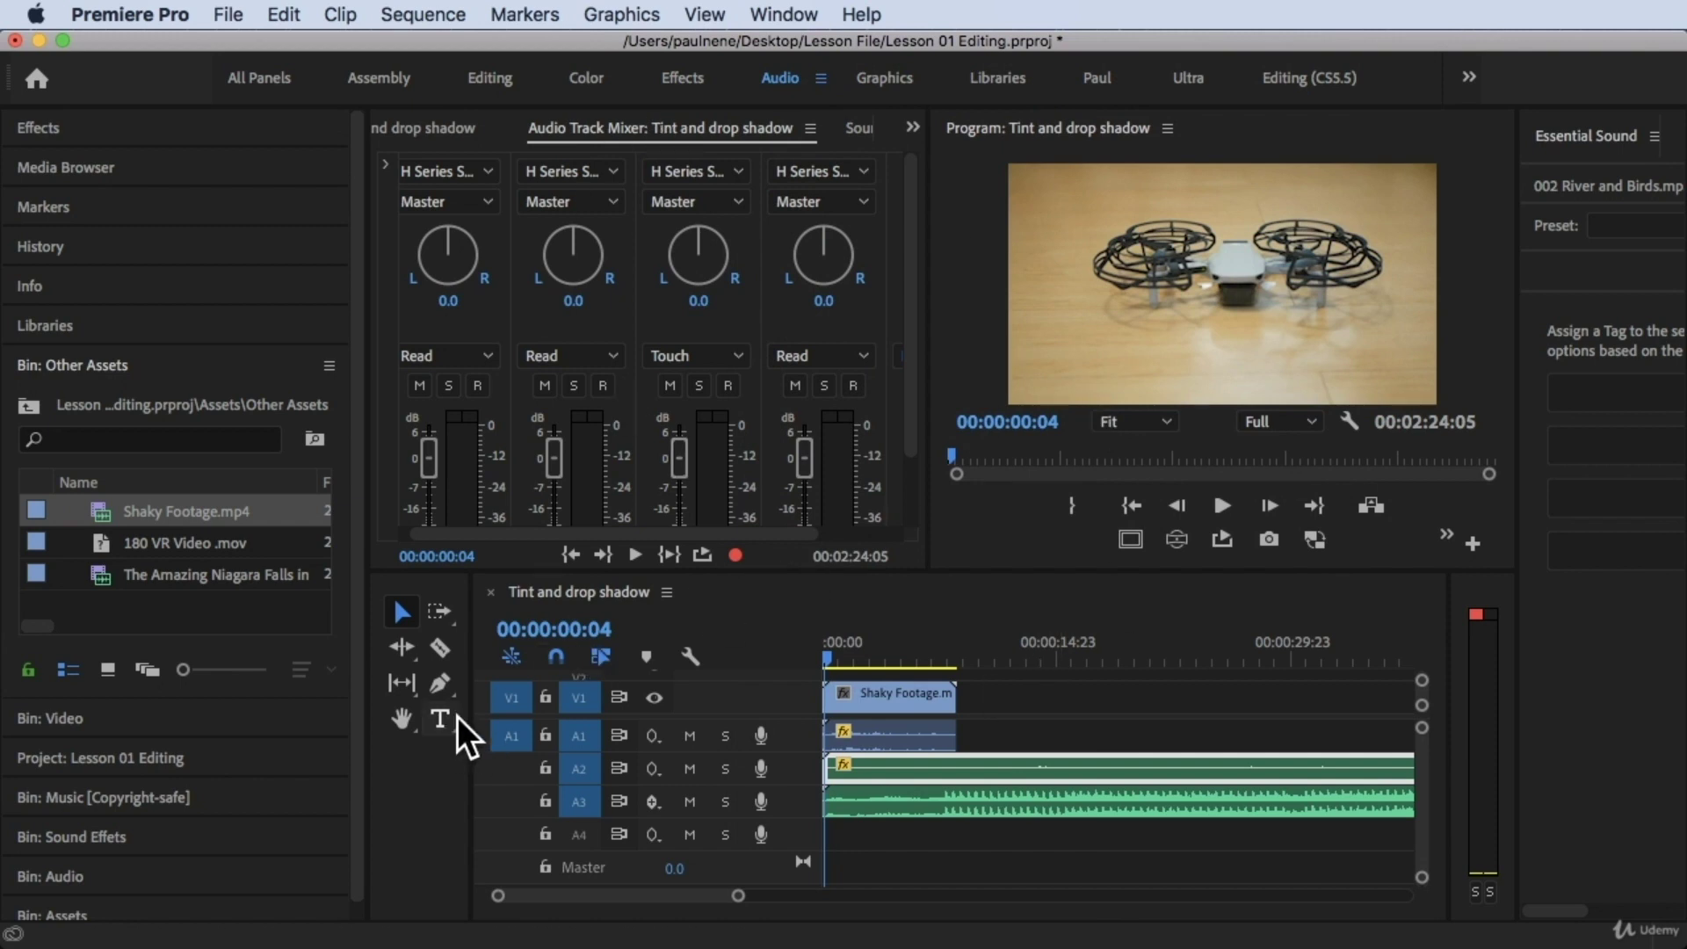
left_click_drag(470, 716, 442, 718)
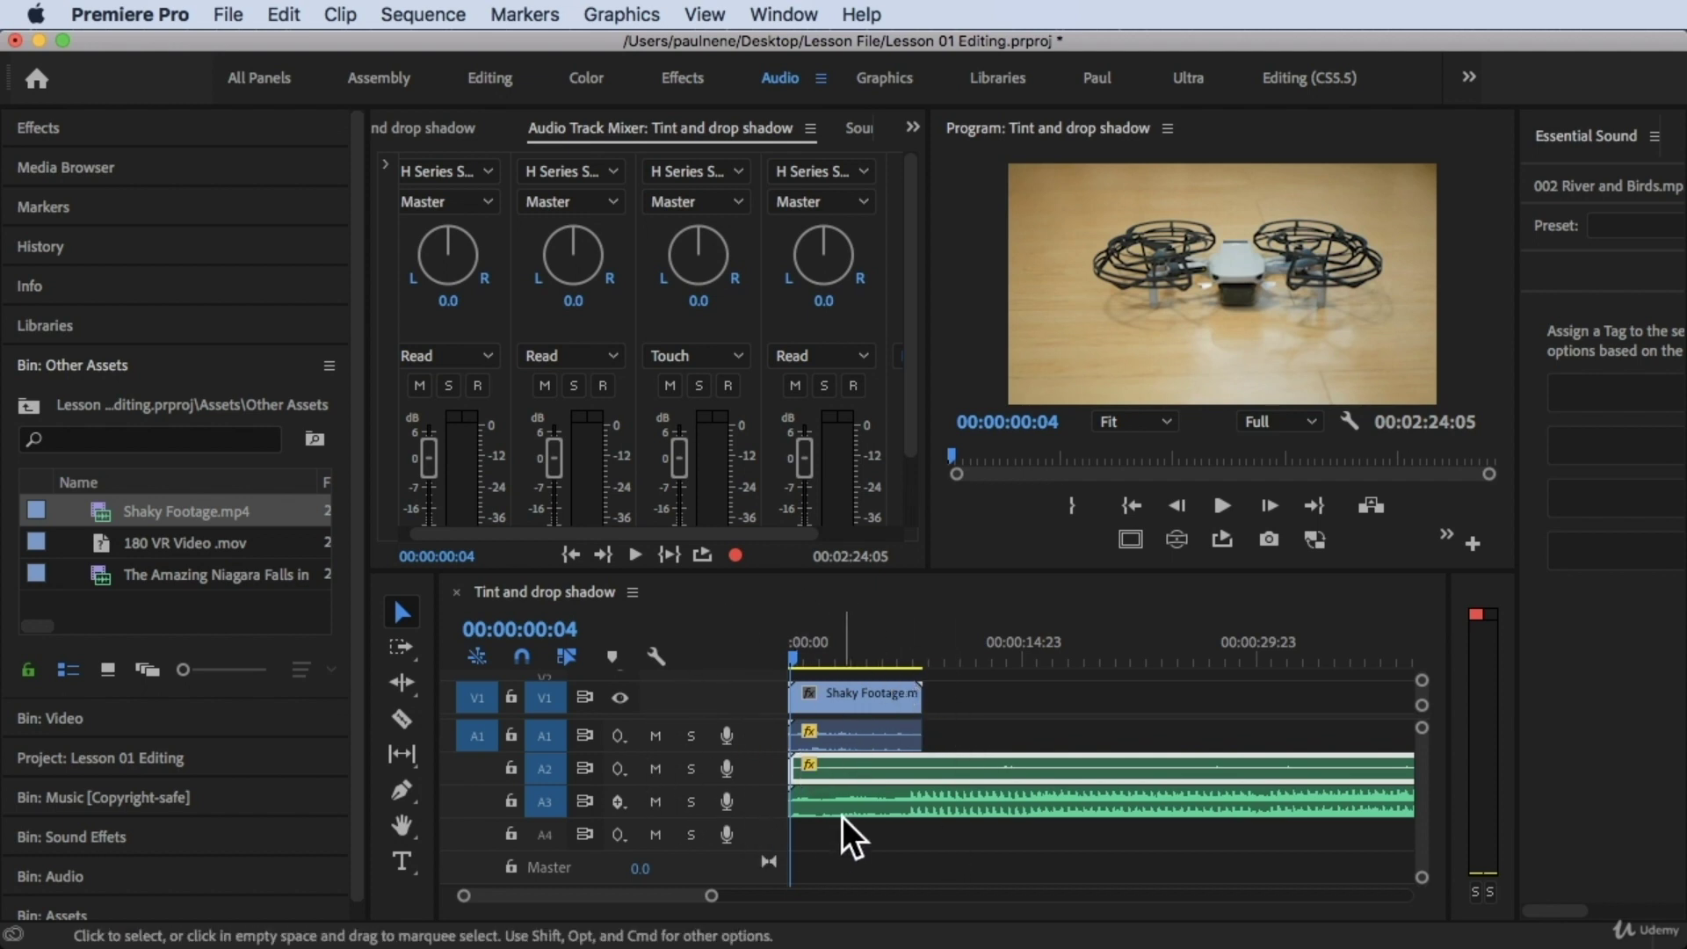
- Inspect the Shaky Footage clip on A1, the birds clip on A2 and the music clip on A3
left_click_drag(798, 629, 775, 640)
left_click(830, 725)
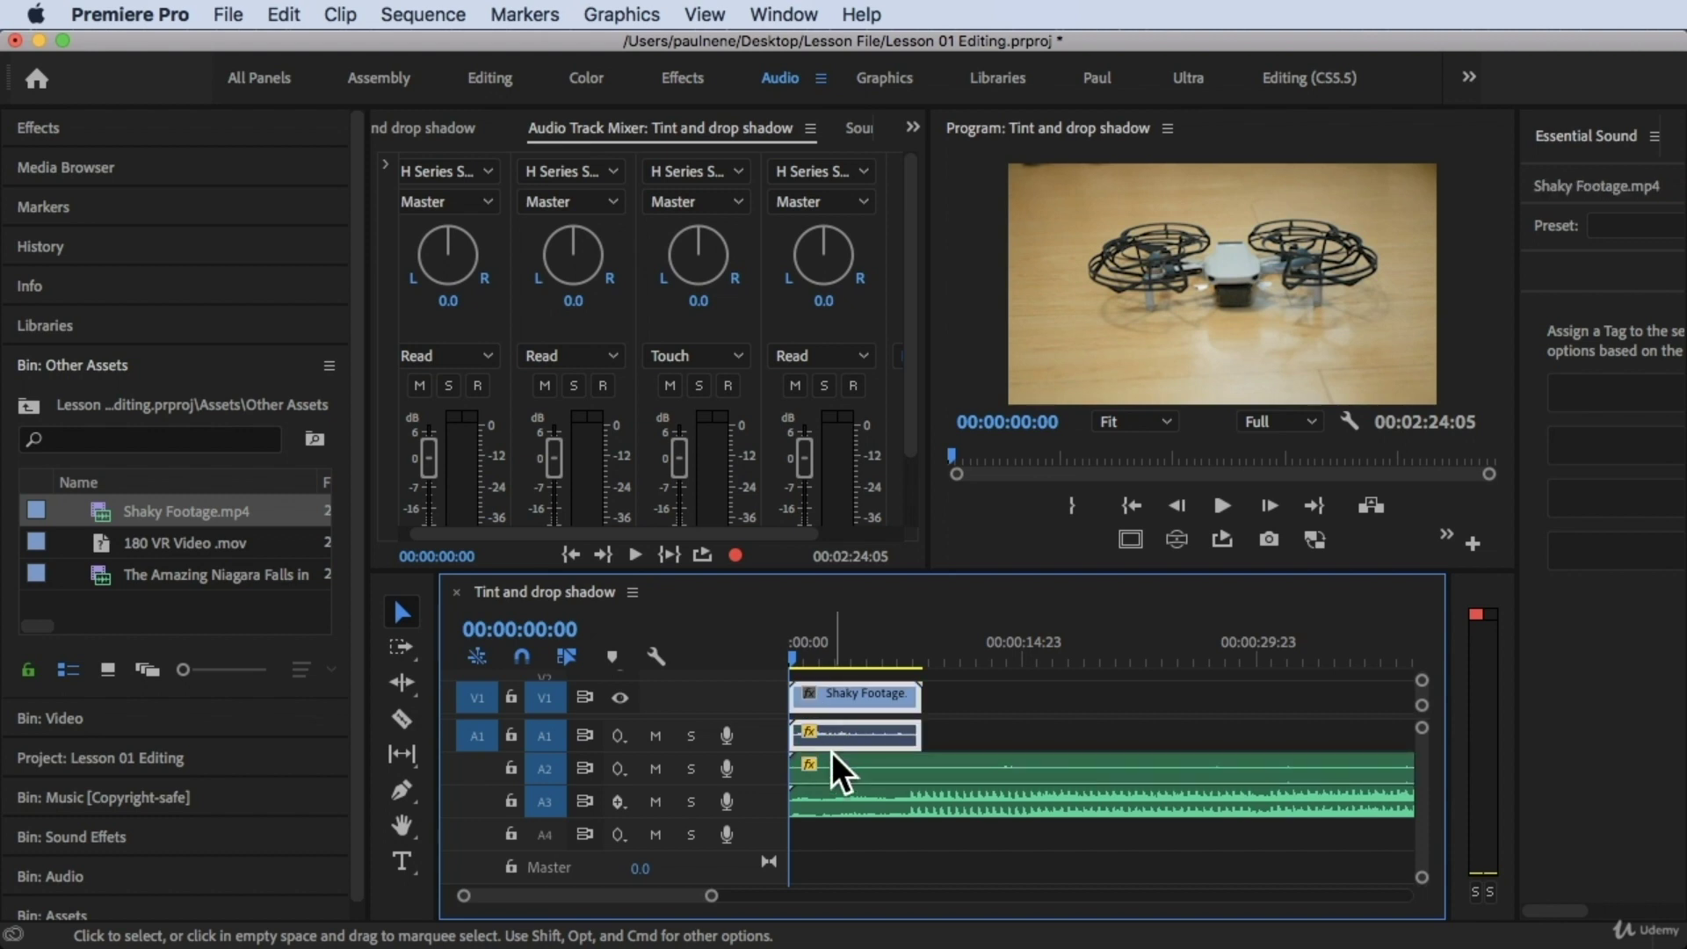
left_click(545, 769)
left_click(904, 774)
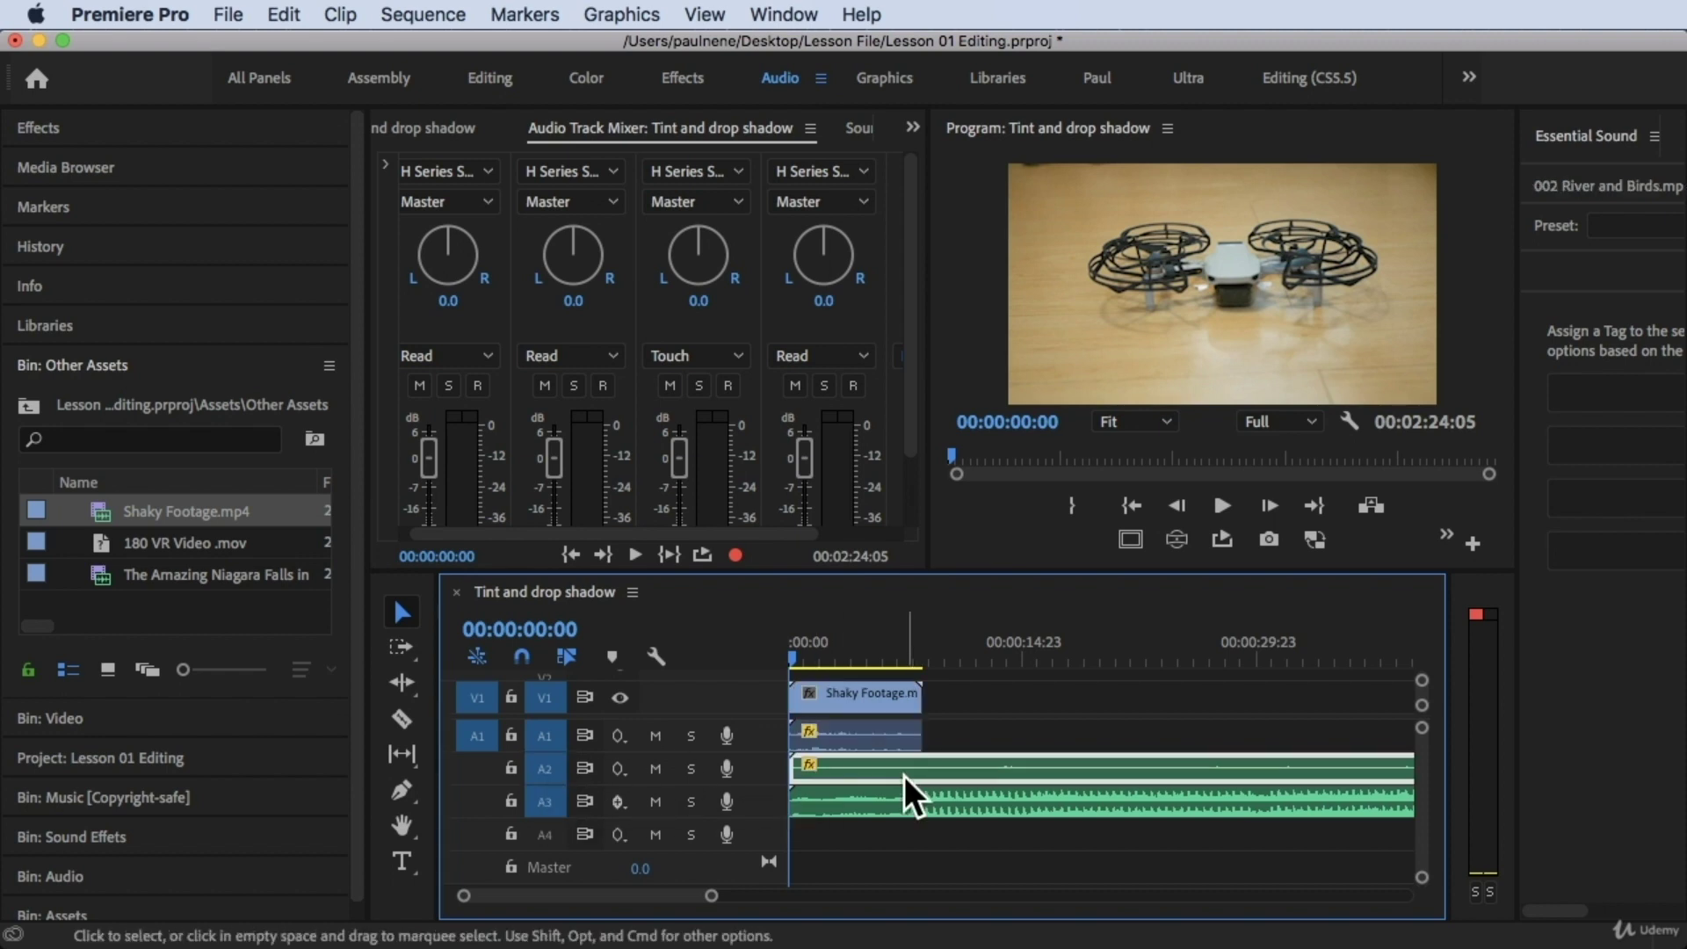
mouse_move(810, 666)
left_mouse_down()
mouse_move(842, 652)
mouse_move(797, 661)
left_mouse_up()
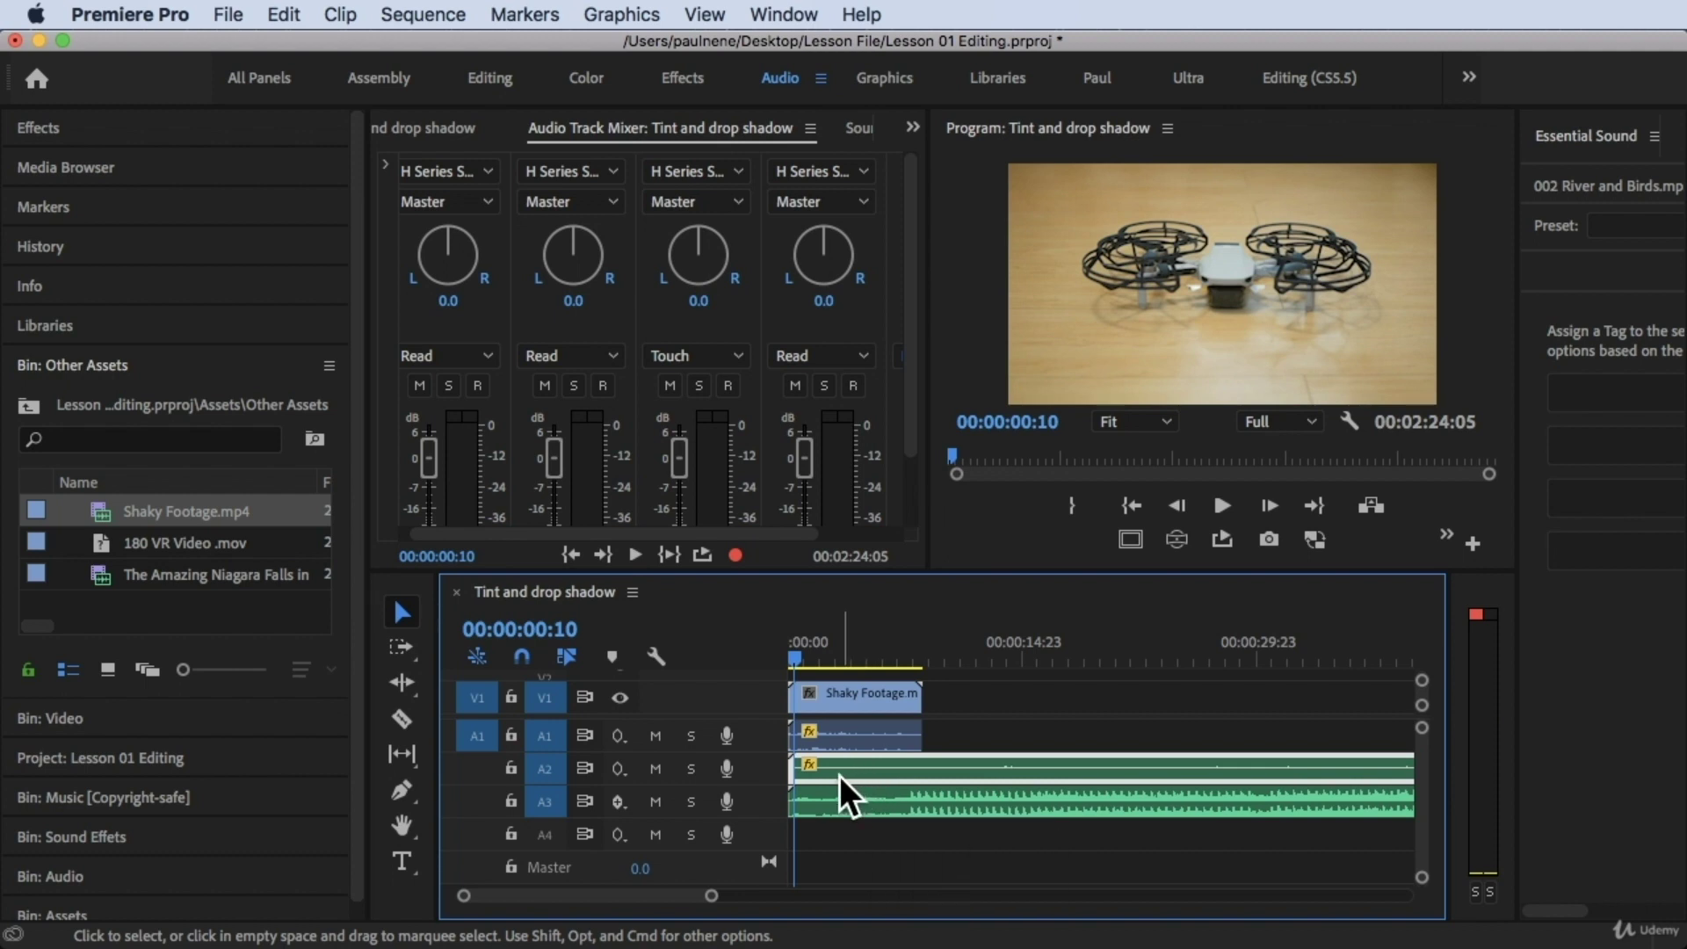
left_click(848, 798)
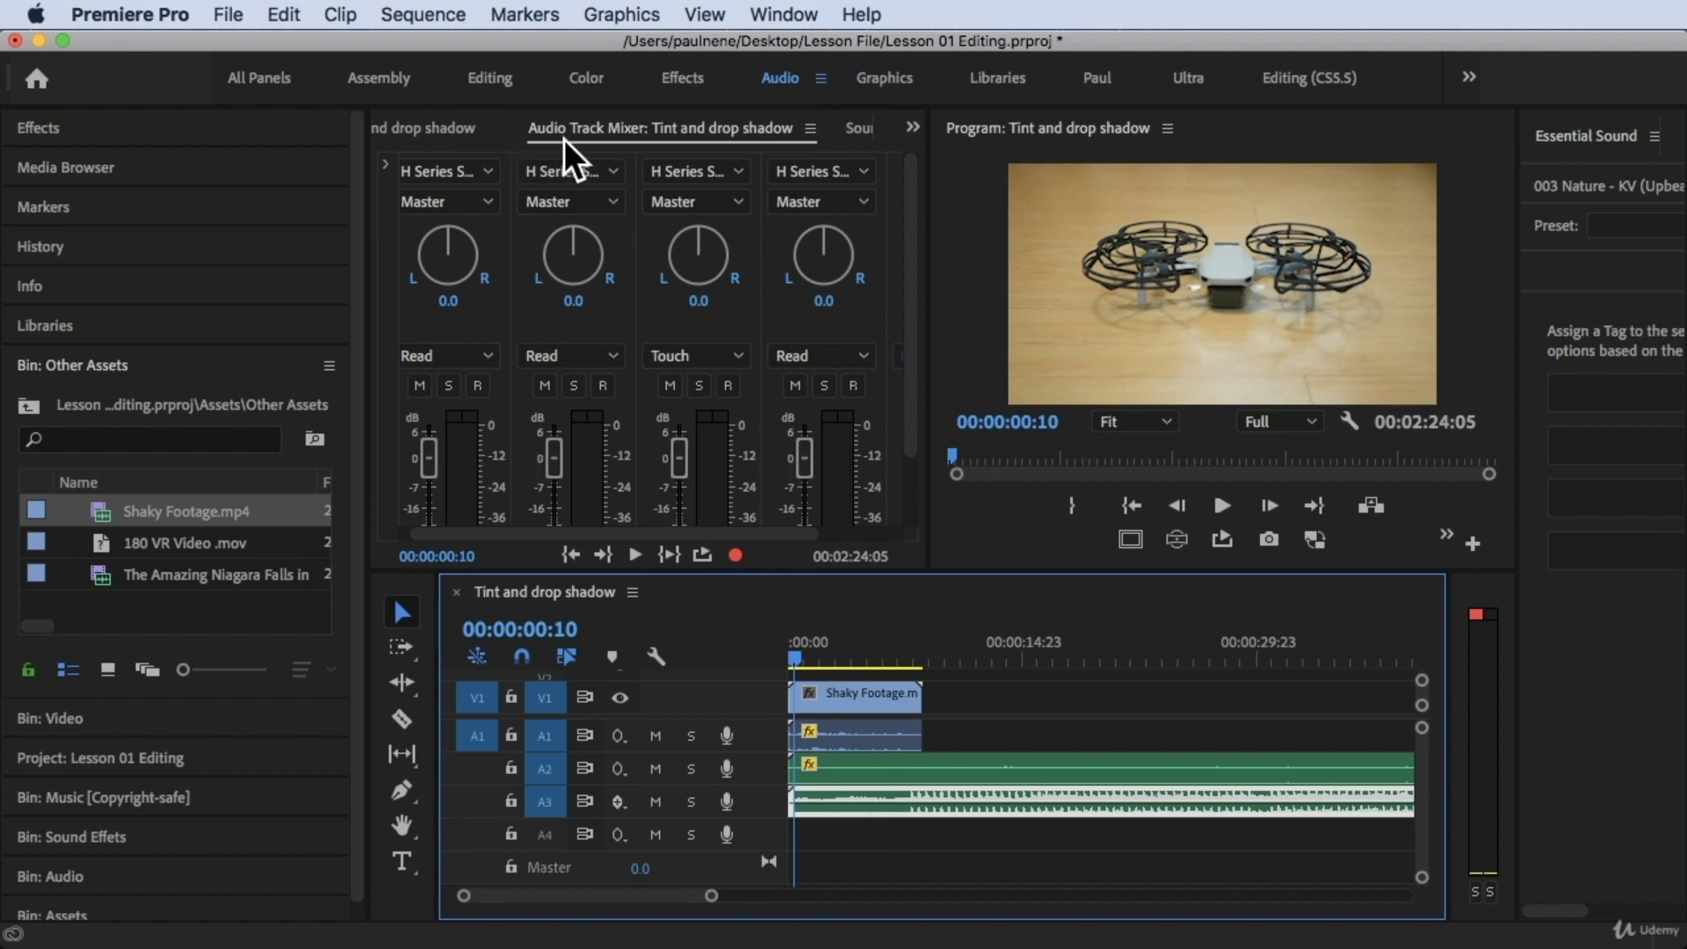
- Look at the Audio Clip Mixer for comparison and return to the Audio Track Mixer
left_click(587, 134)
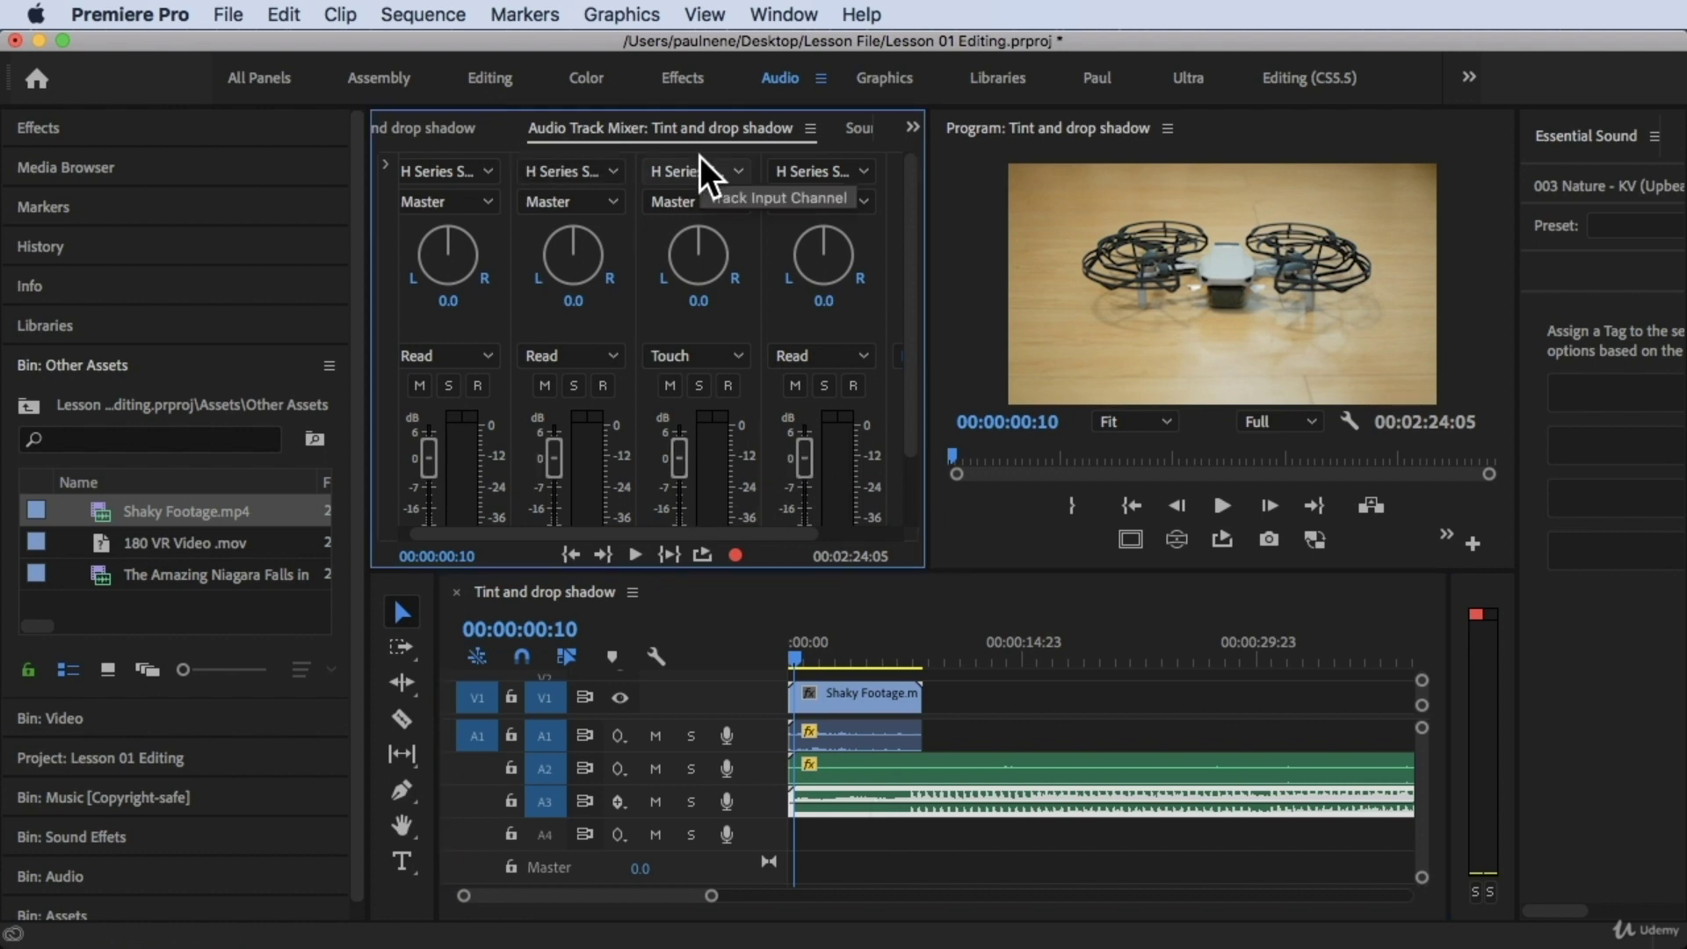
left_click(434, 130)
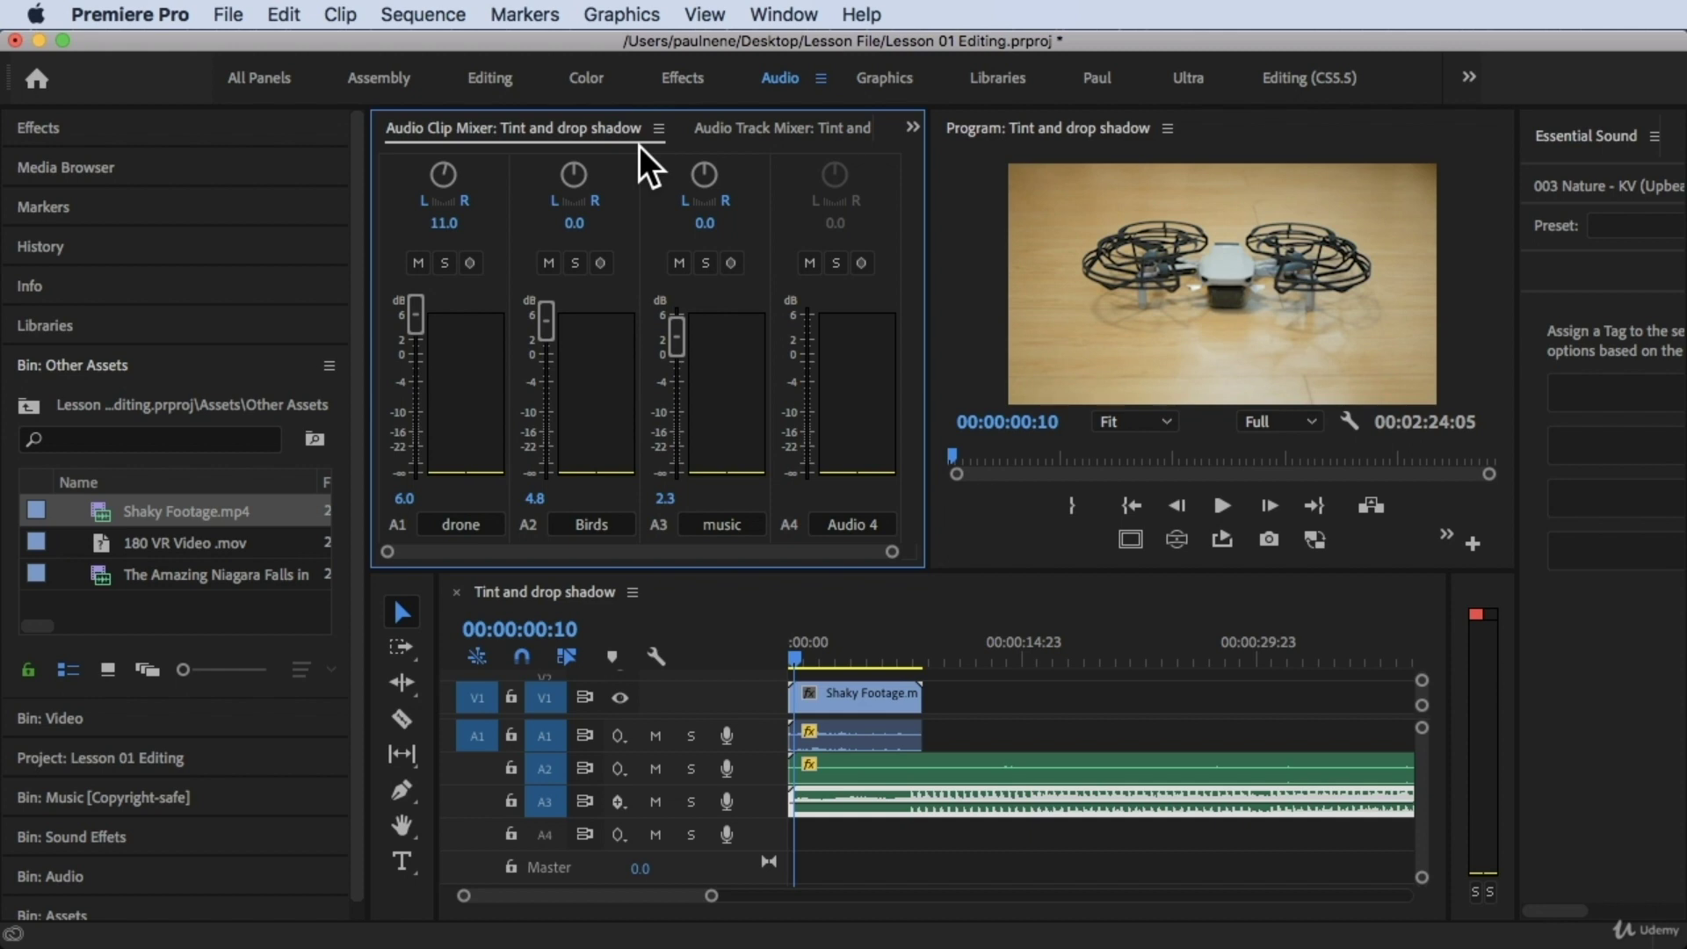
left_click(761, 128)
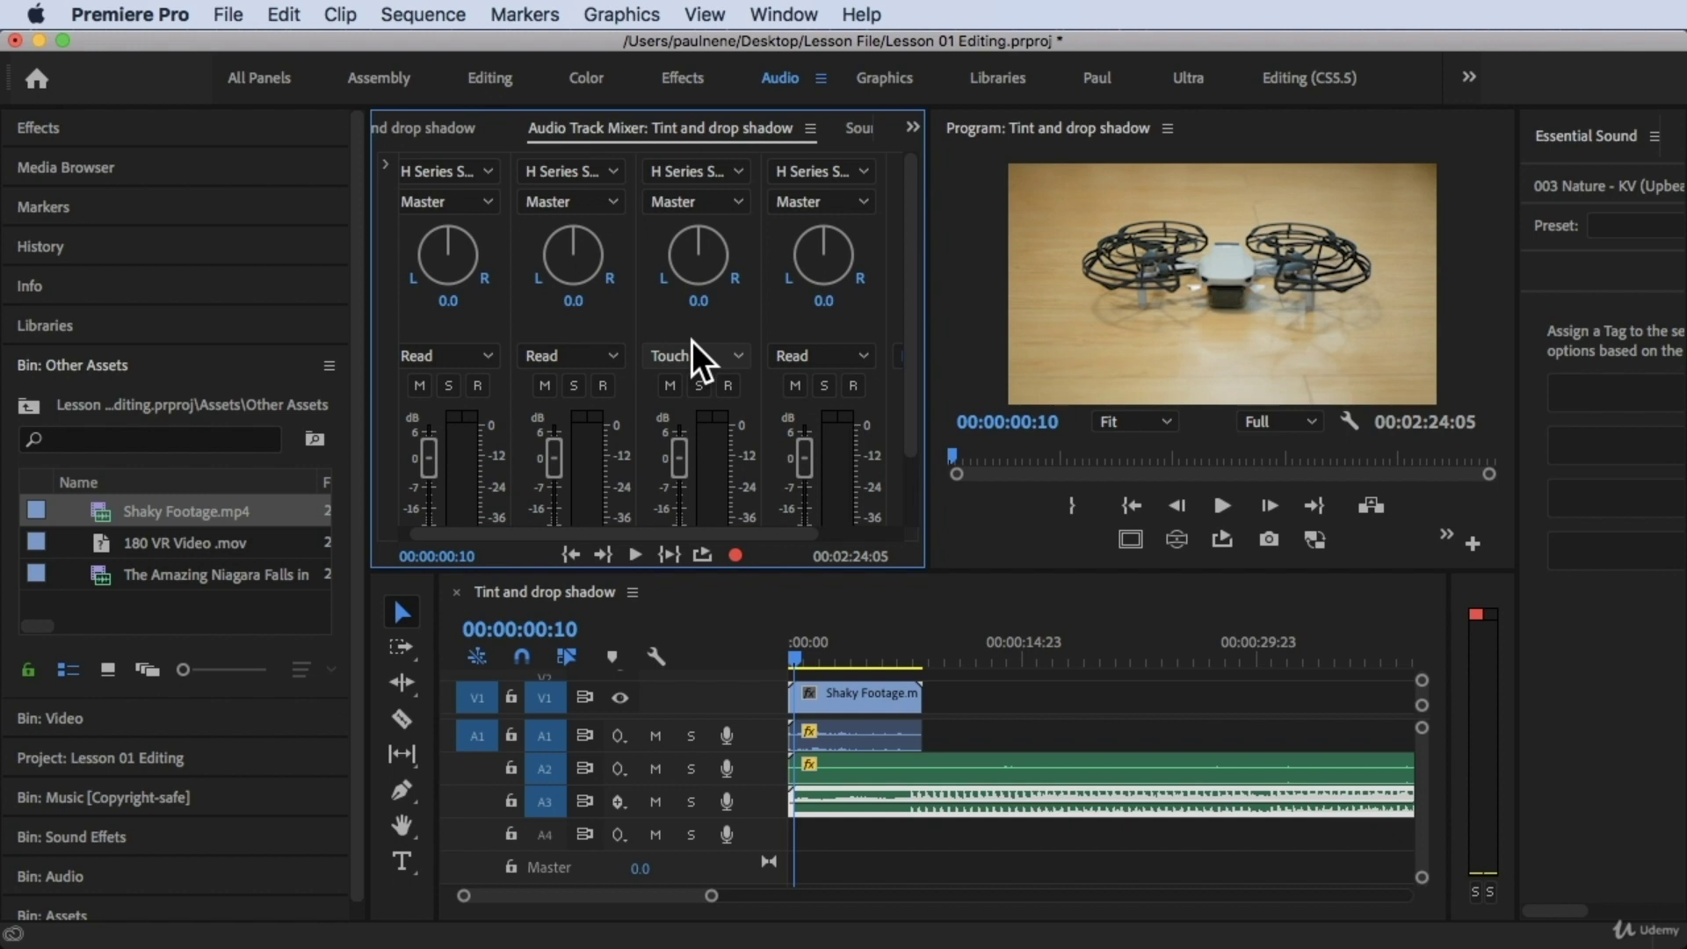
- Move the playhead to the sequence start and customize the audio track headers to include the Track Name
left_click_drag(819, 642, 752, 657)
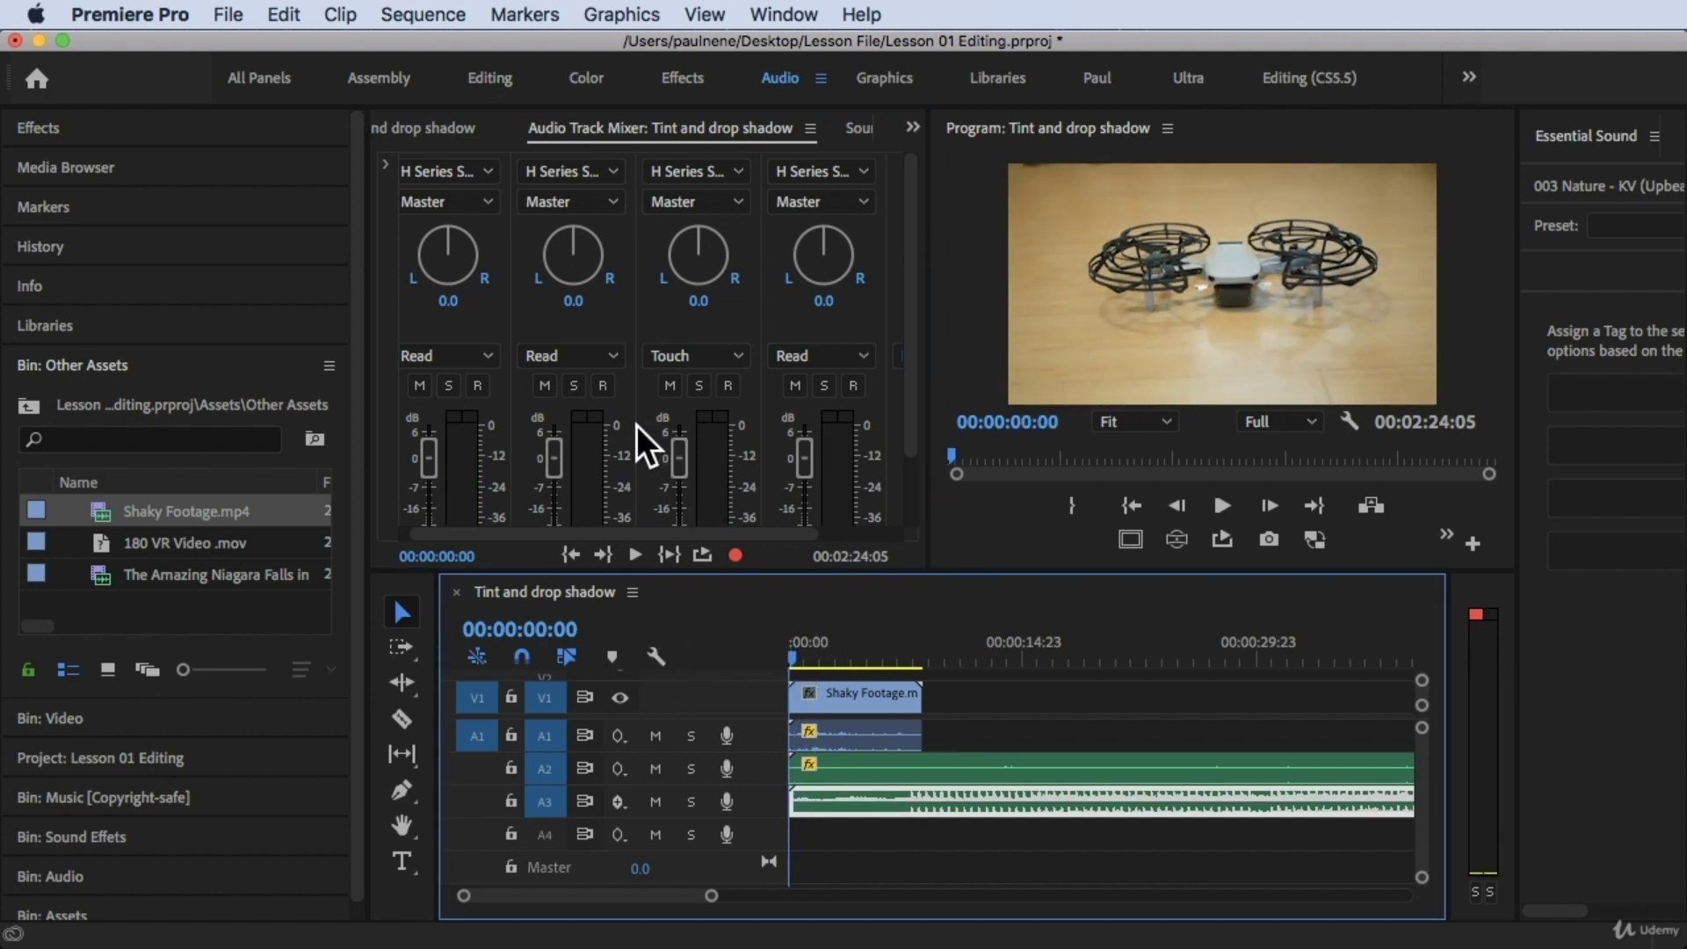
left_click_drag(910, 277, 907, 381)
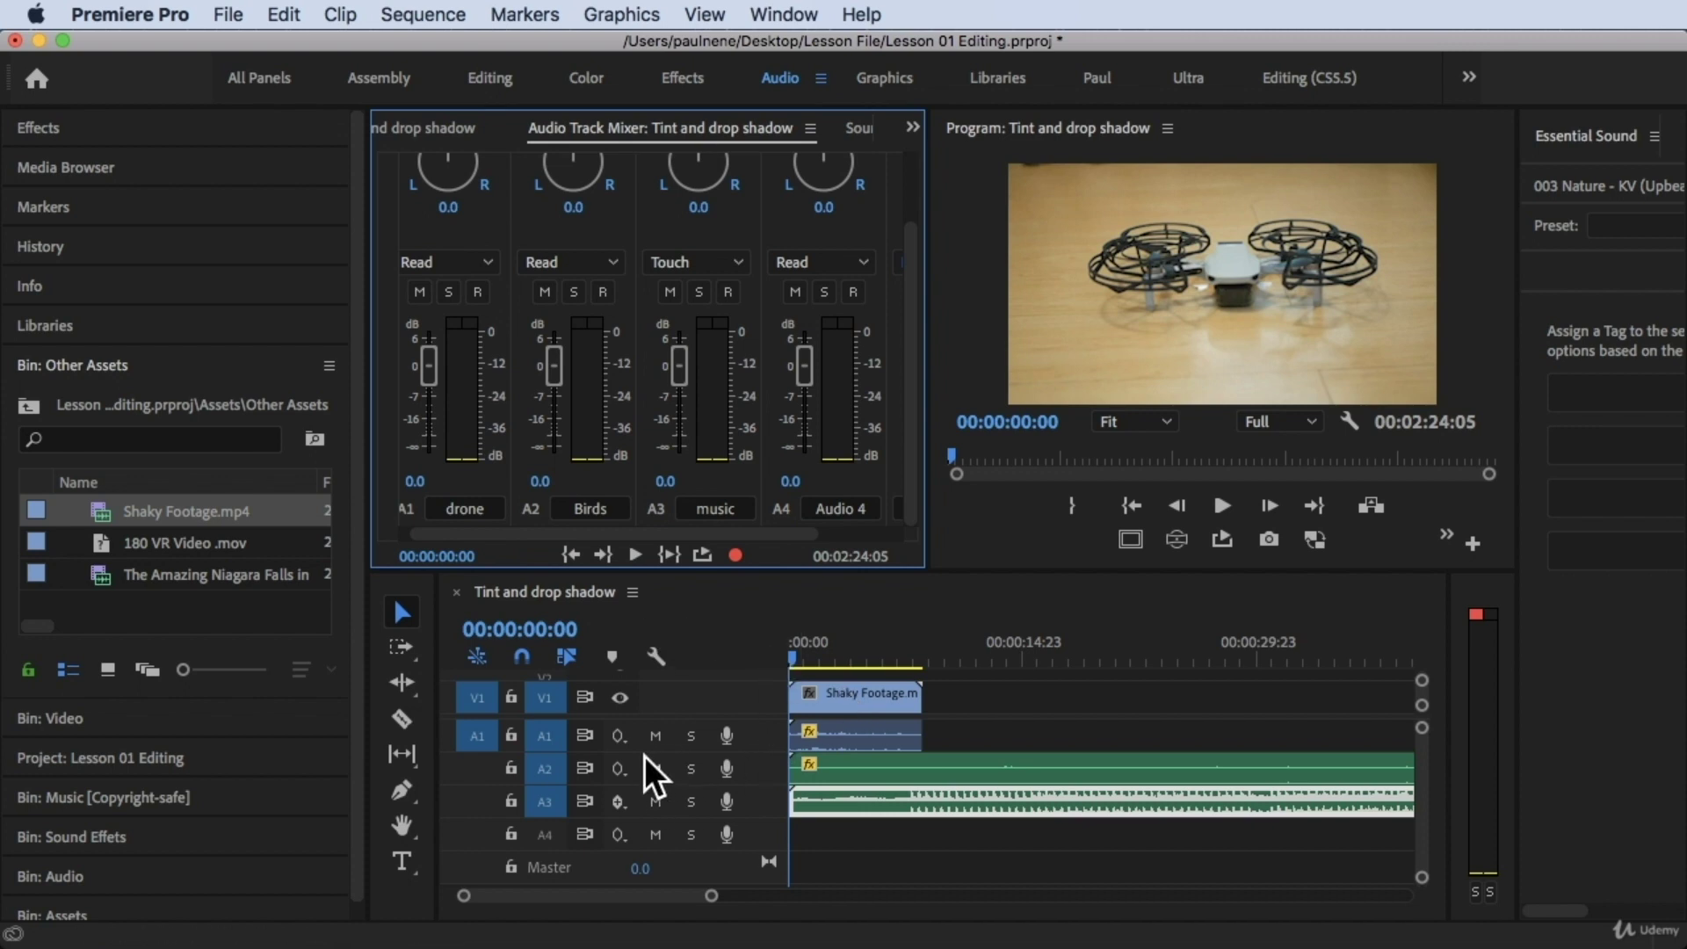
right_click(768, 734)
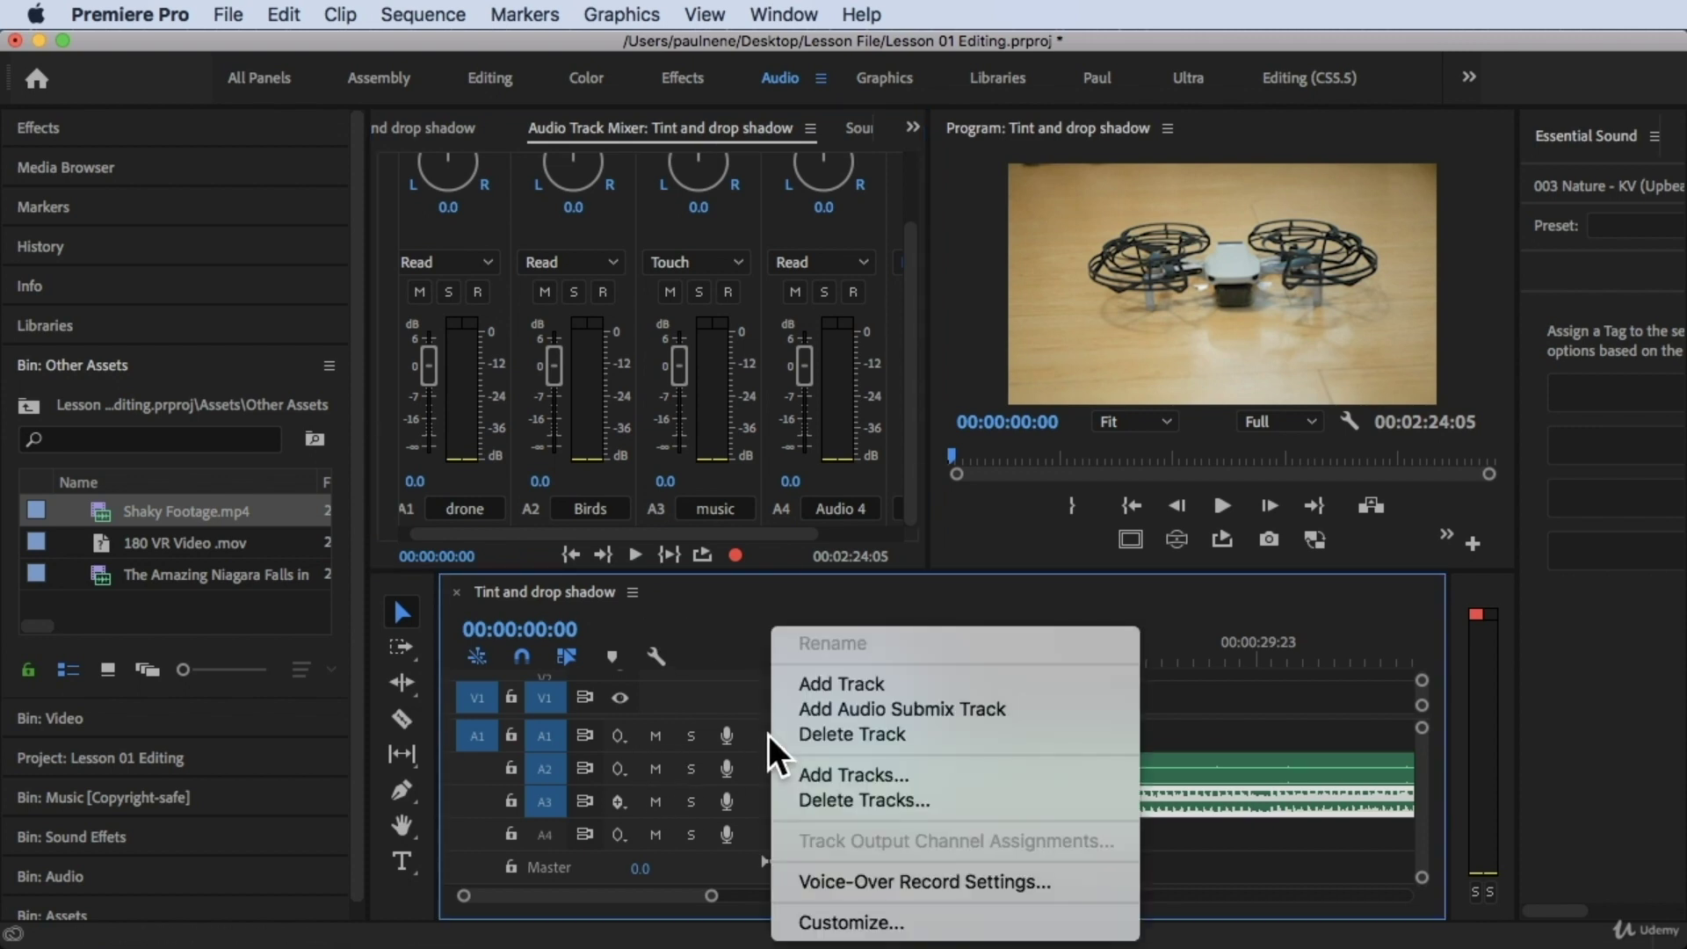
left_click(851, 921)
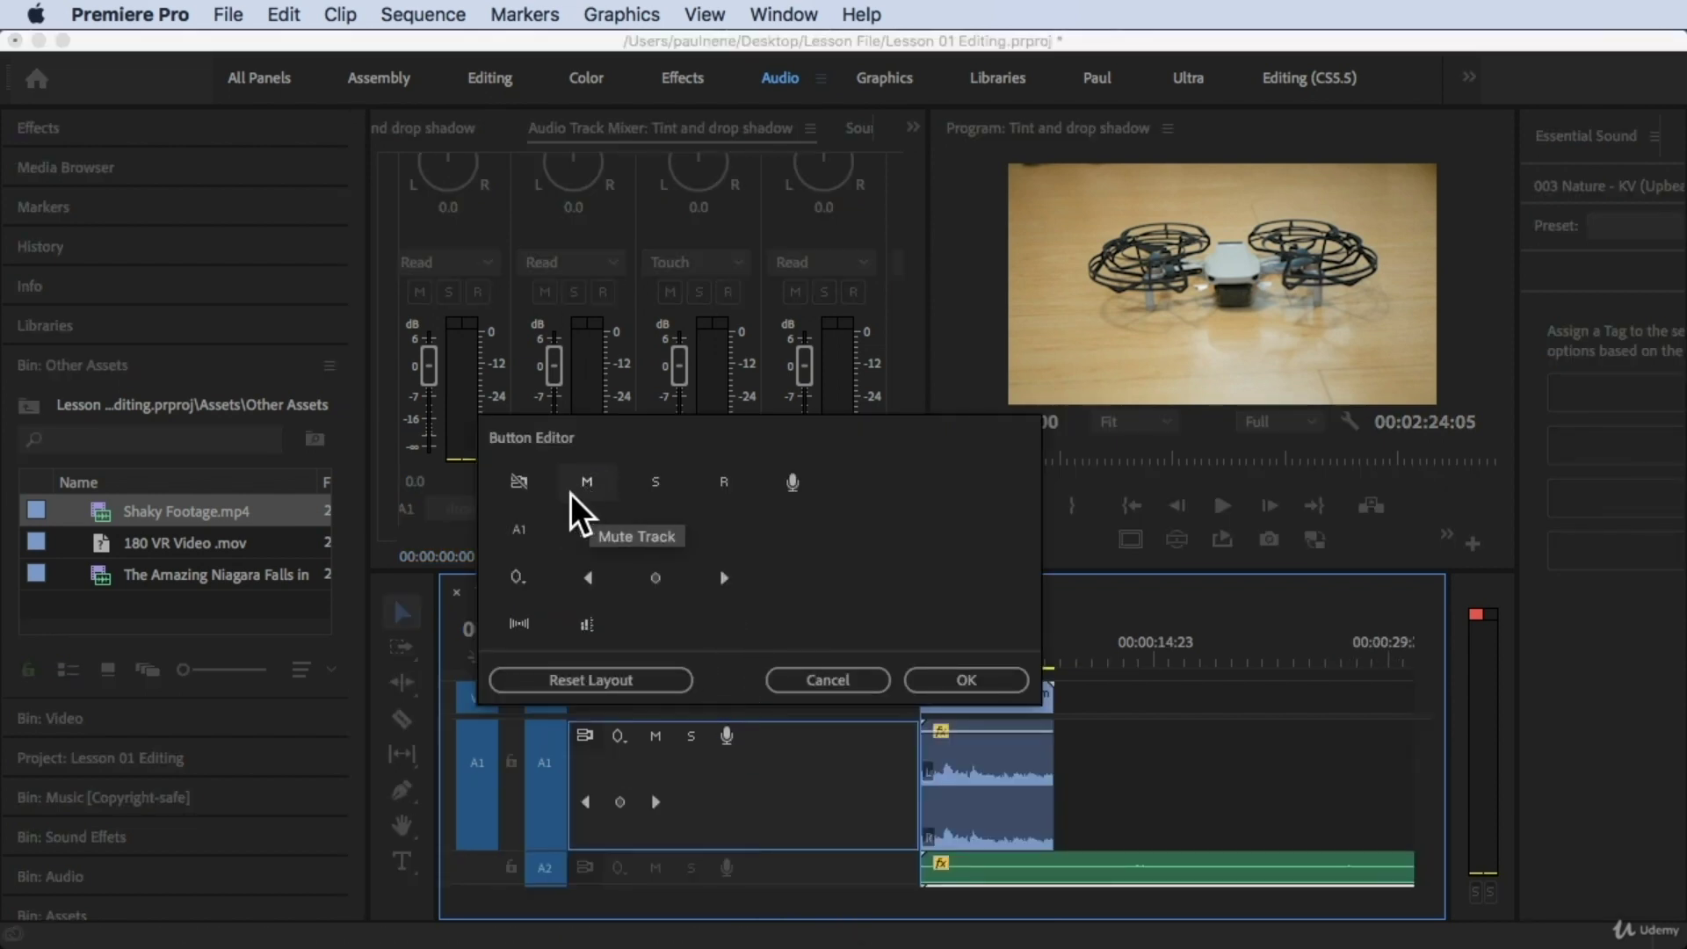
left_click_drag(518, 538, 649, 738)
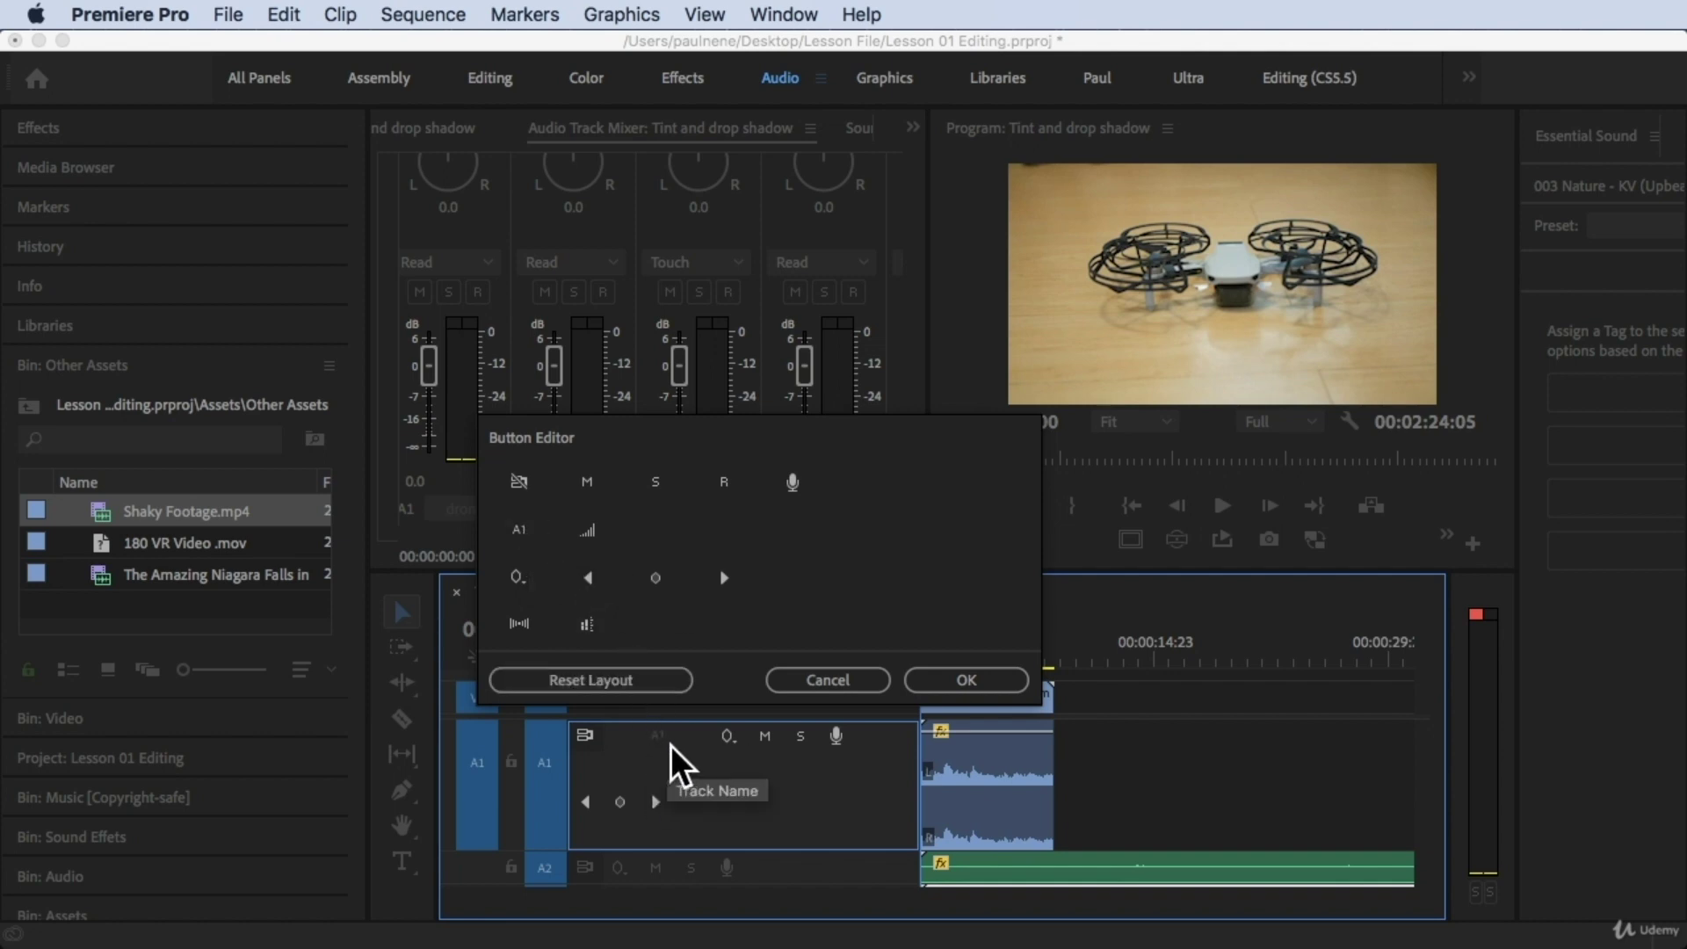
left_click(967, 680)
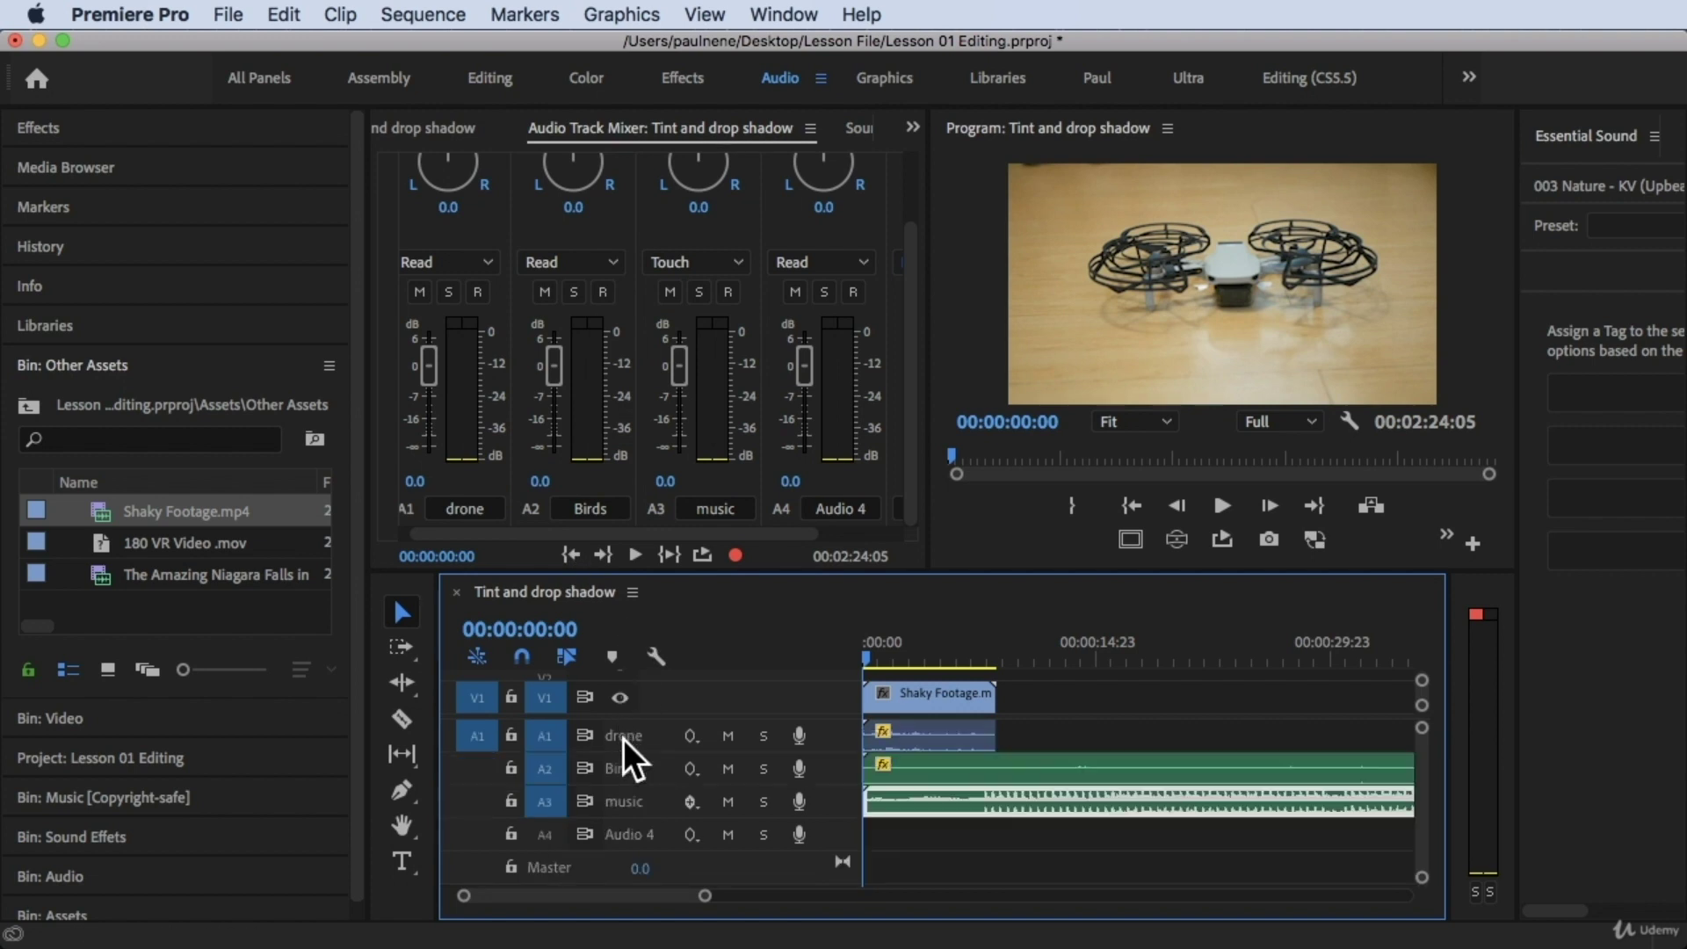
- Rename audio track A1 as "drone footage" in the Audio Track Mixer
left_click(487, 509)
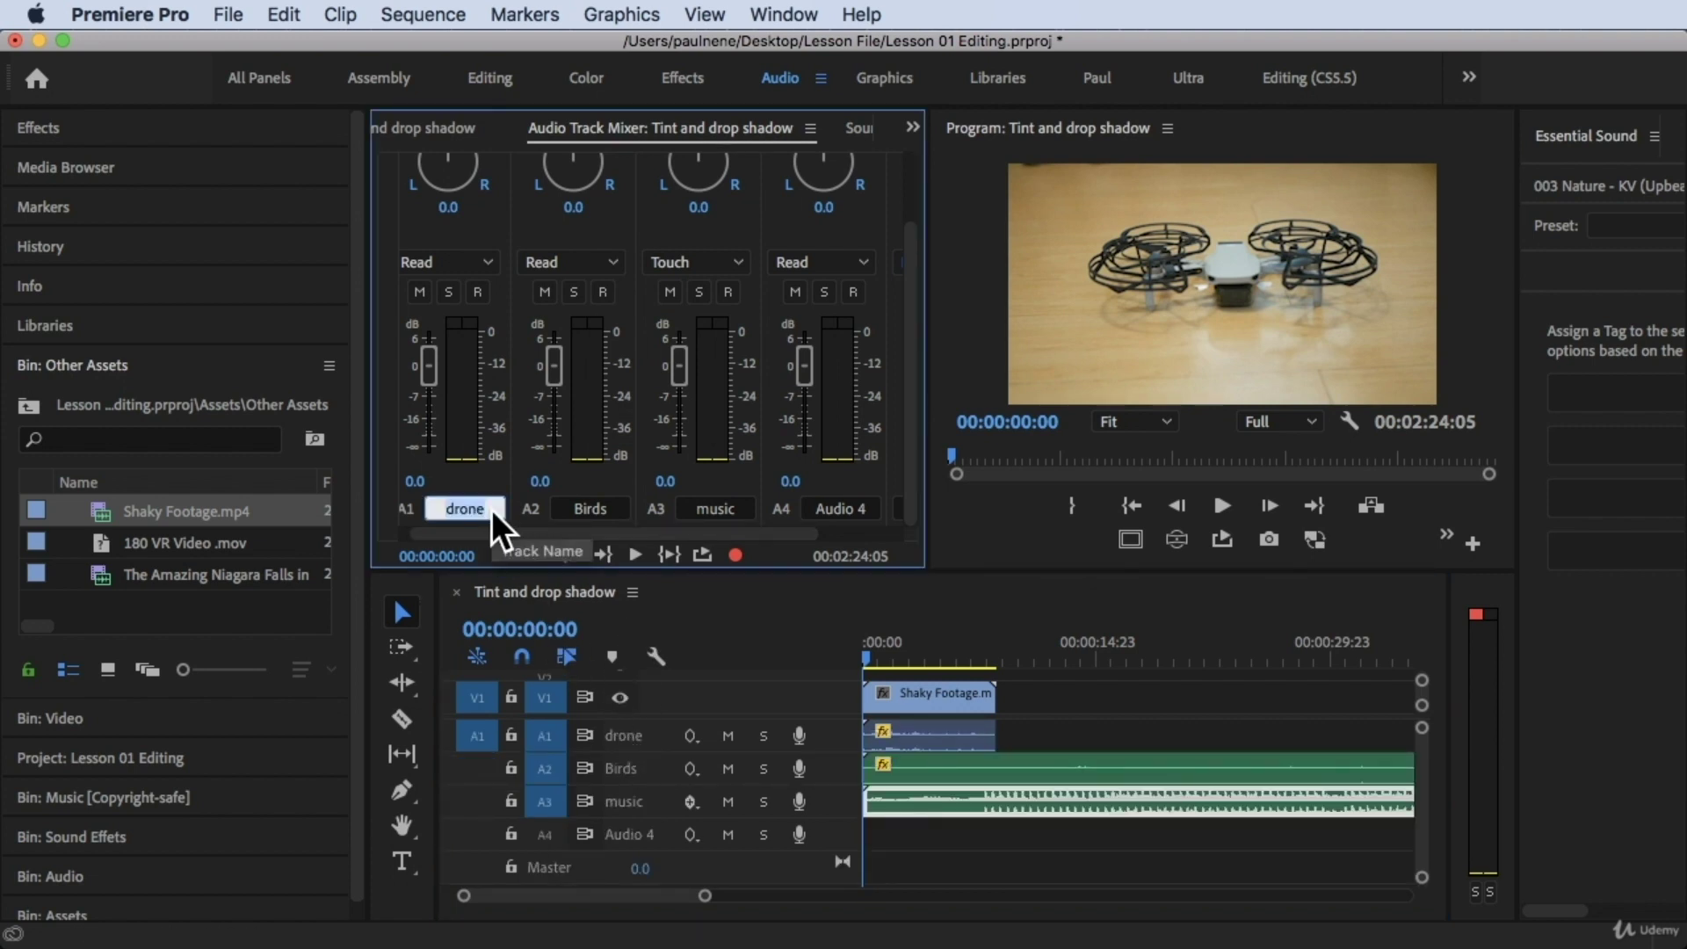
left_click(490, 509)
key("BackSpace")
type("drone")
type(" footae")
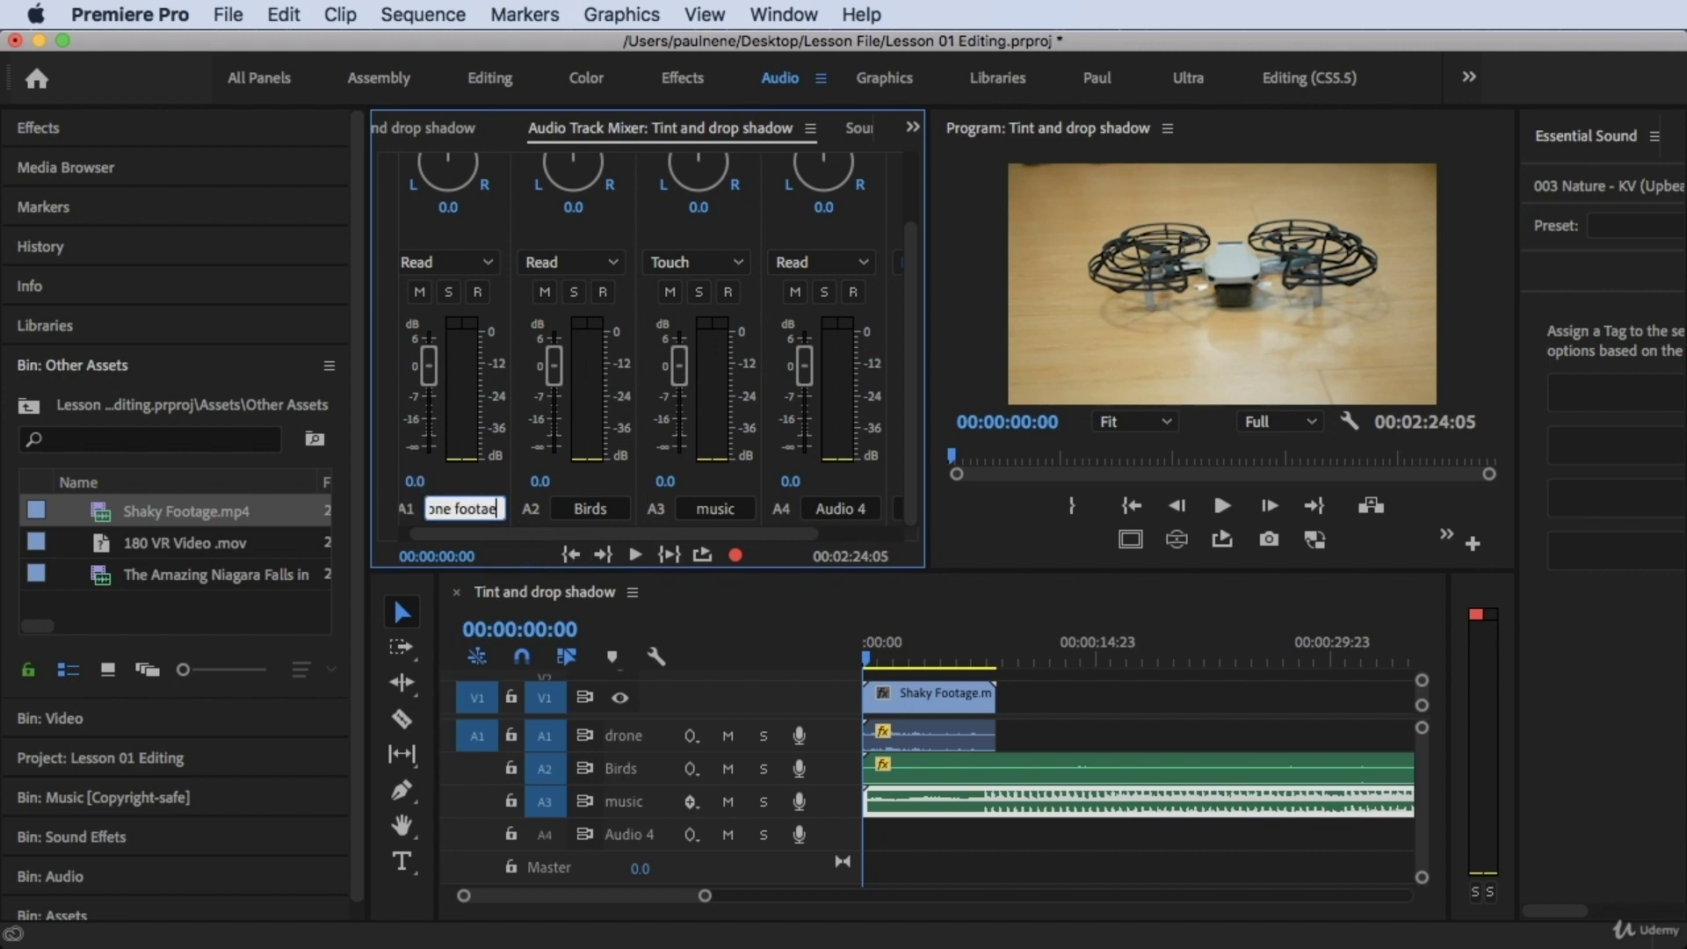
type("ge")
key("Return")
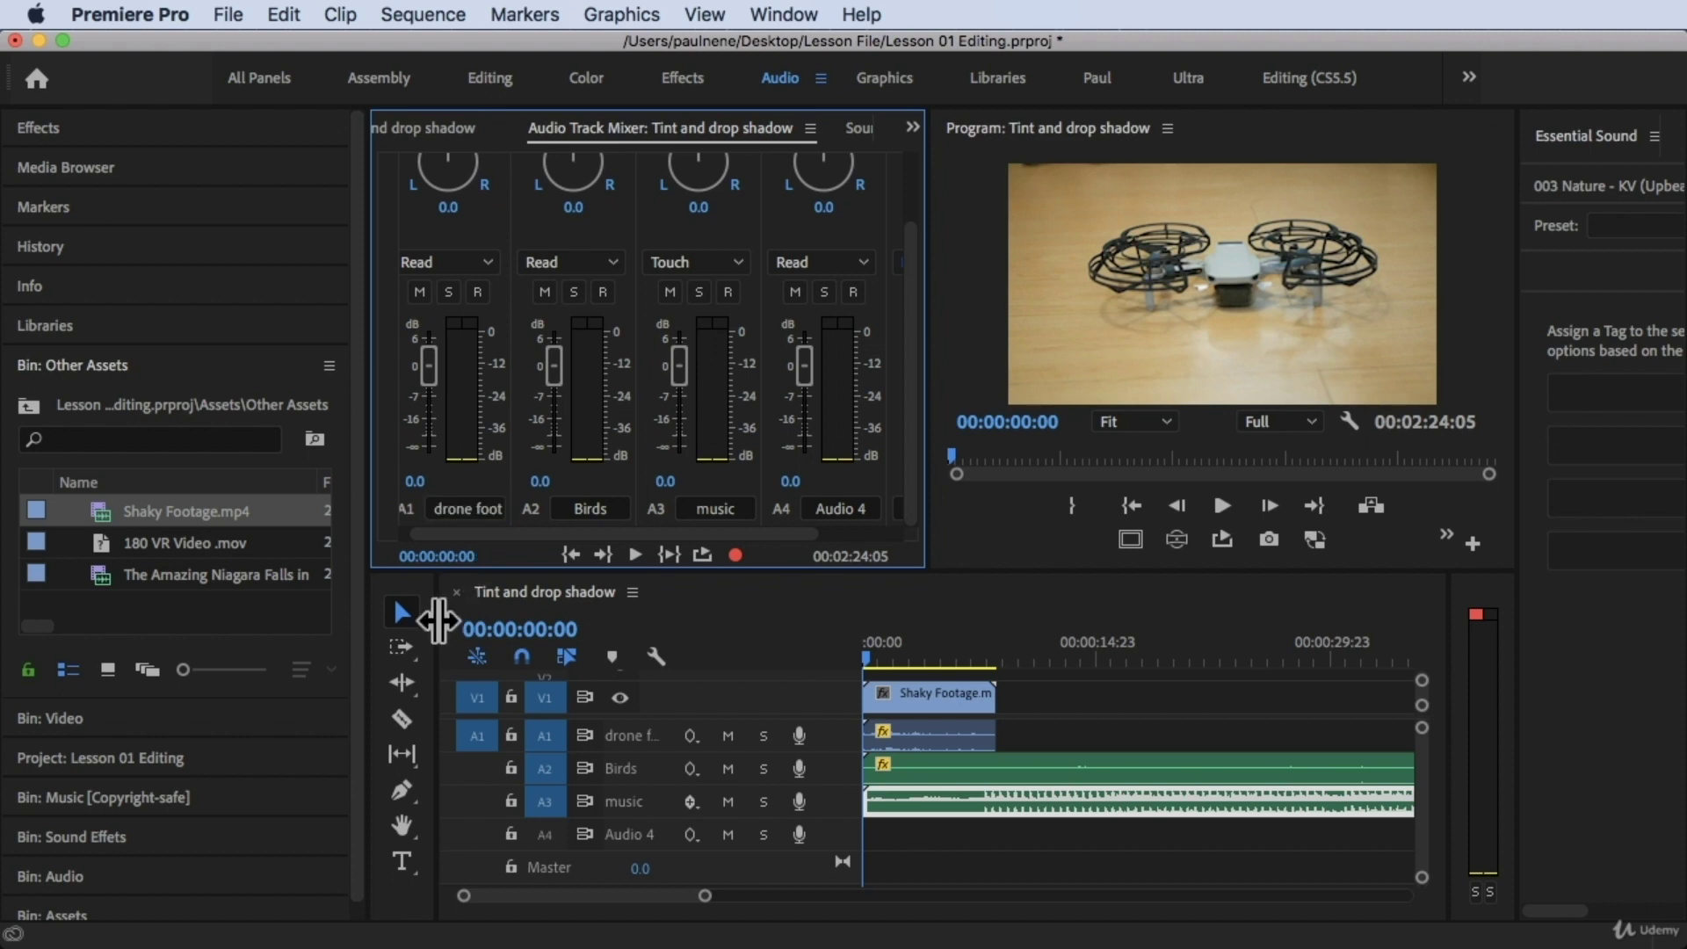
left_click(634, 729)
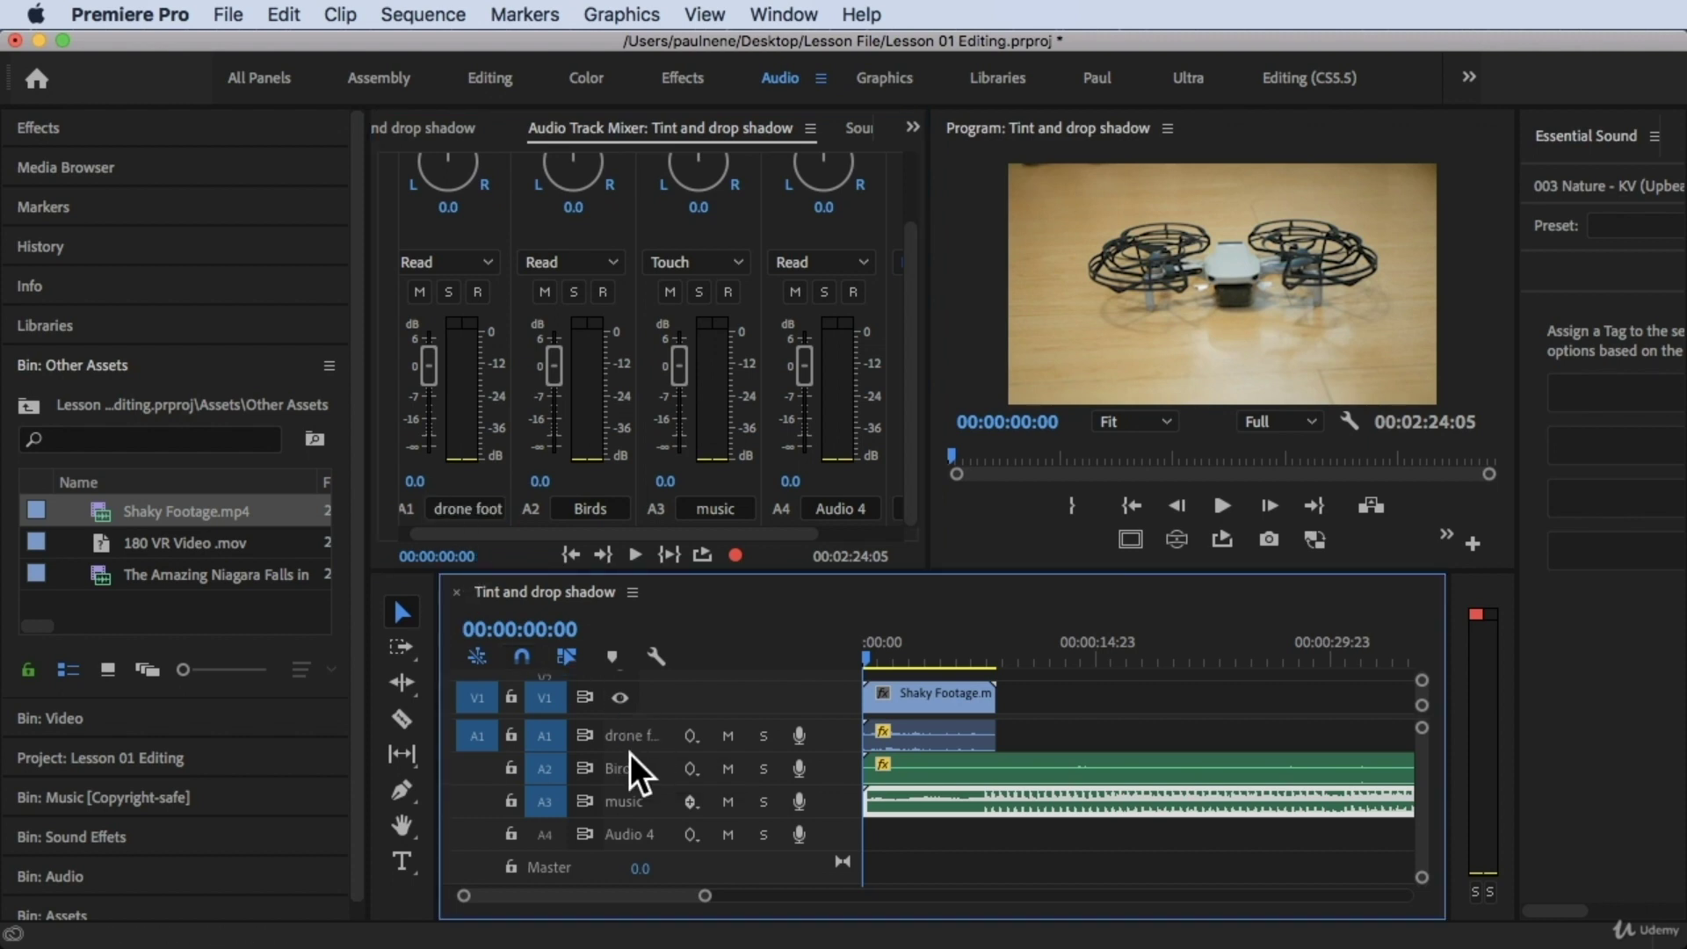
- Rename audio track A2 as "Birds sound effects" in the Audio Track Mixer
left_click(577, 514)
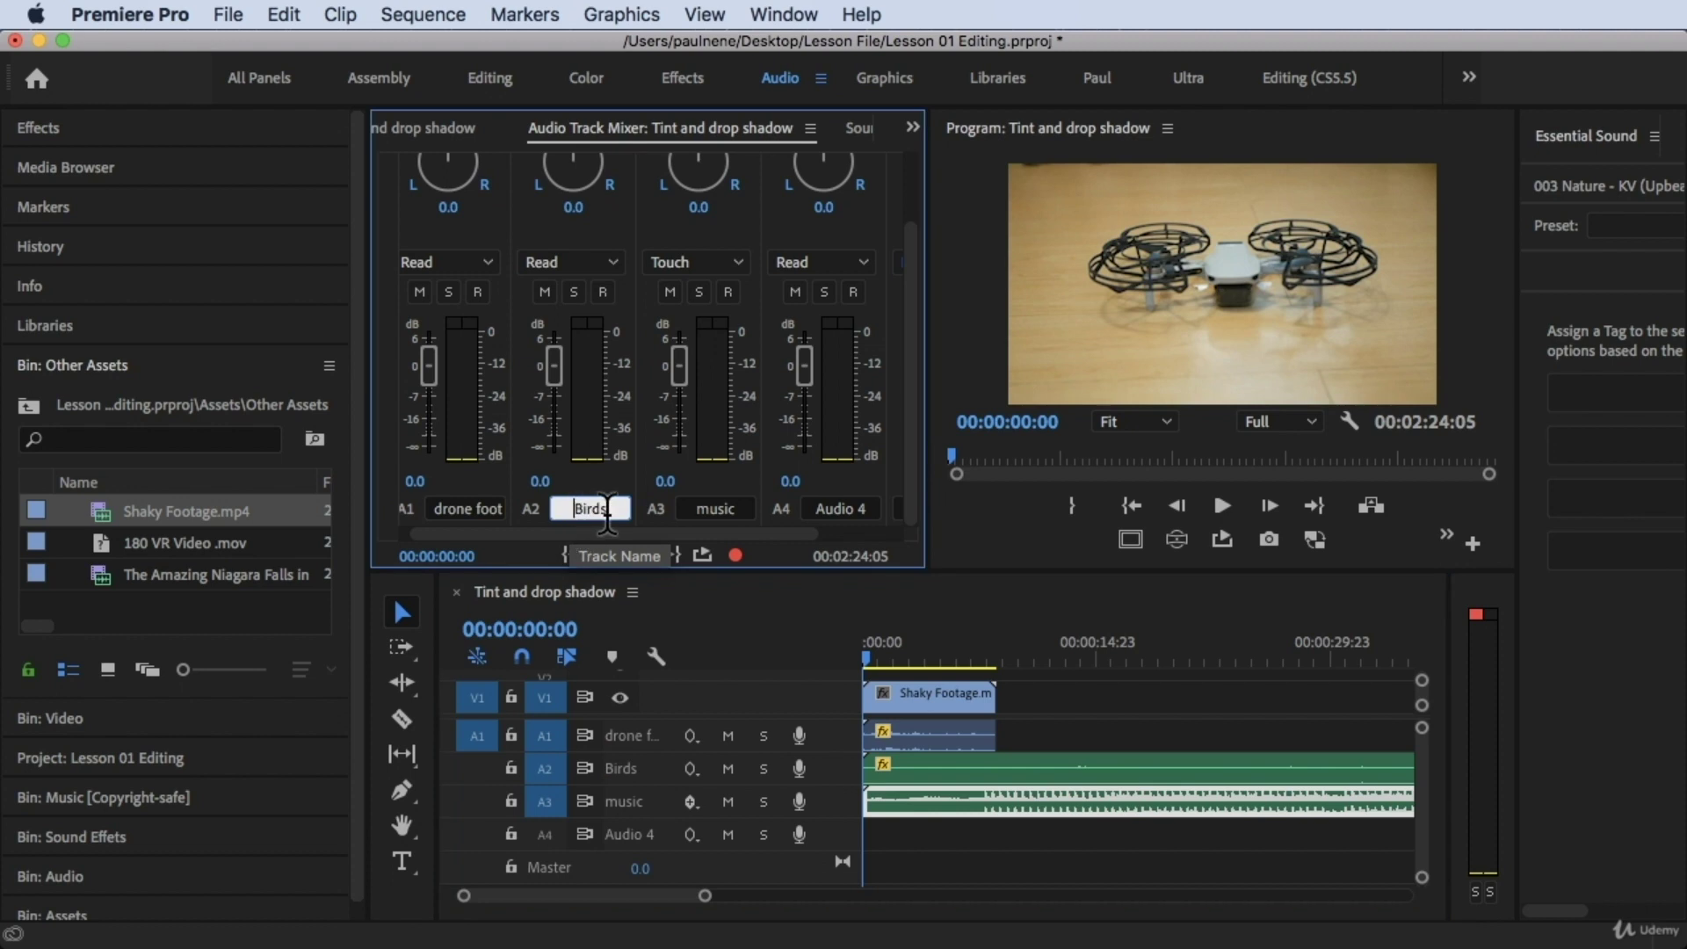
type("sound")
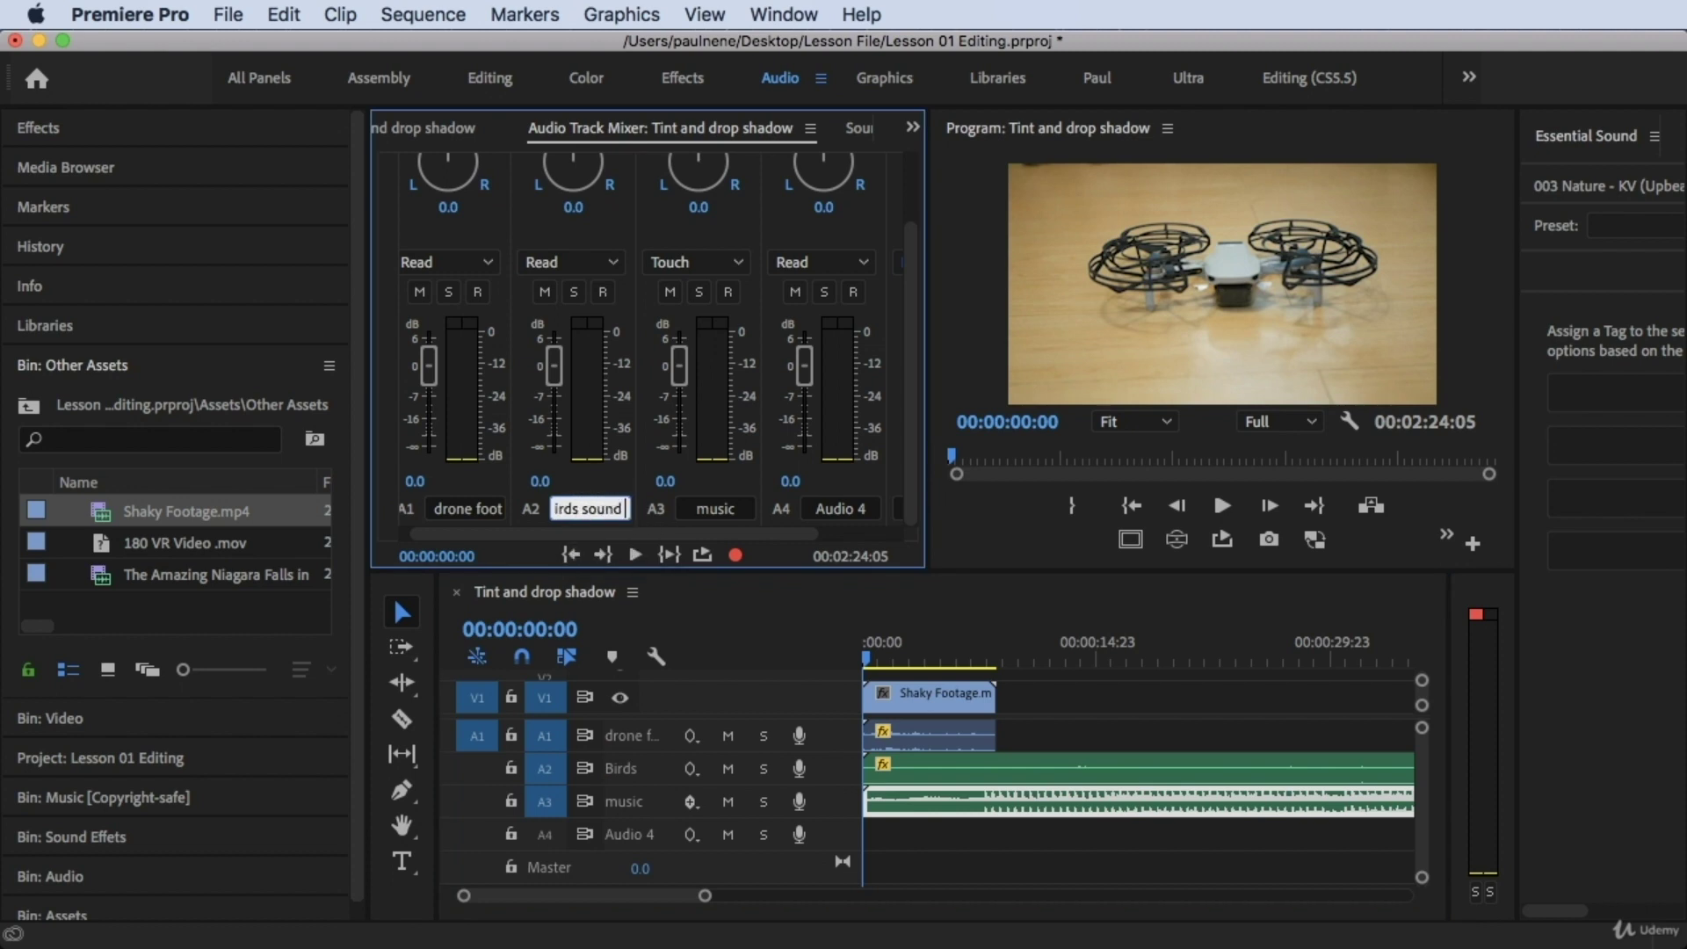
type(" effects")
key("Return")
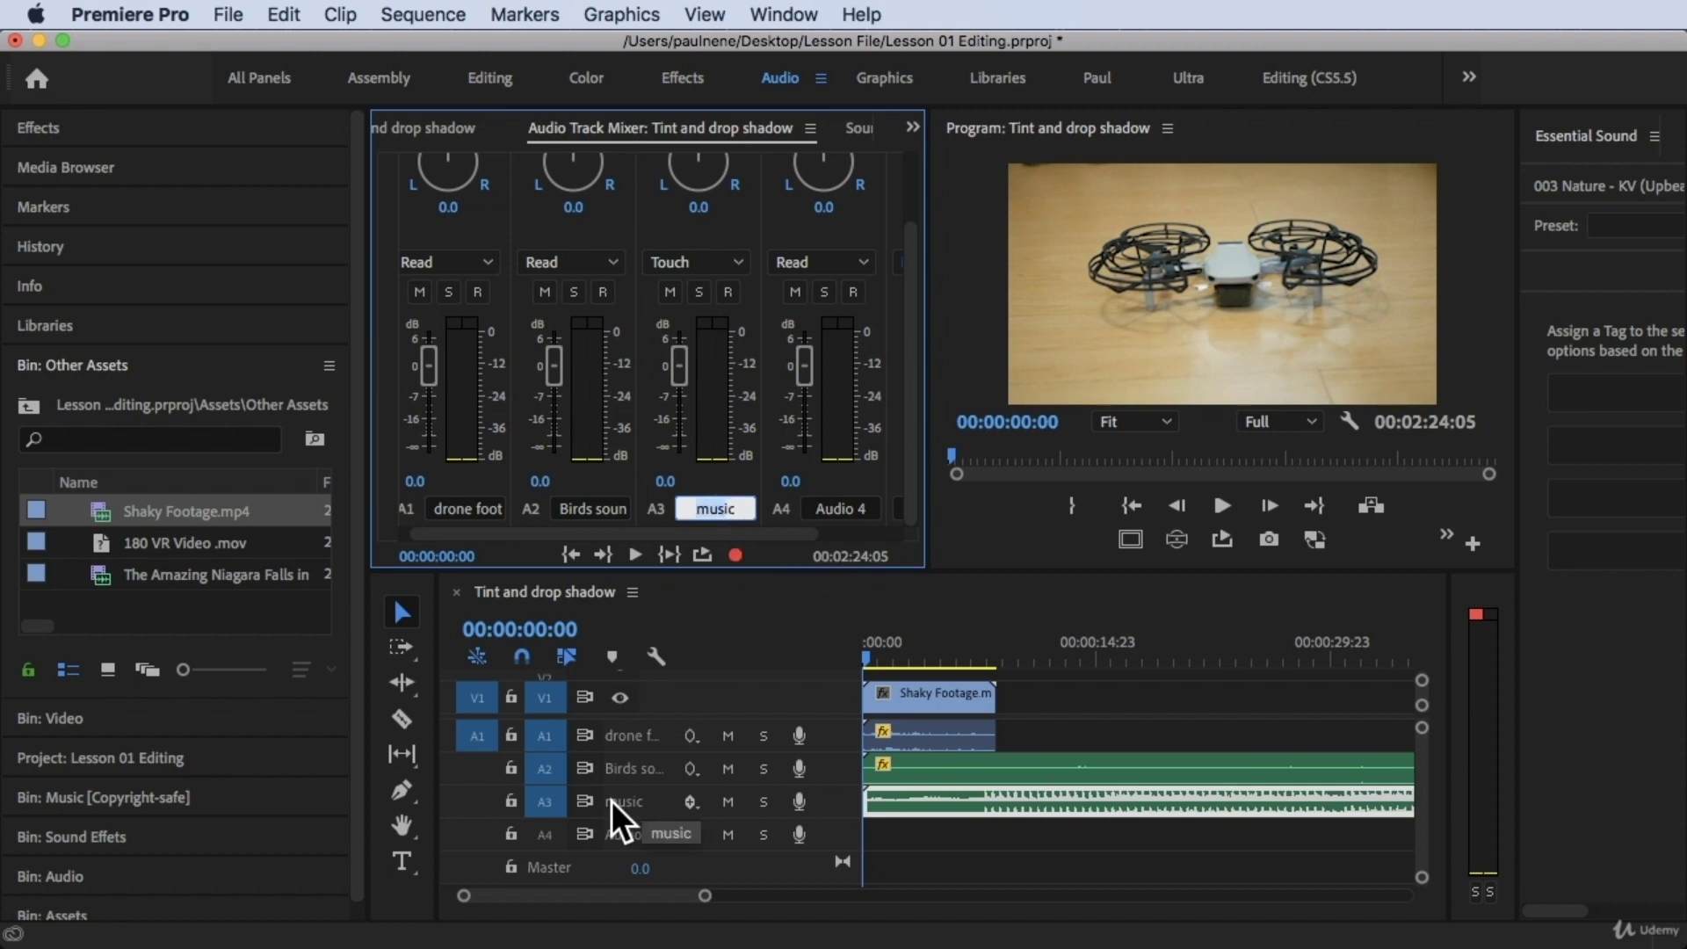
- Customize the audio track header again, placing the Track Name element in it and accepting the layout
left_click(636, 736)
right_click(636, 737)
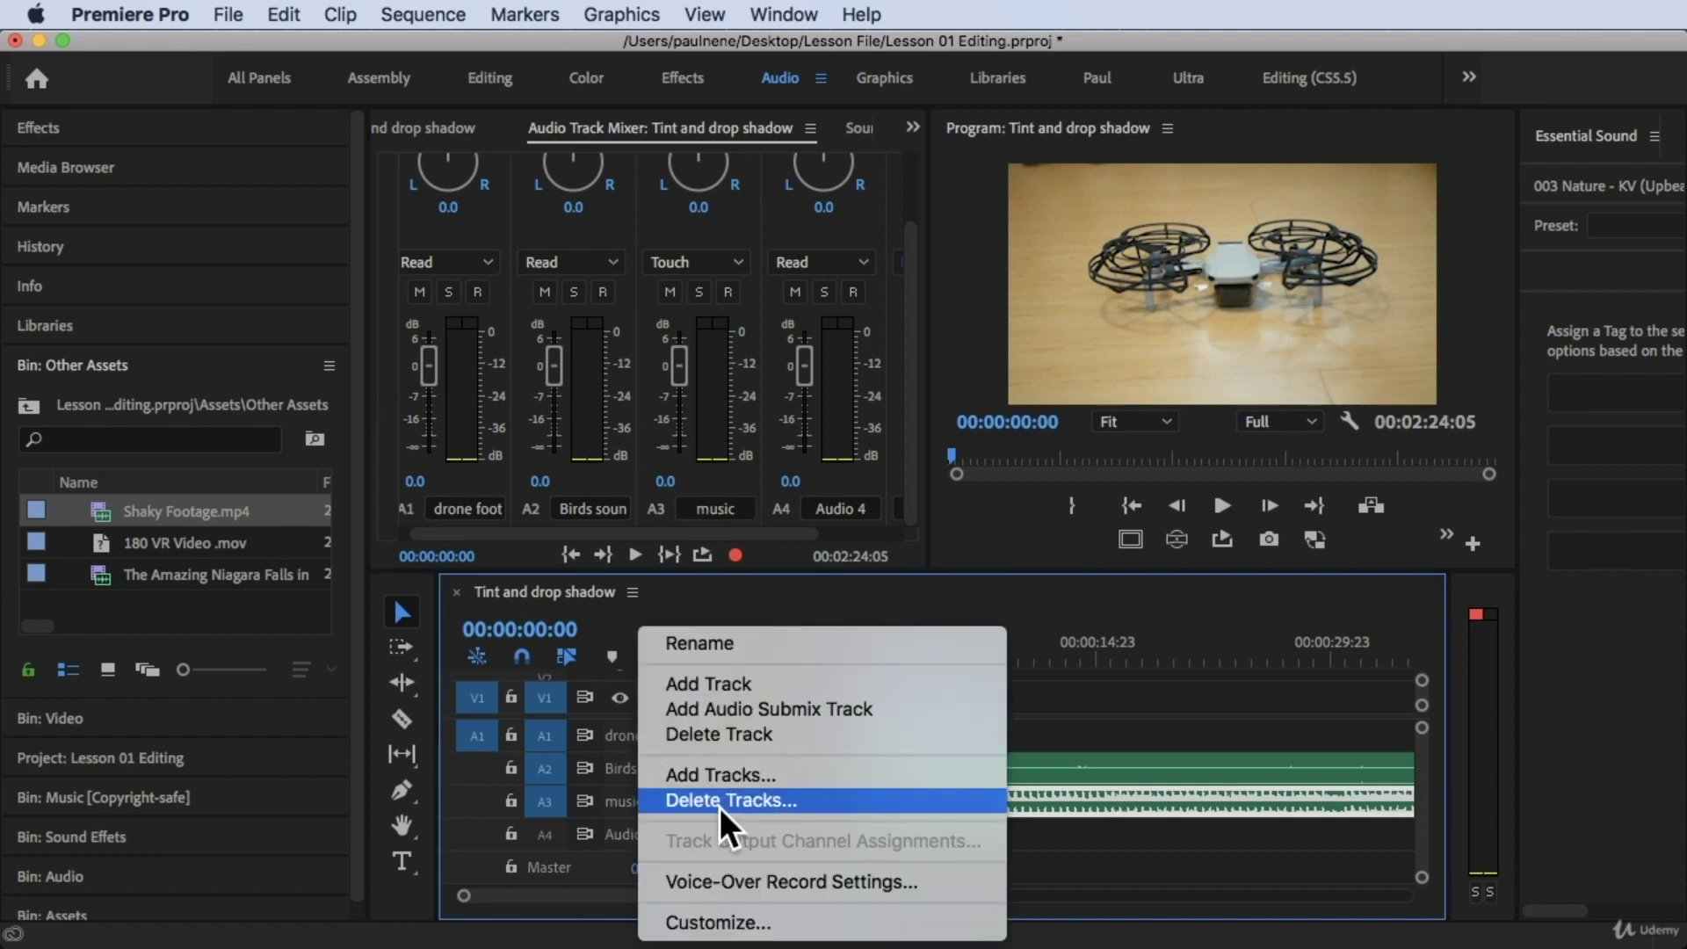
left_click(722, 922)
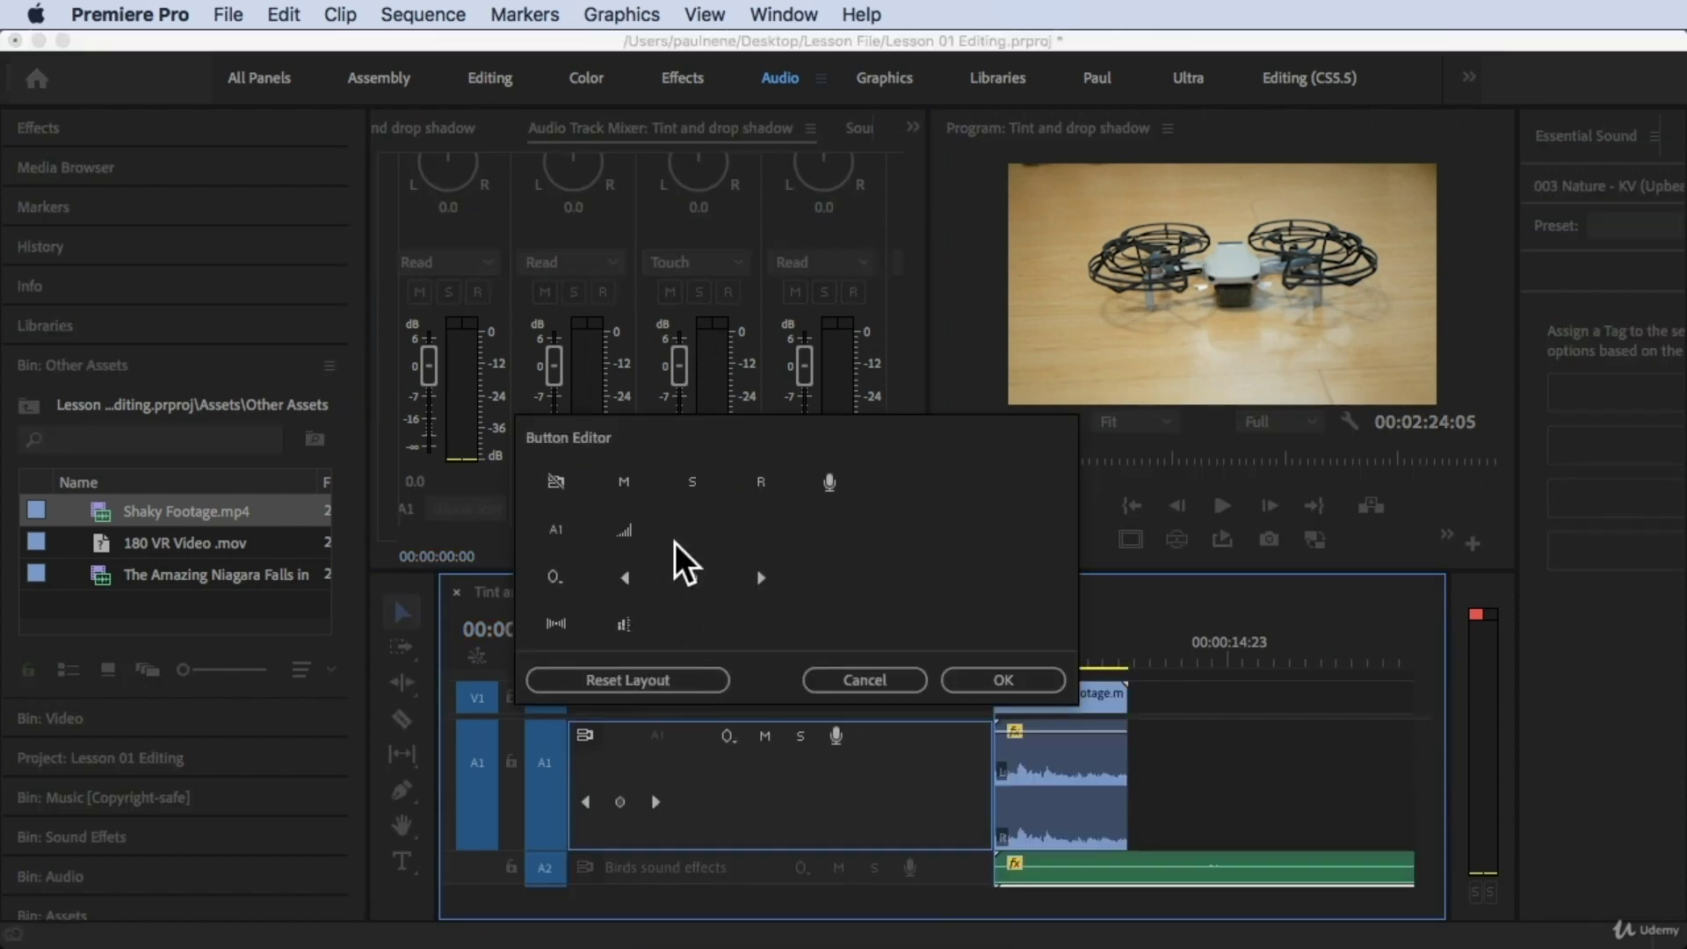
left_click_drag(565, 533, 717, 741)
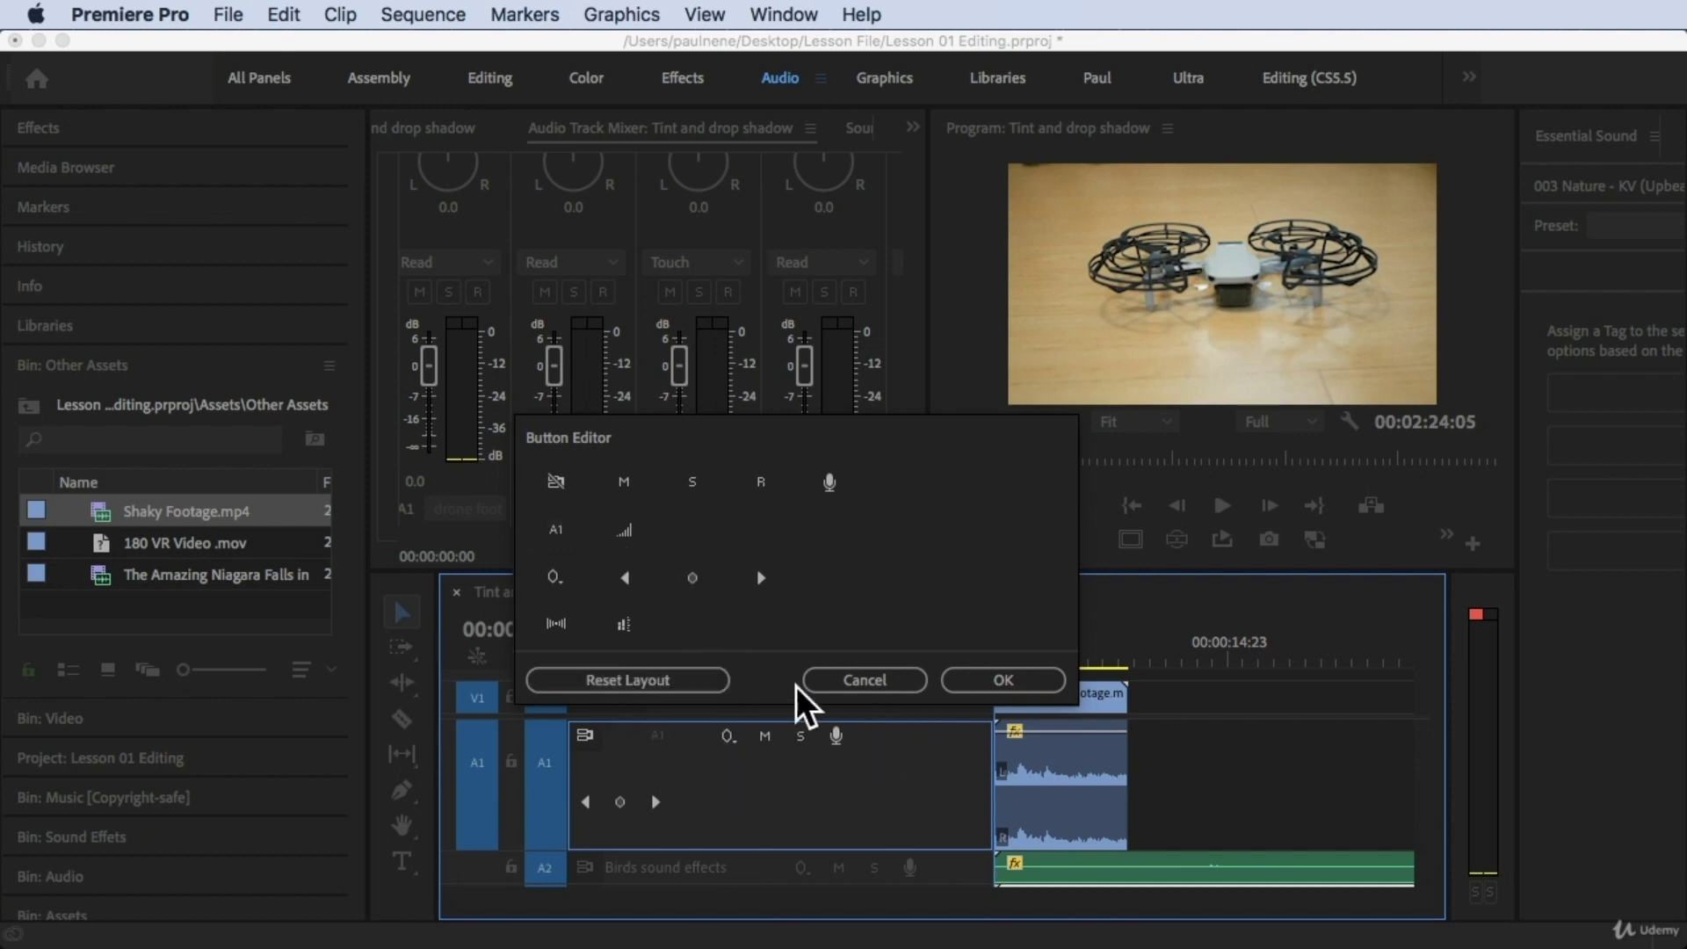
left_click(1004, 681)
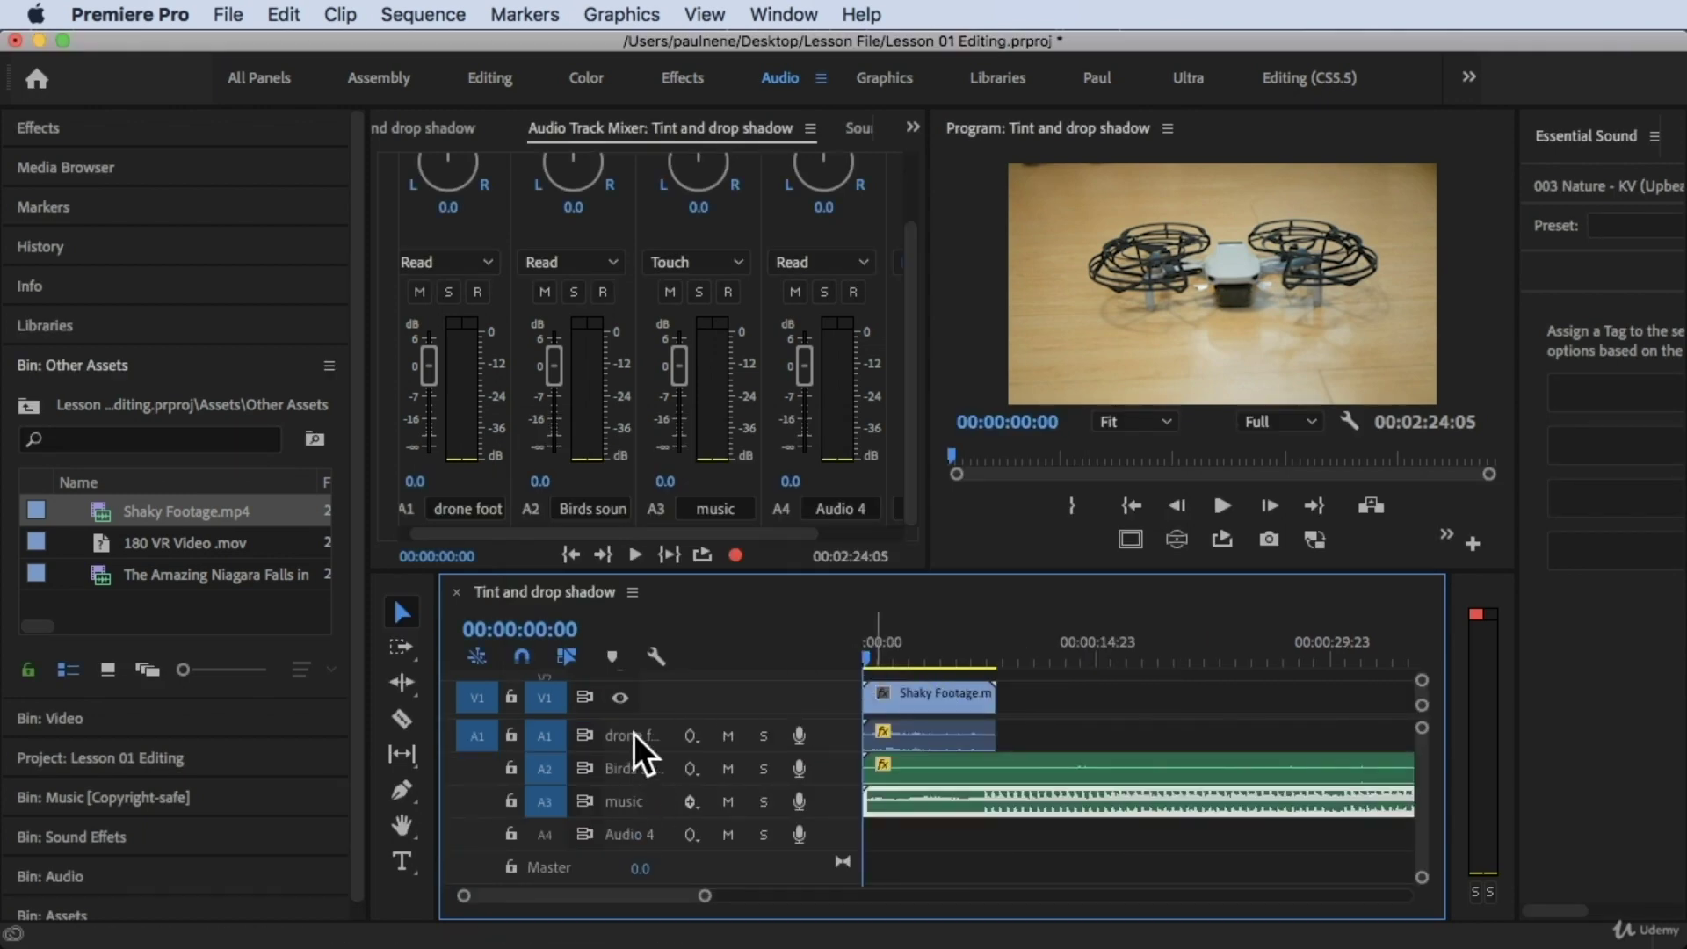
- Play about the first seven seconds of the sequence from the start to check each track's levels in the mixer
left_click(908, 633)
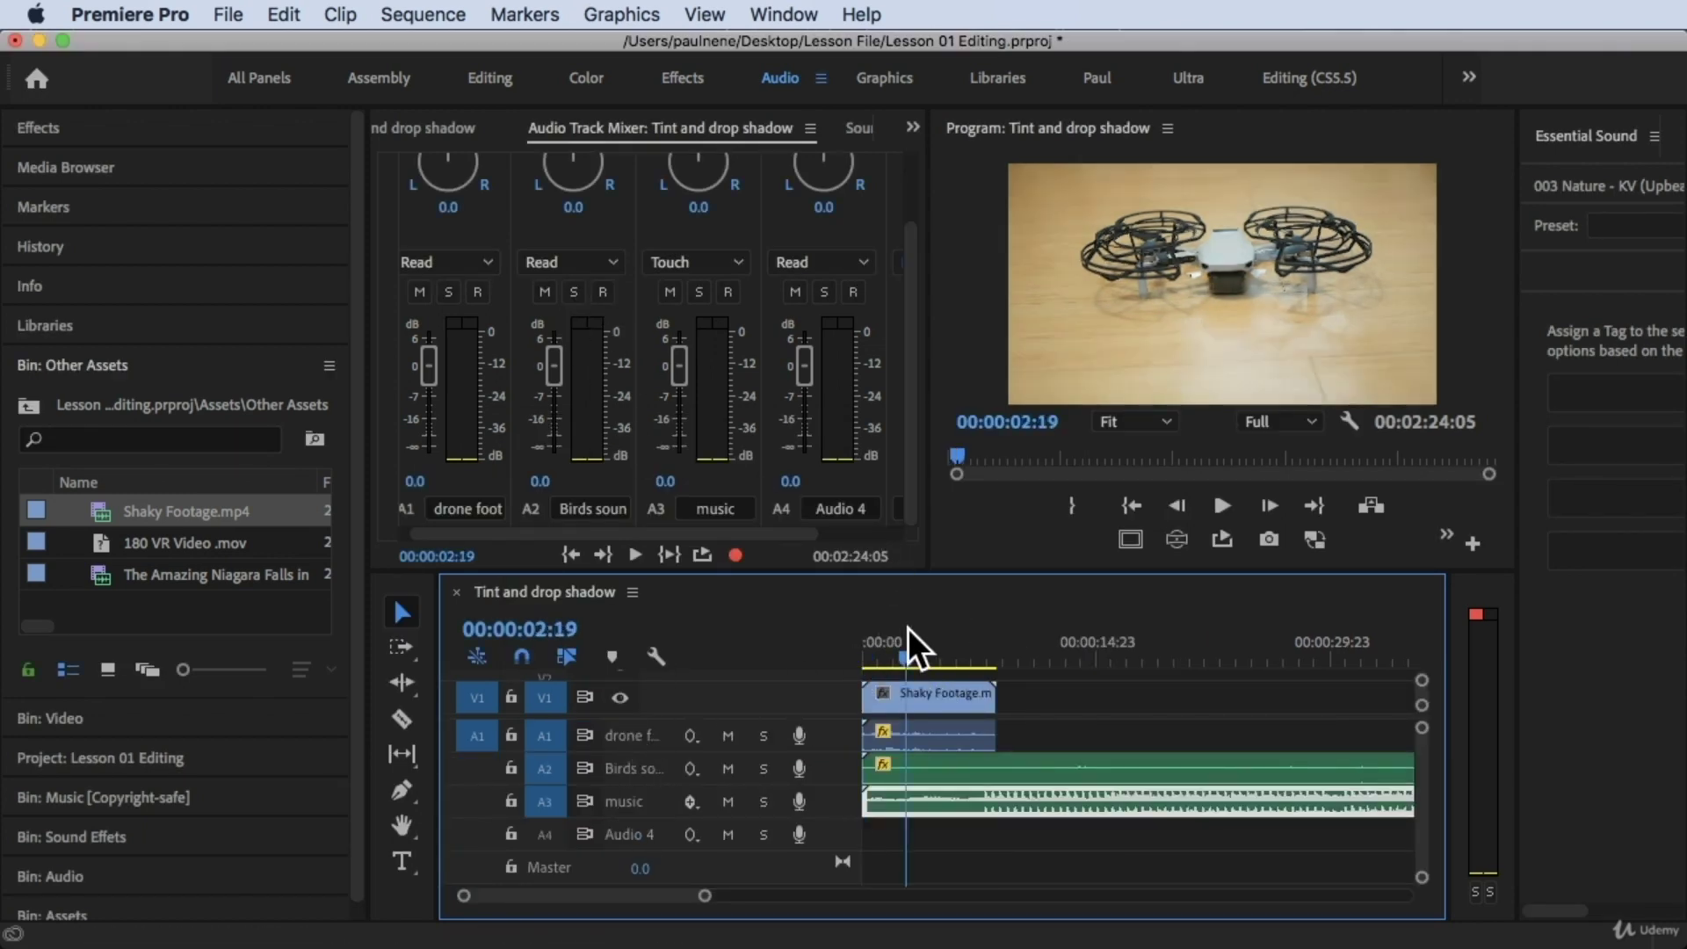
left_click_drag(908, 629, 816, 624)
key("space")
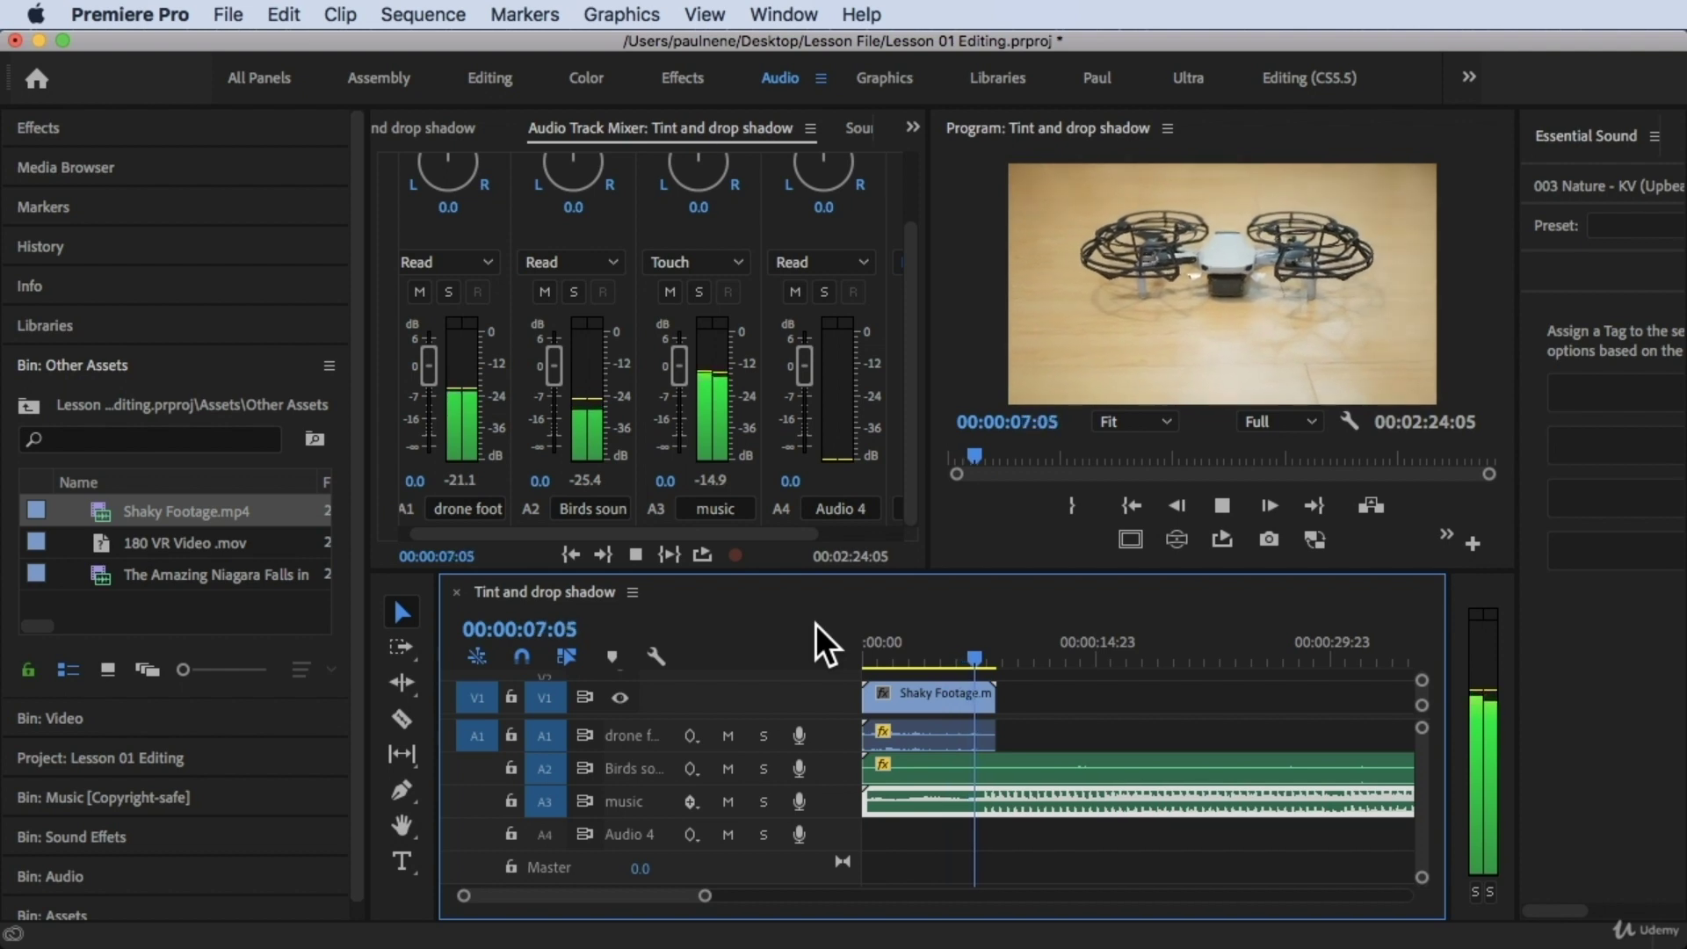
key("space")
- Examine the track input channel and track output assignment options of the drone footage track in the Audio Track Mixer
scroll(685, 404, "up", 3)
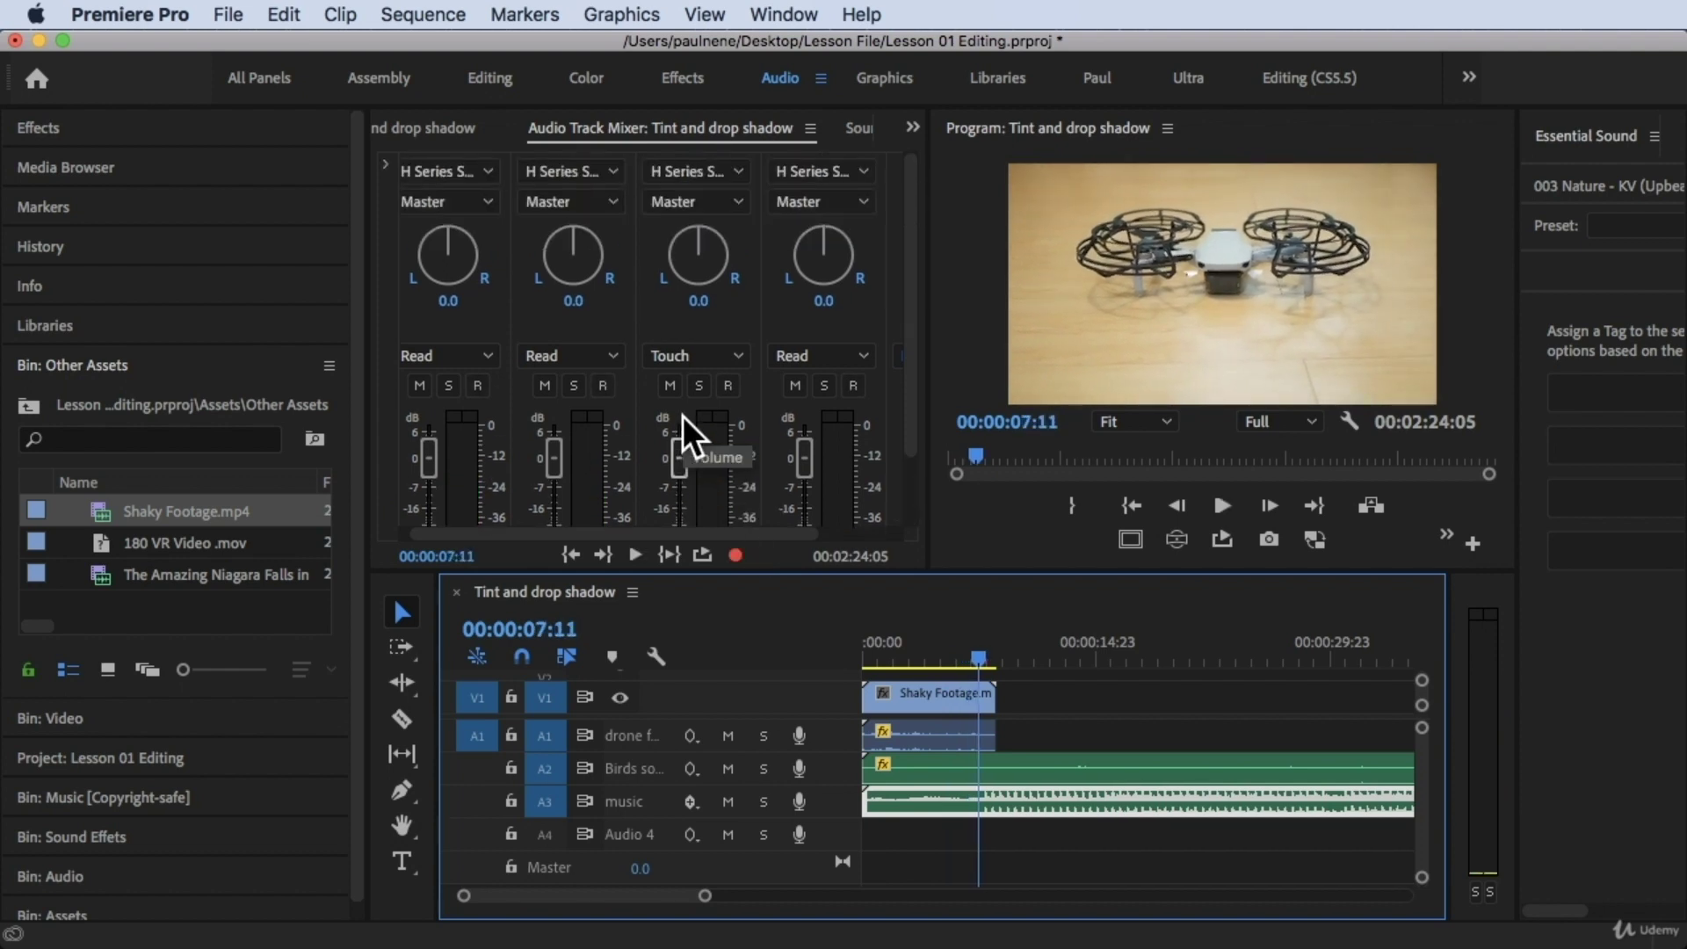
left_click(509, 215)
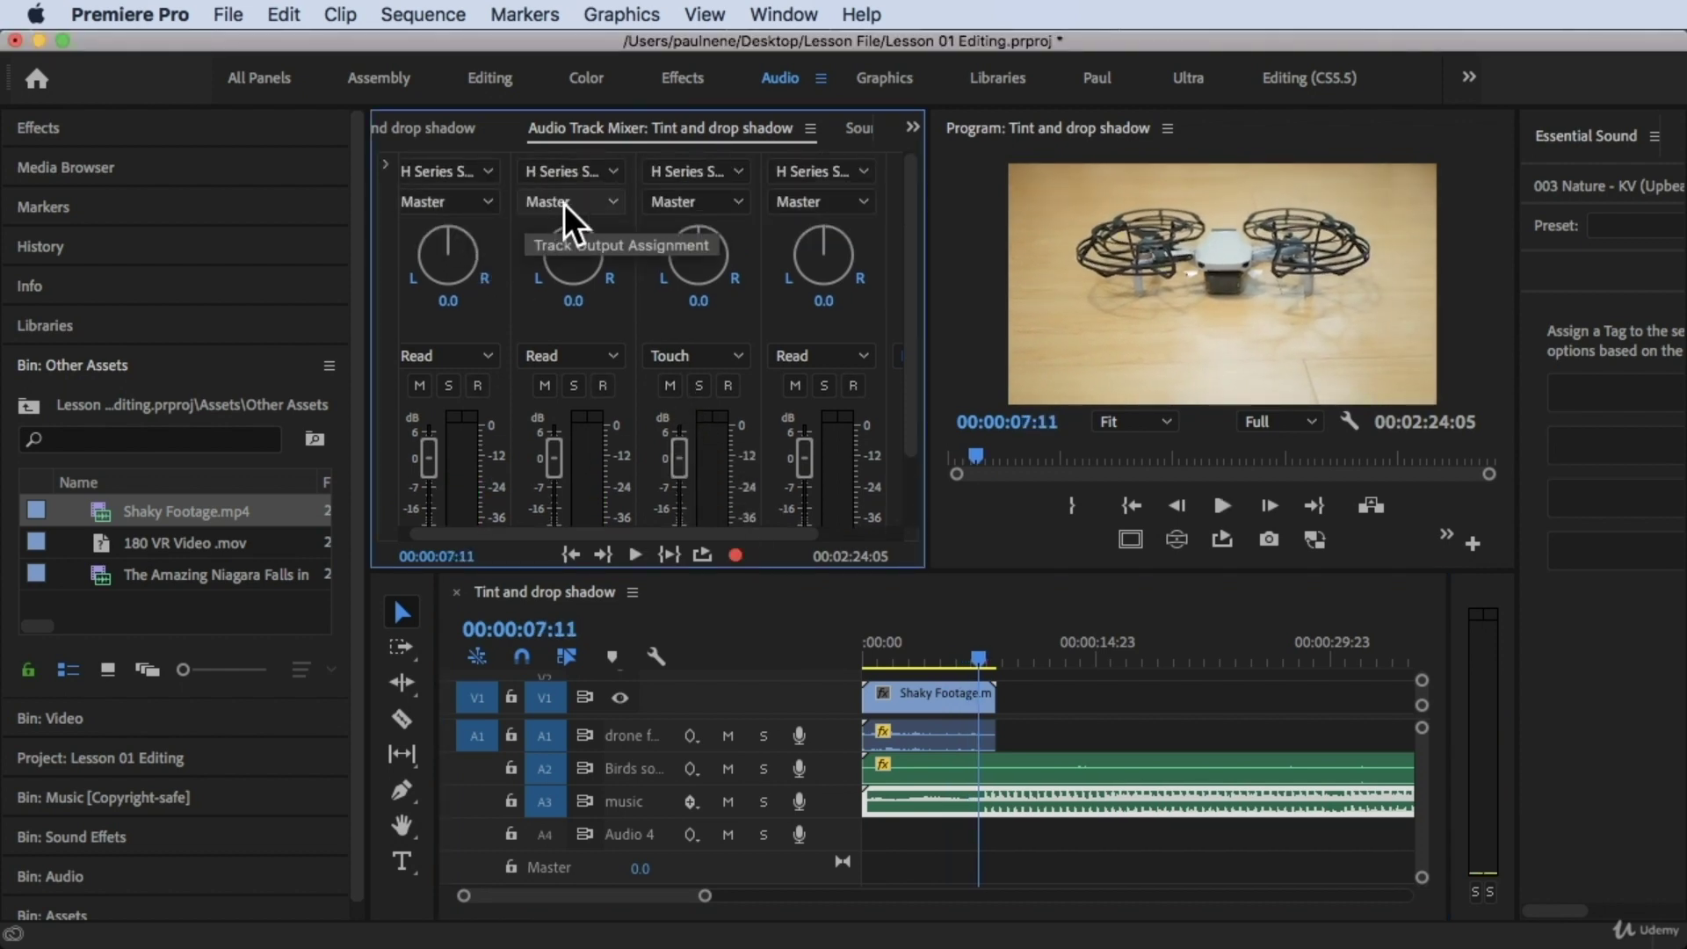
left_click(492, 170)
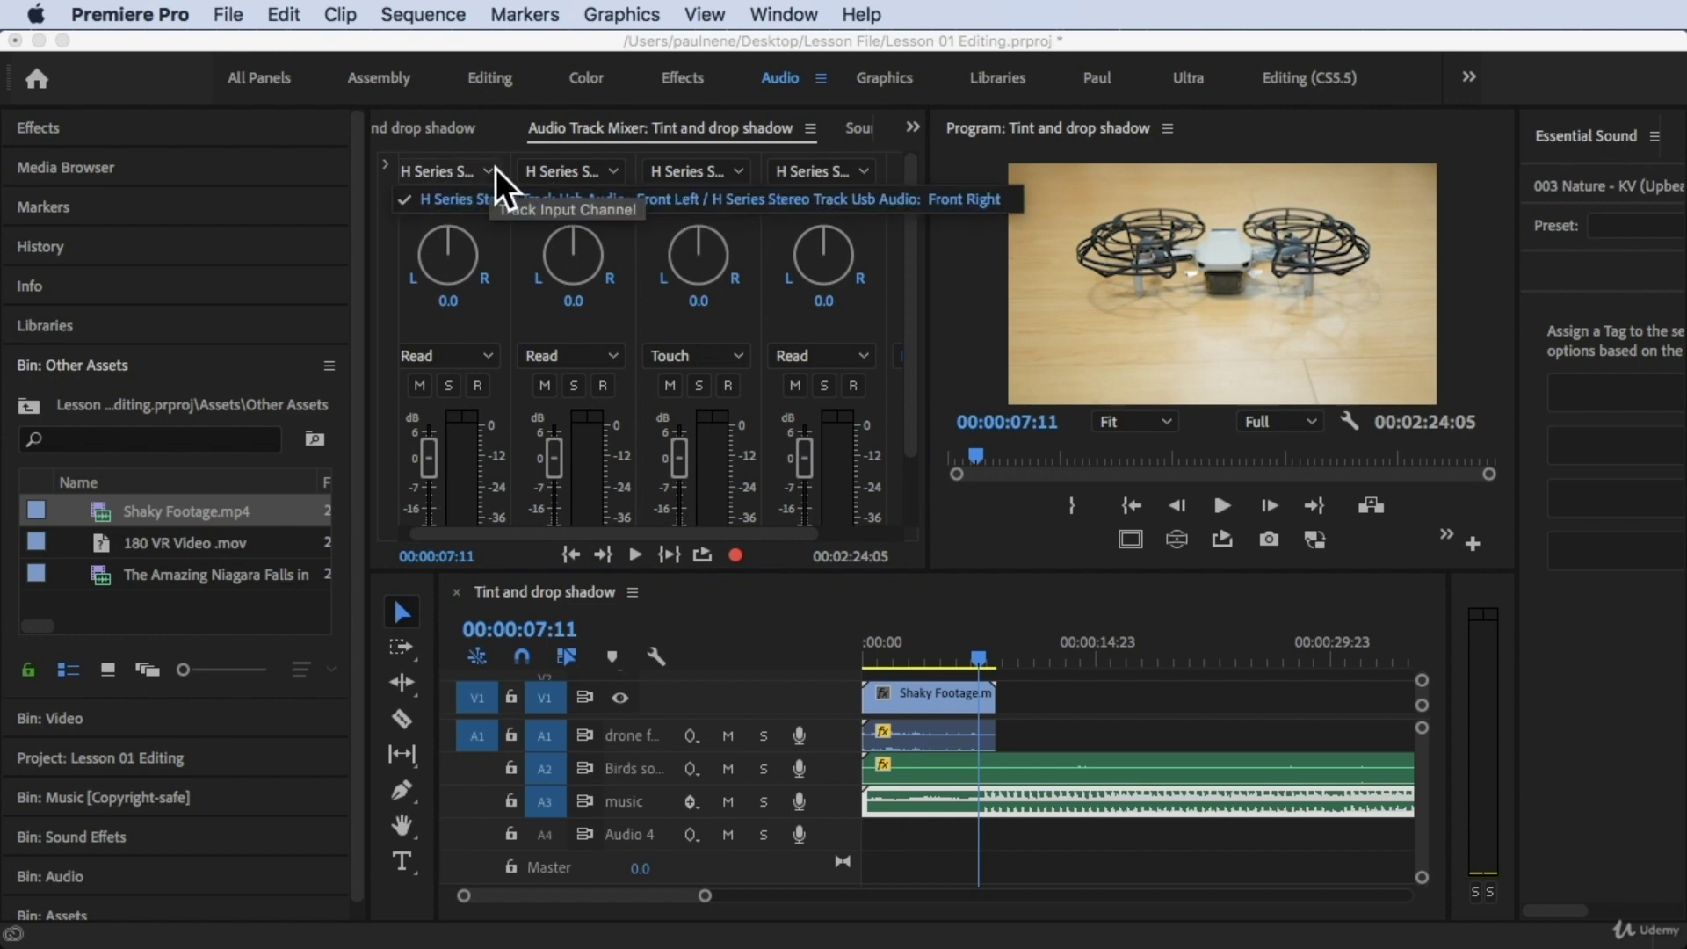
left_click(466, 172)
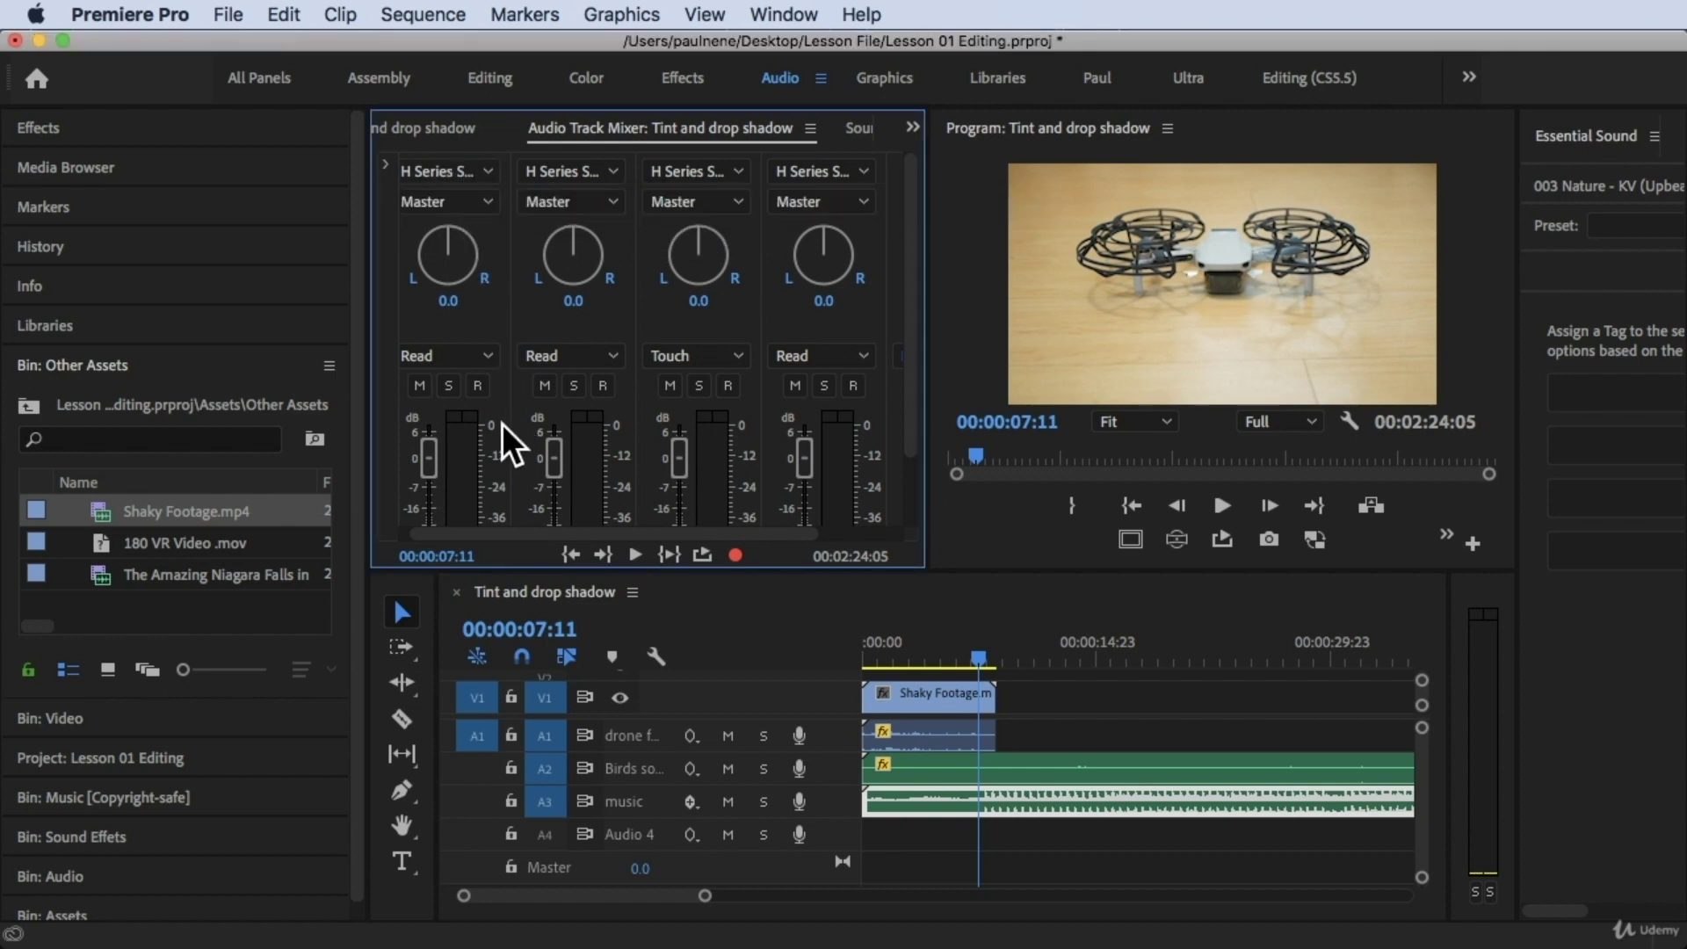
scroll(502, 426, "down", 2)
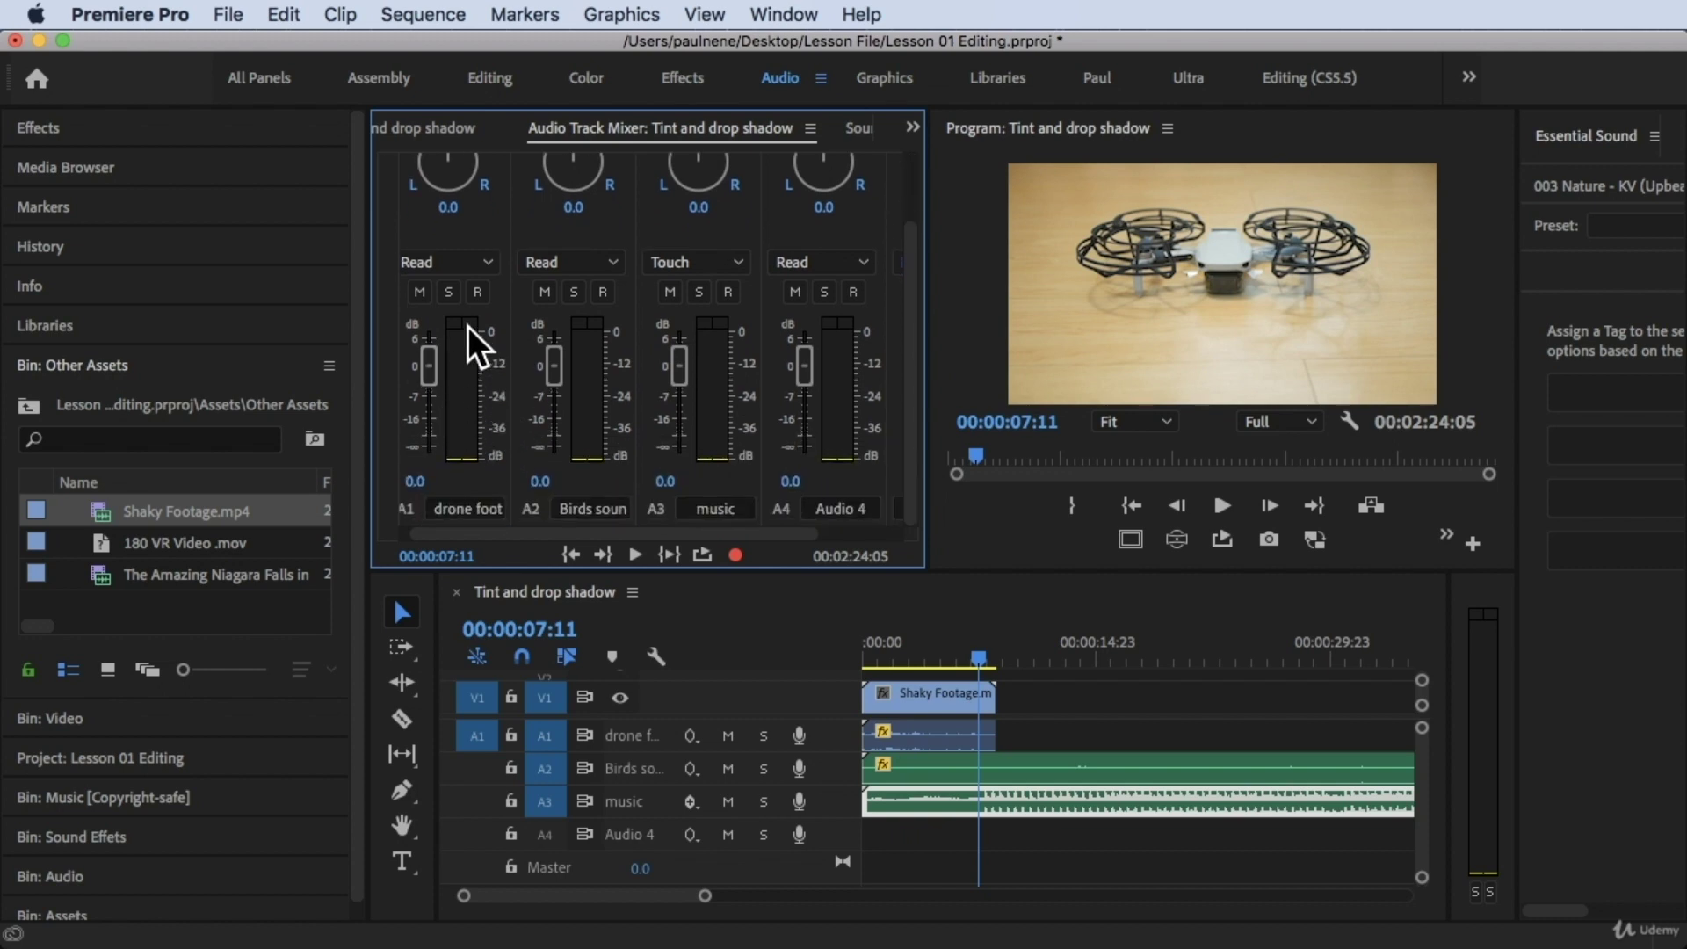
scroll(467, 325, "up", 2)
left_click(451, 174)
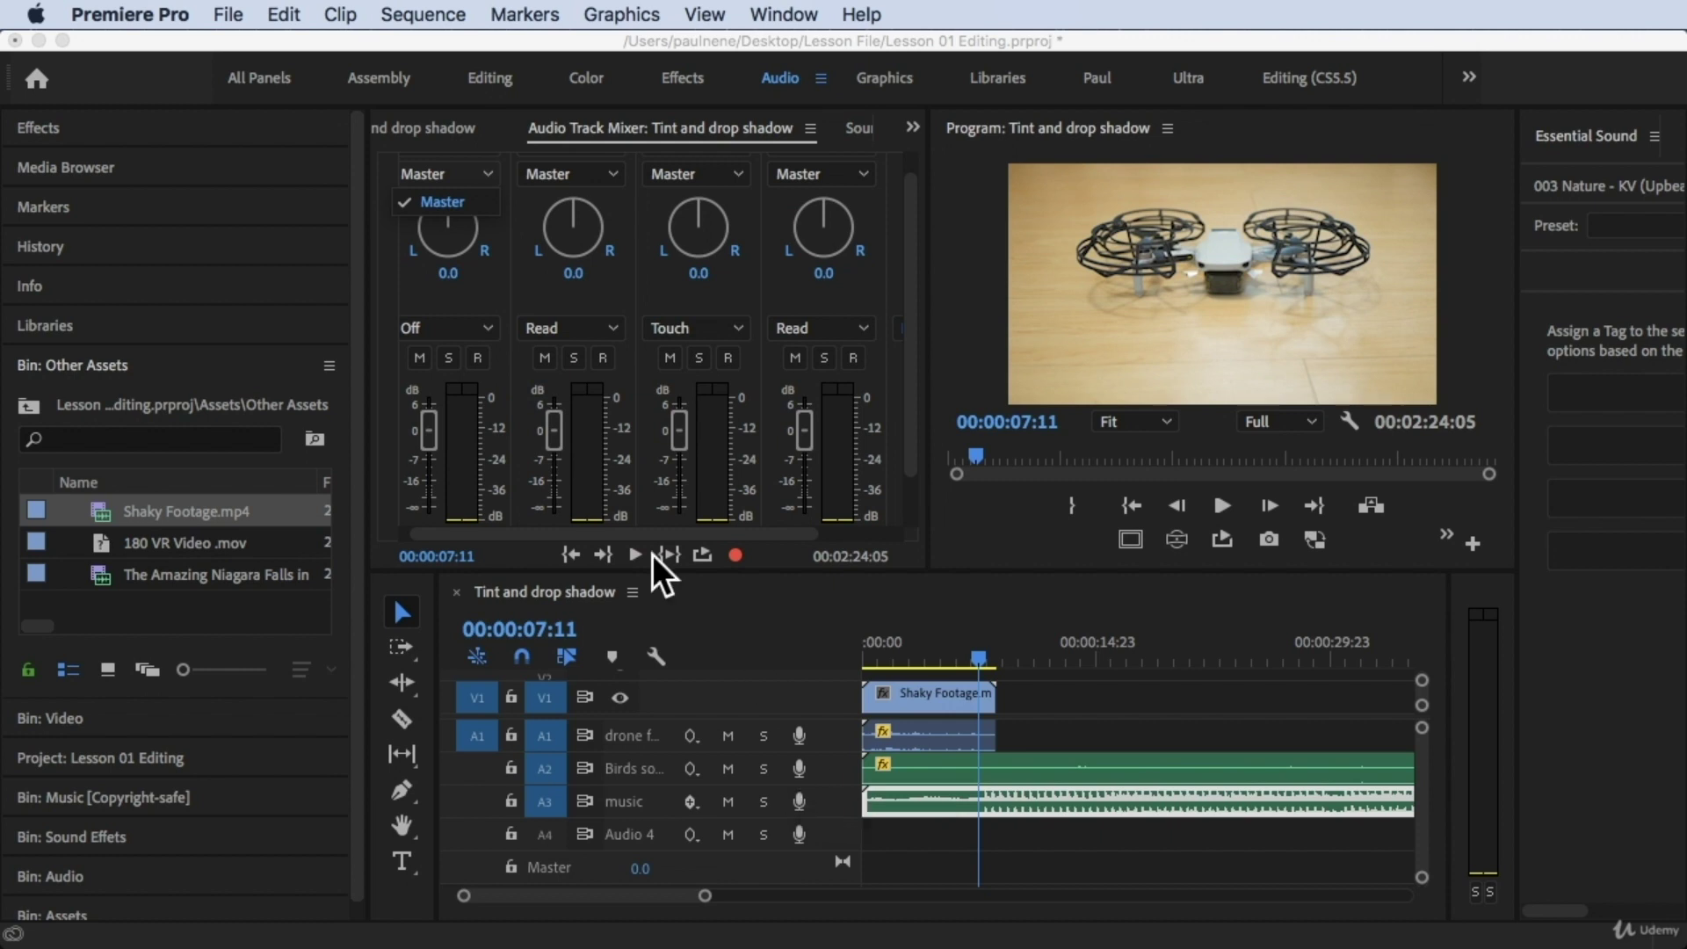
left_click(474, 297)
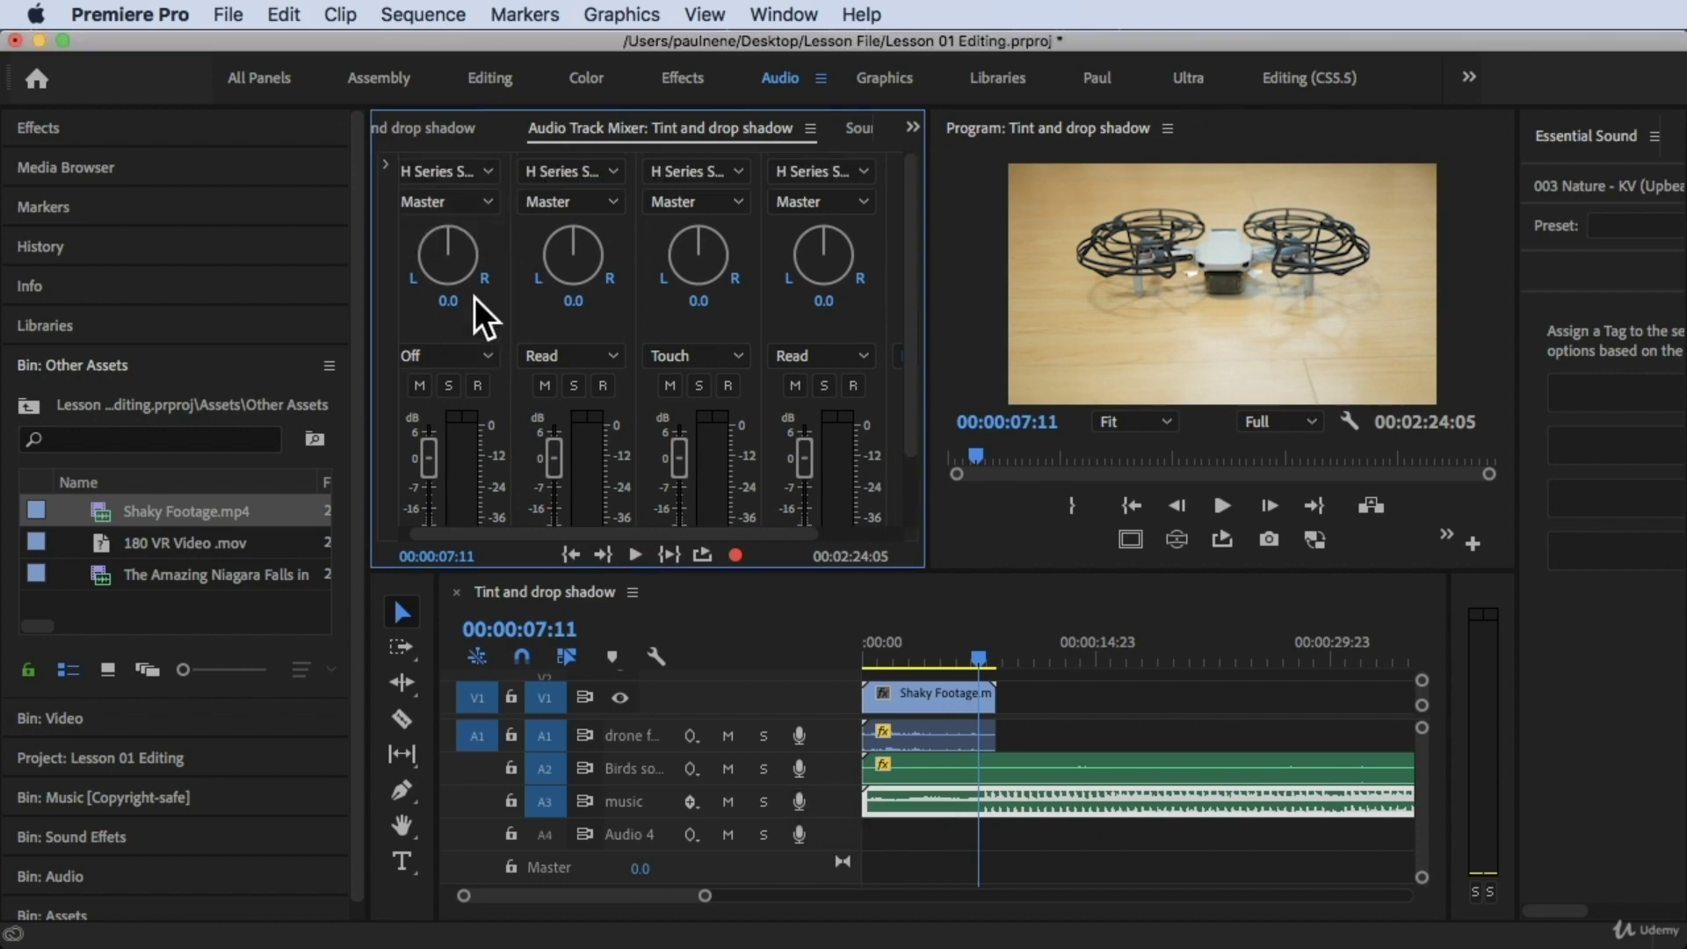
- Try panning the drone footage track to the right and left, and reset its pan to 0
mouse_move(446, 239)
left_mouse_down()
mouse_move(404, 244)
mouse_move(498, 218)
mouse_move(471, 239)
mouse_move(443, 223)
mouse_move(450, 237)
left_mouse_up()
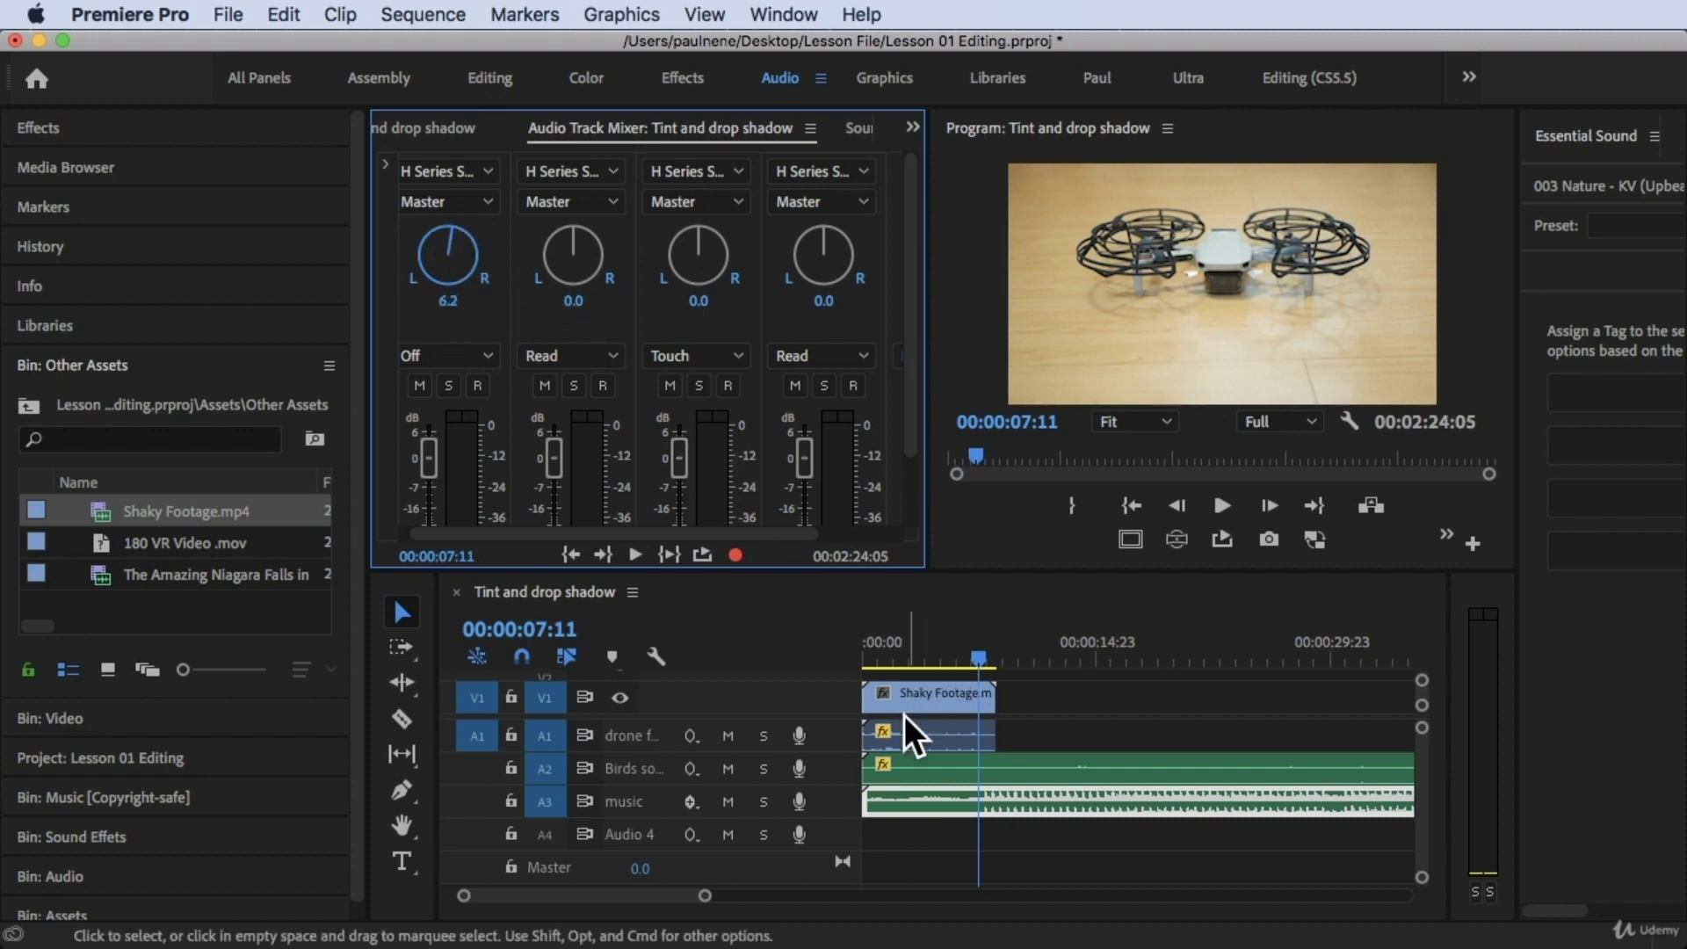
left_click_drag(451, 255, 375, 292)
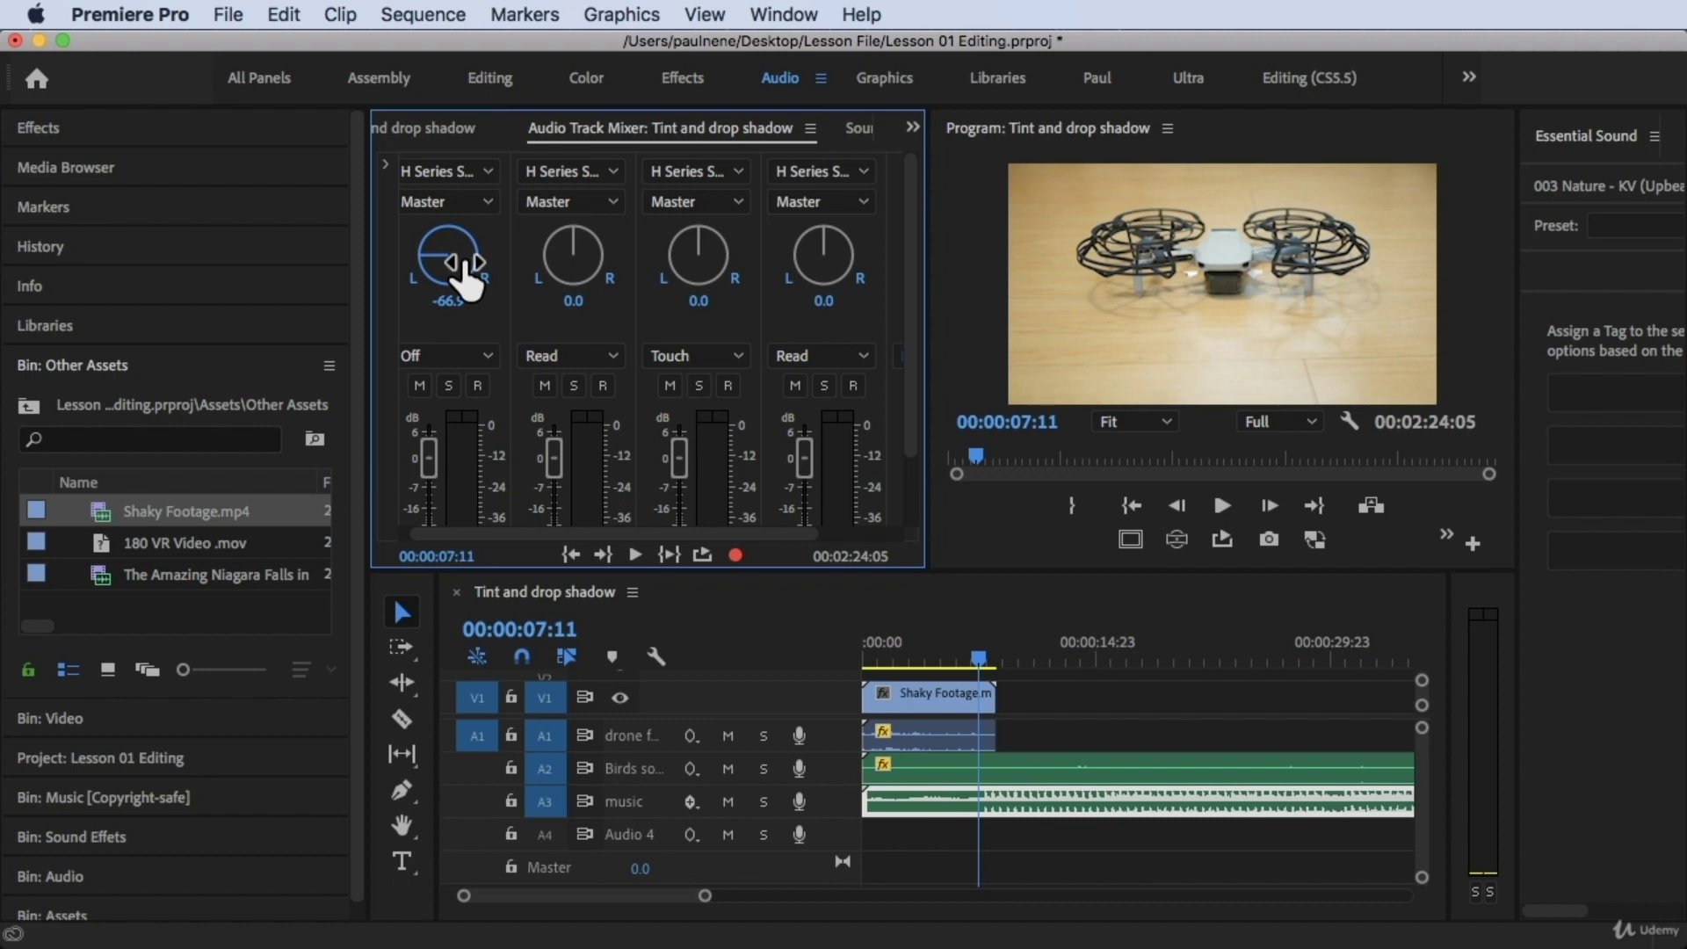
left_click_drag(464, 279, 443, 255)
left_click_drag(556, 267, 733, 386)
left_click_drag(482, 234, 576, 299)
type("0")
key("Return")
- Set the drone footage track's automation mode to Read and lower its volume to about -8.5 dB while playing from the start
left_click(492, 356)
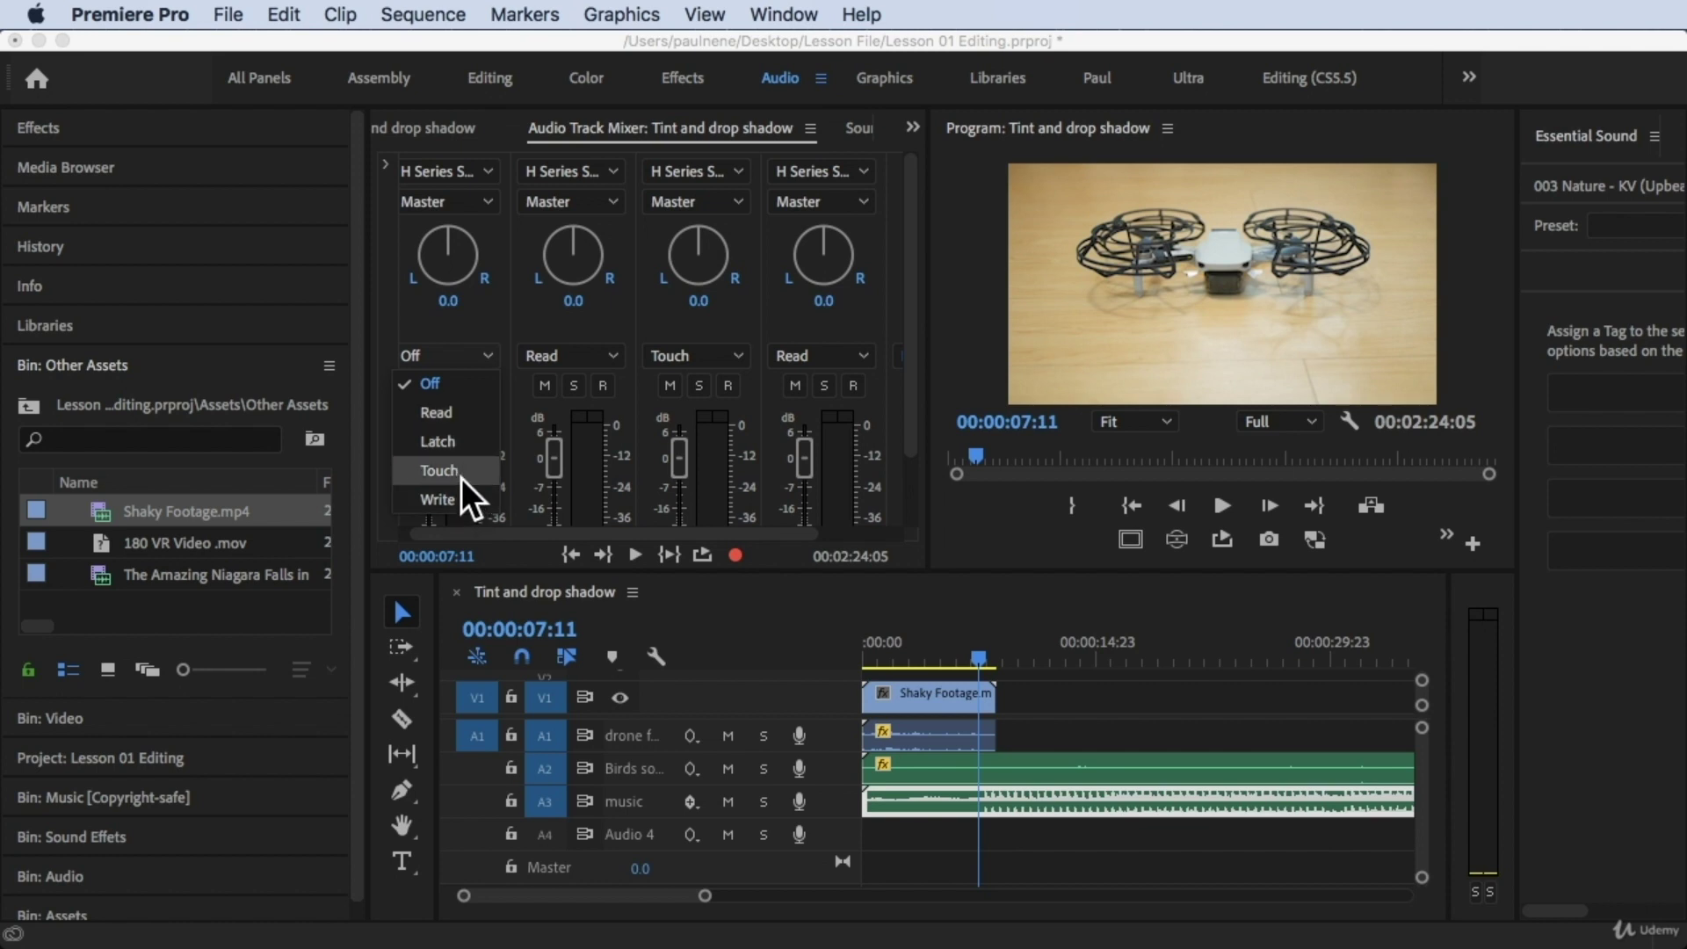
left_click(459, 412)
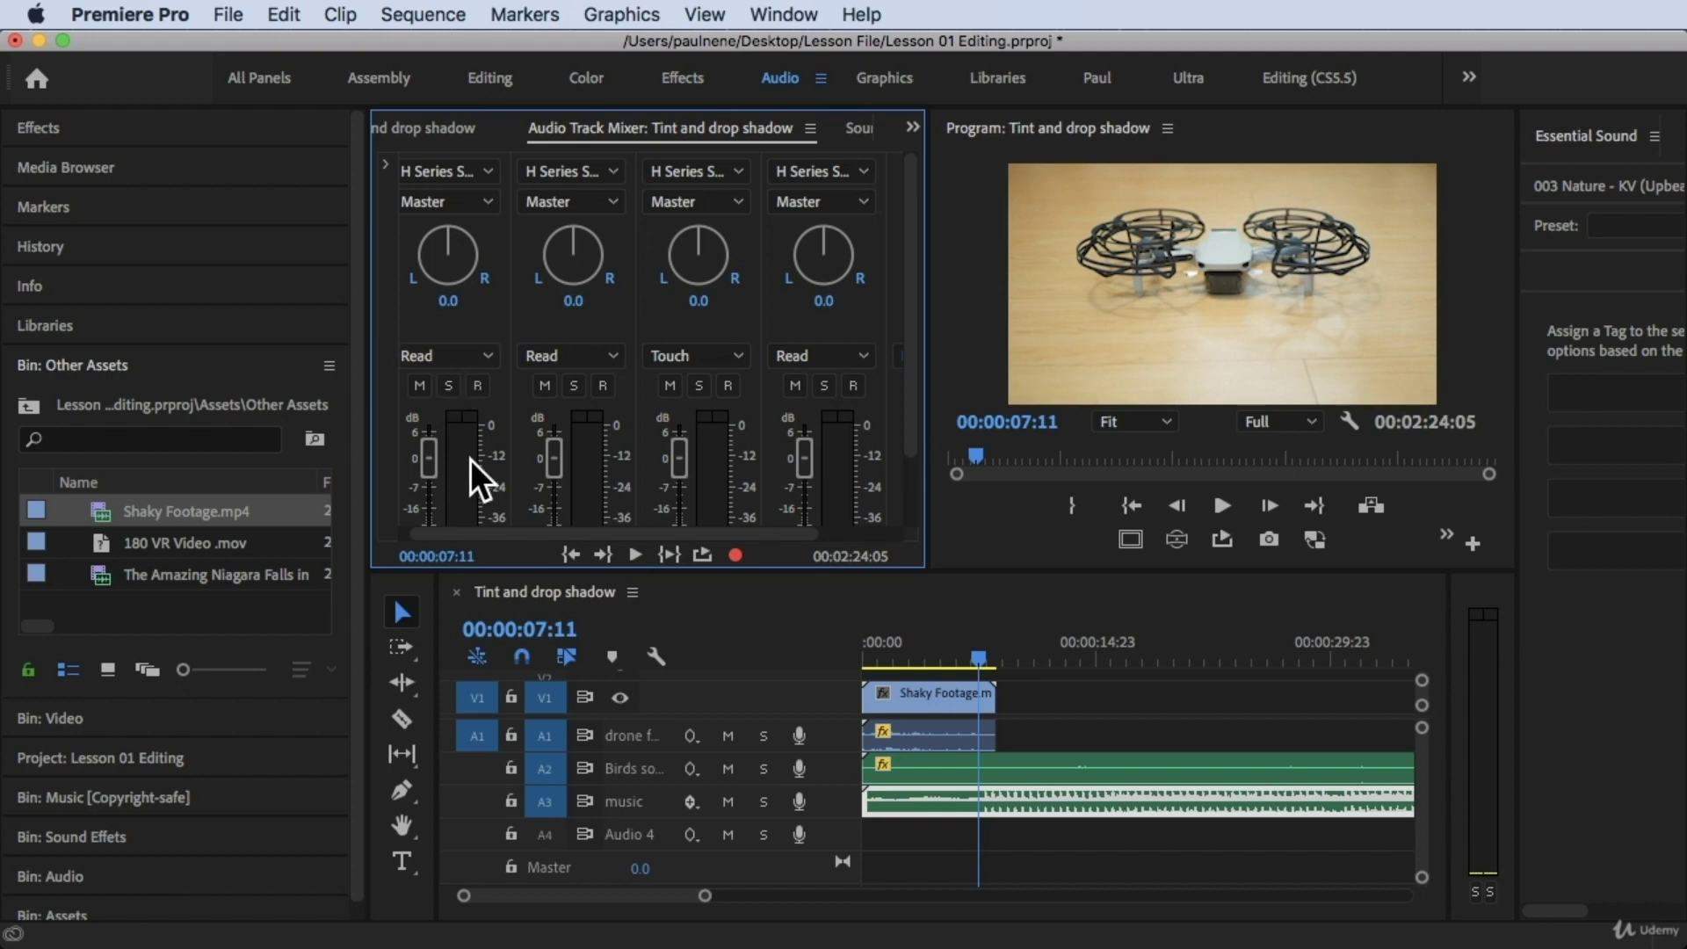
scroll(471, 466, "down", 2)
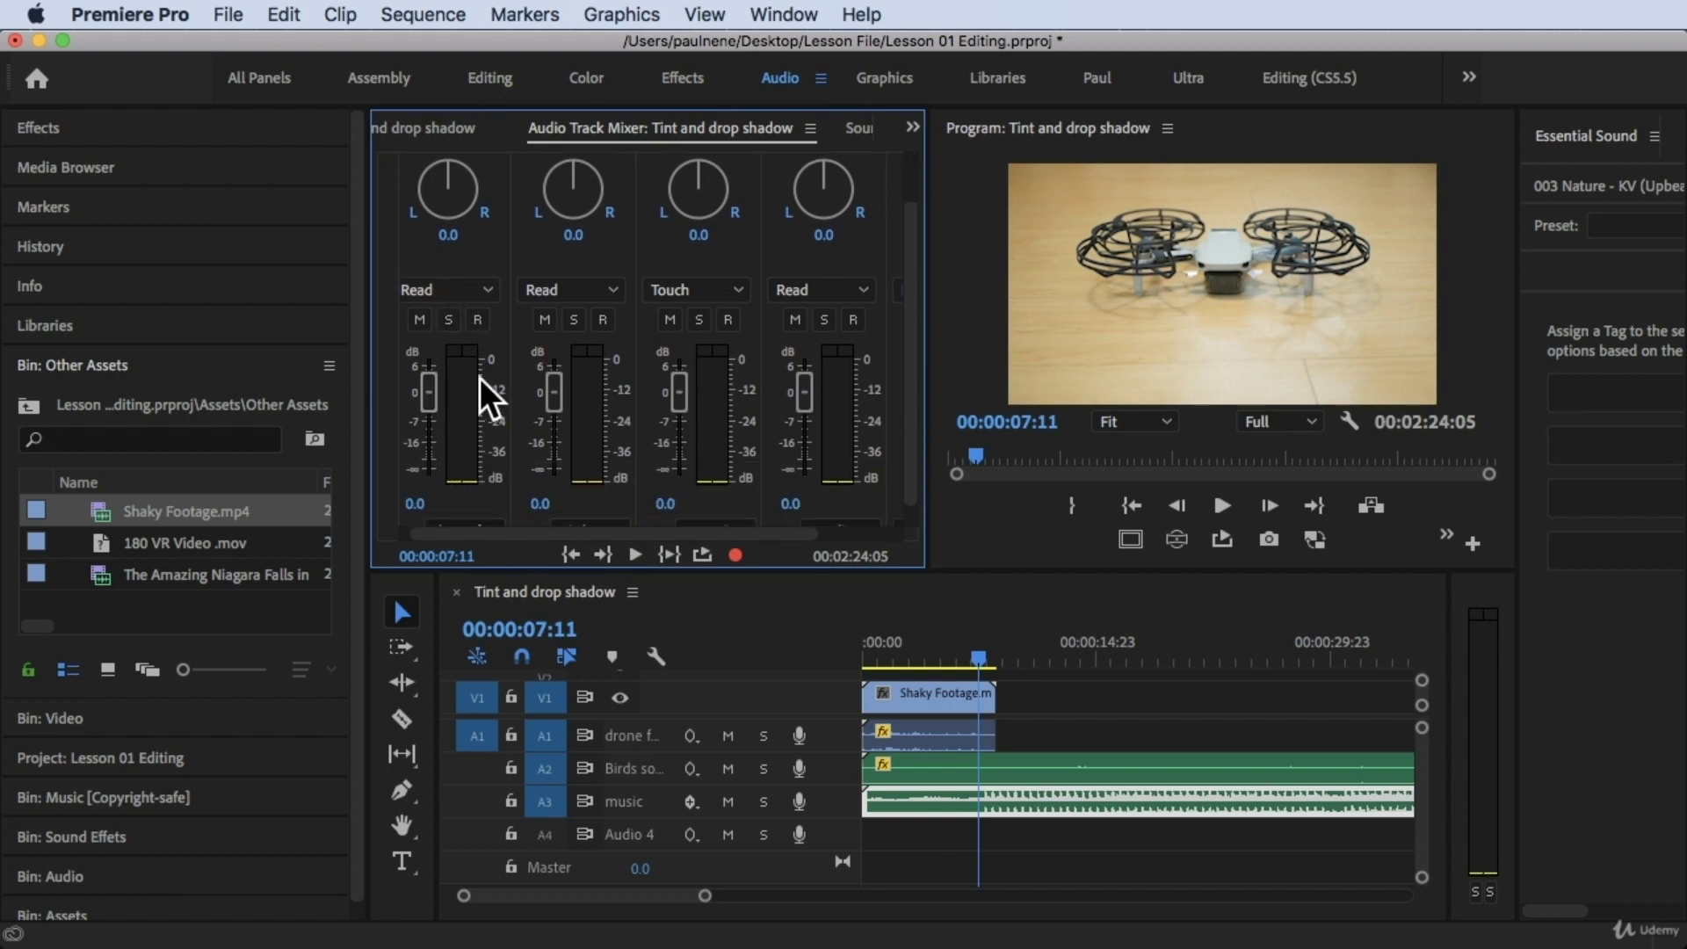
left_click(872, 642)
key("space")
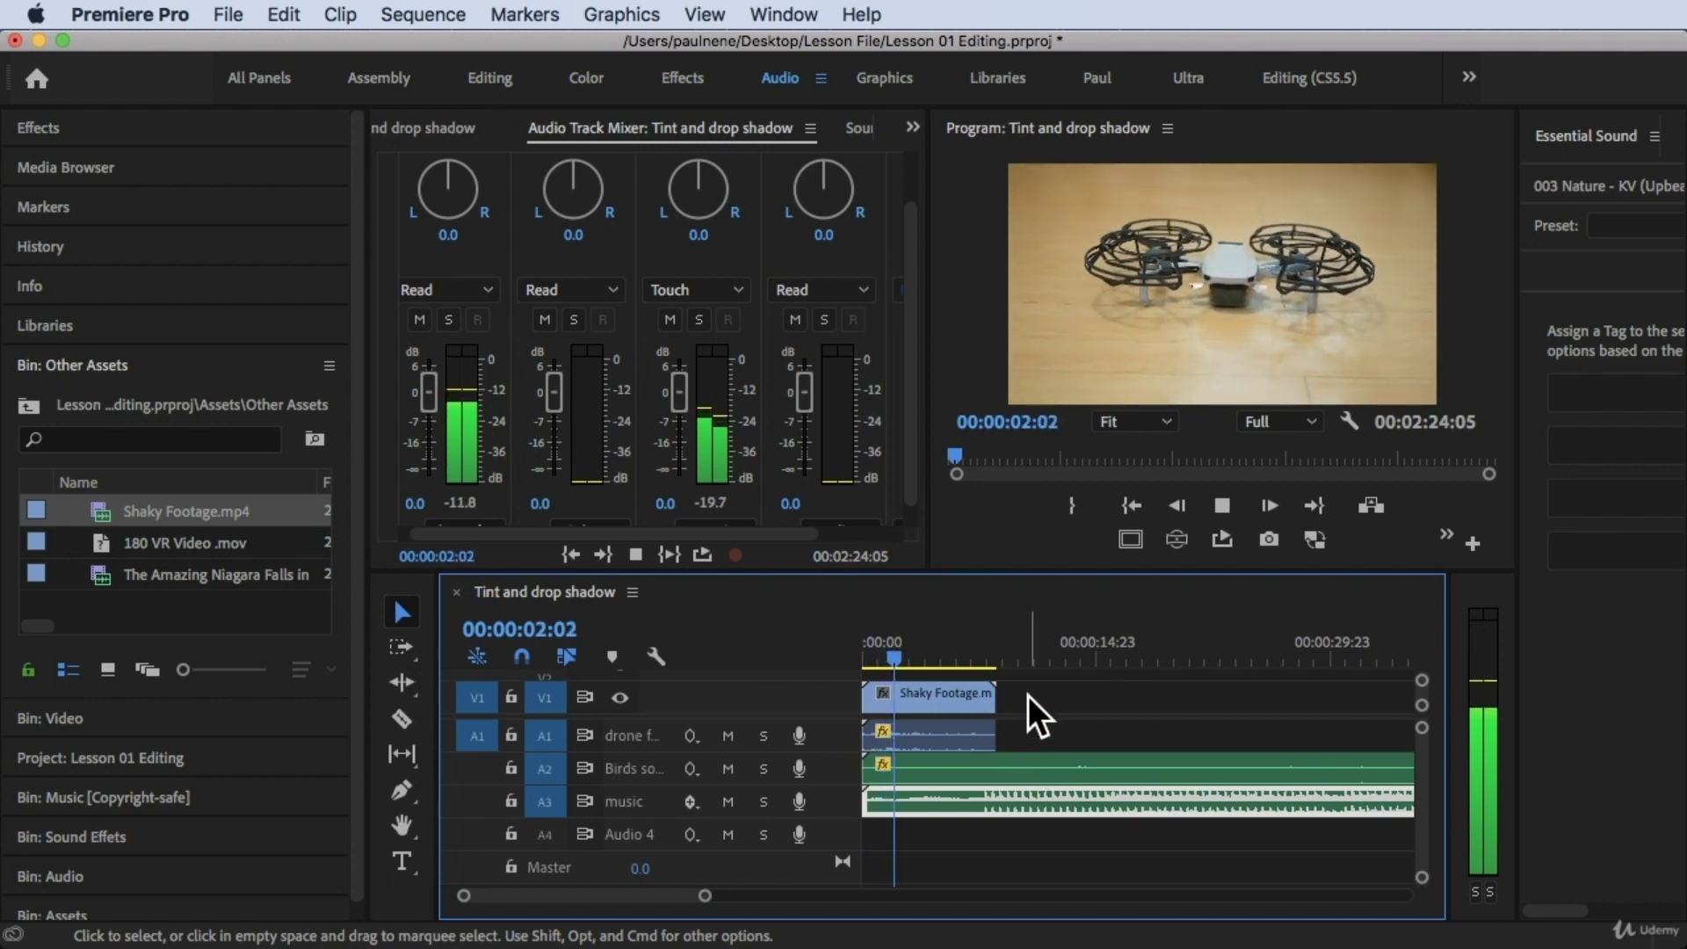
mouse_move(425, 395)
left_mouse_down()
mouse_move(431, 462)
mouse_move(430, 410)
mouse_move(435, 423)
left_mouse_up()
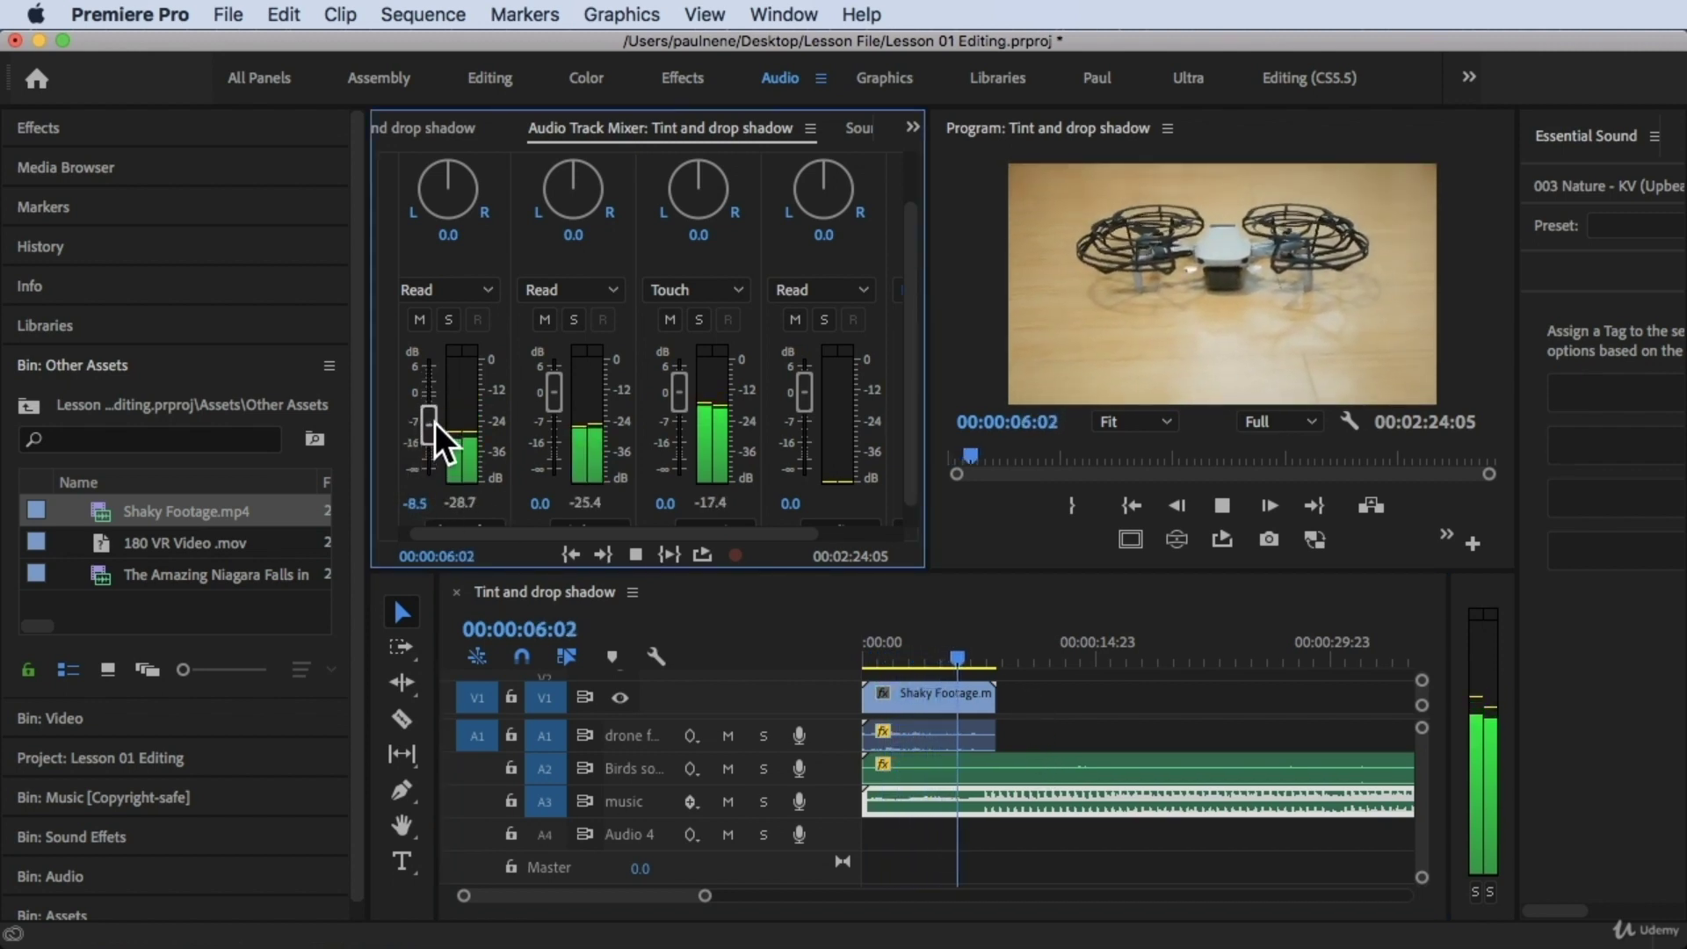
key("space")
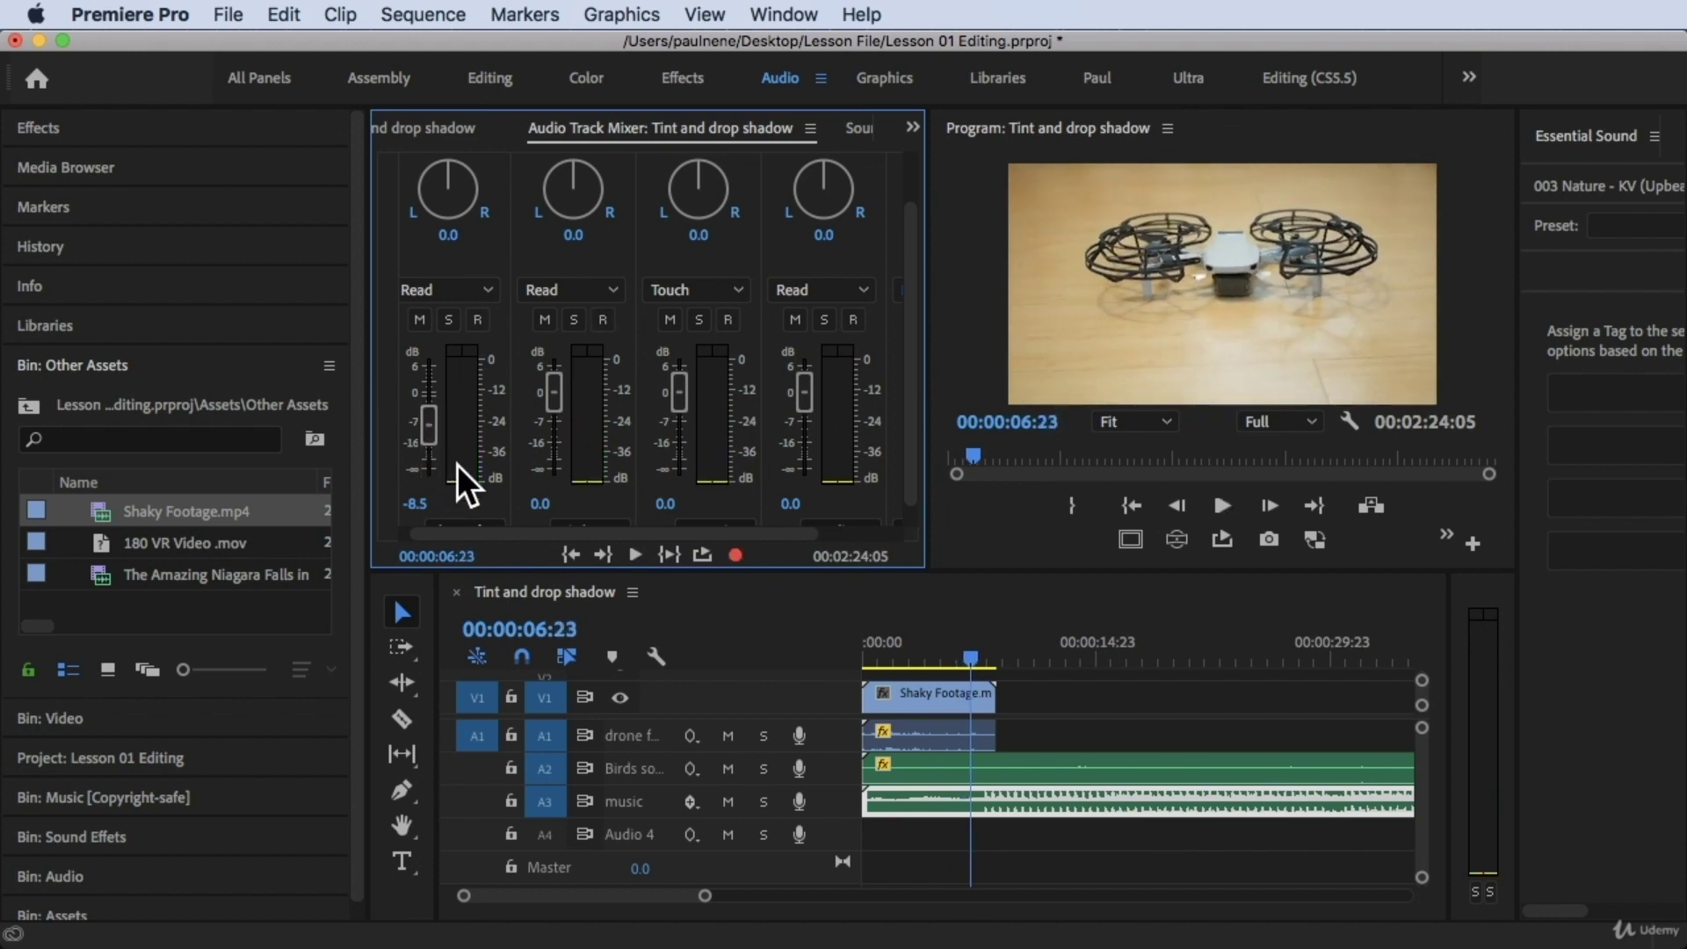
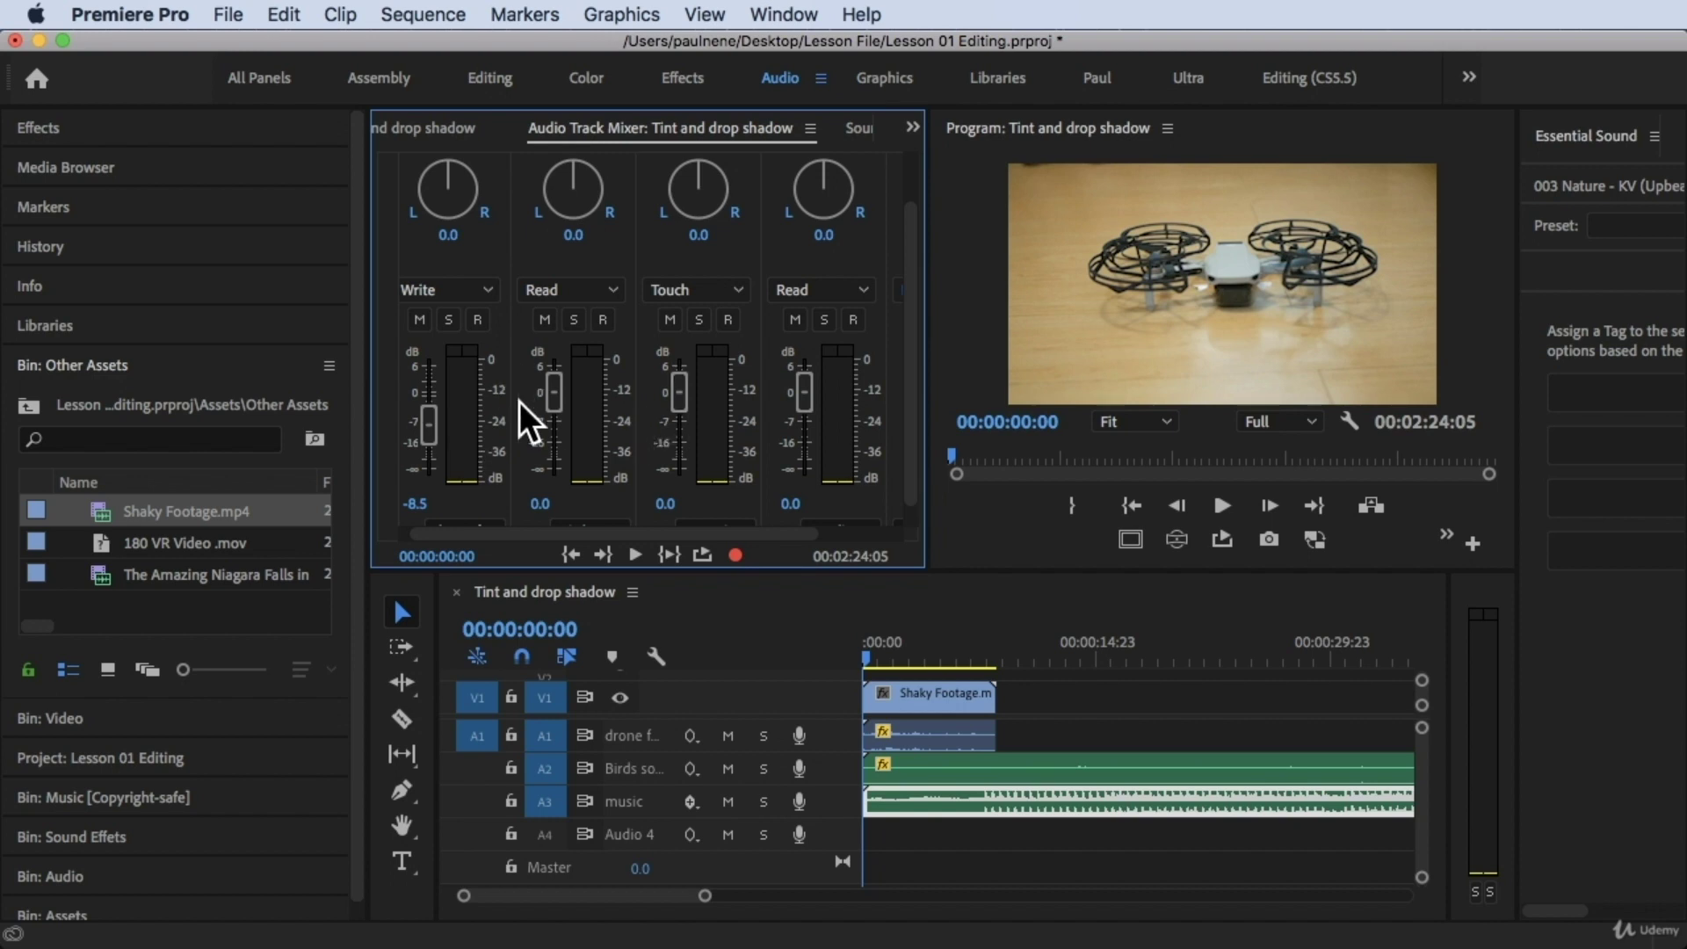
- Set the drone footage track's automation mode to Write with the playhead at the start of the sequence
left_click(934, 670)
key("space")
key("space")
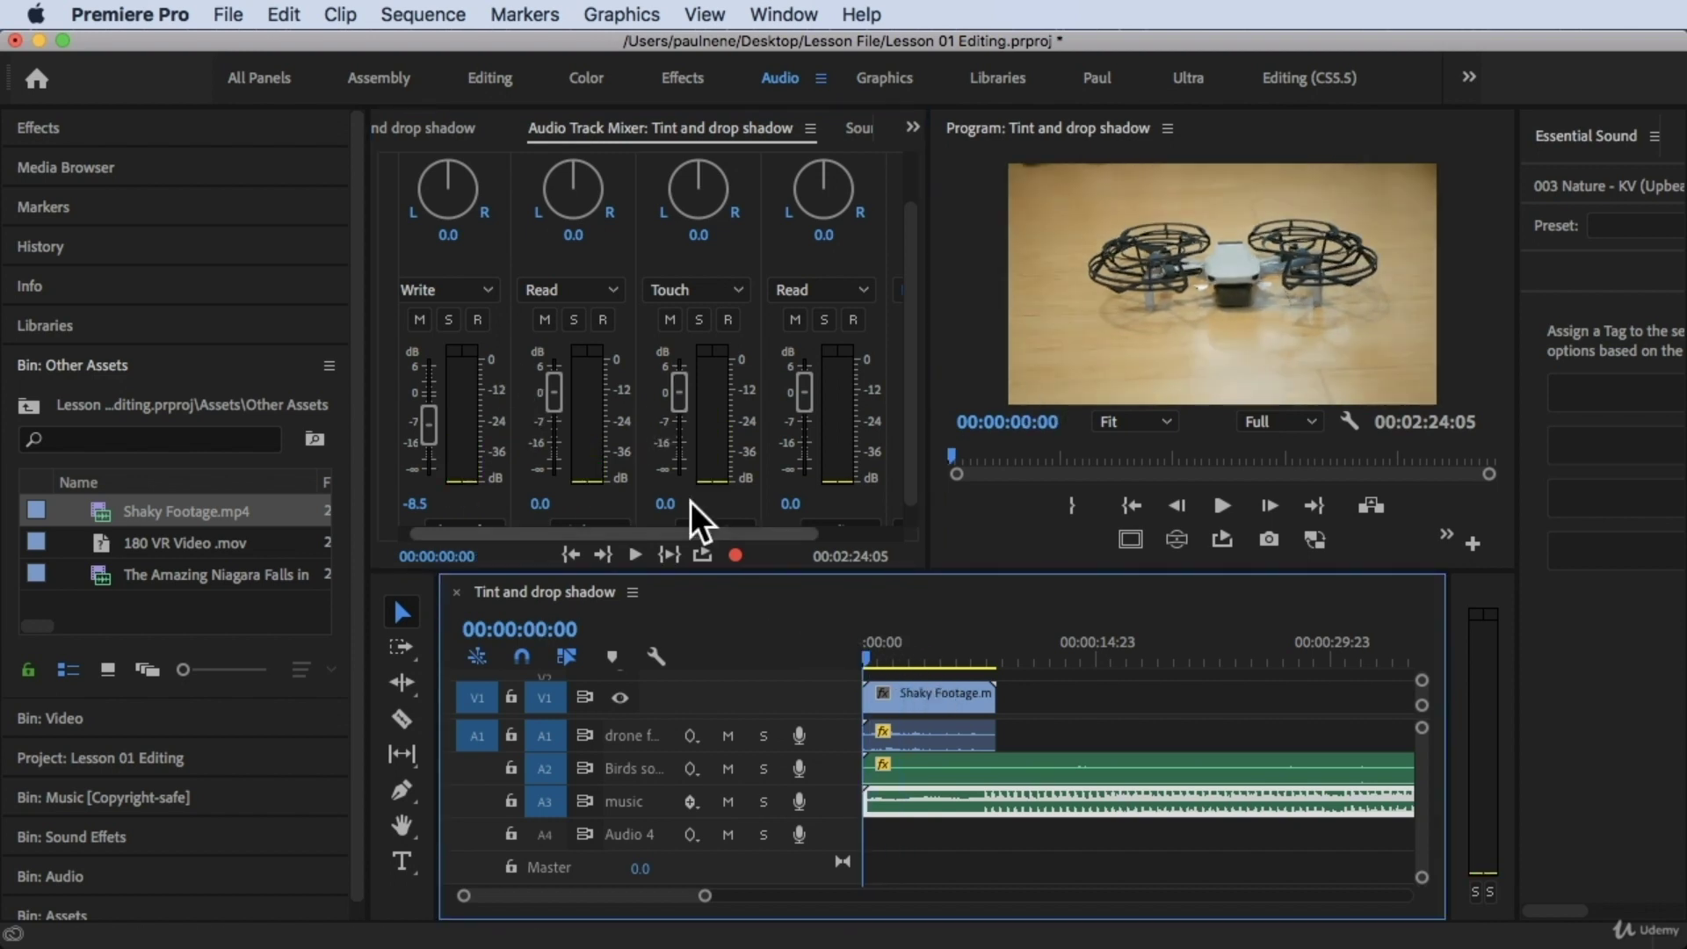
left_click(433, 284)
left_click(447, 431)
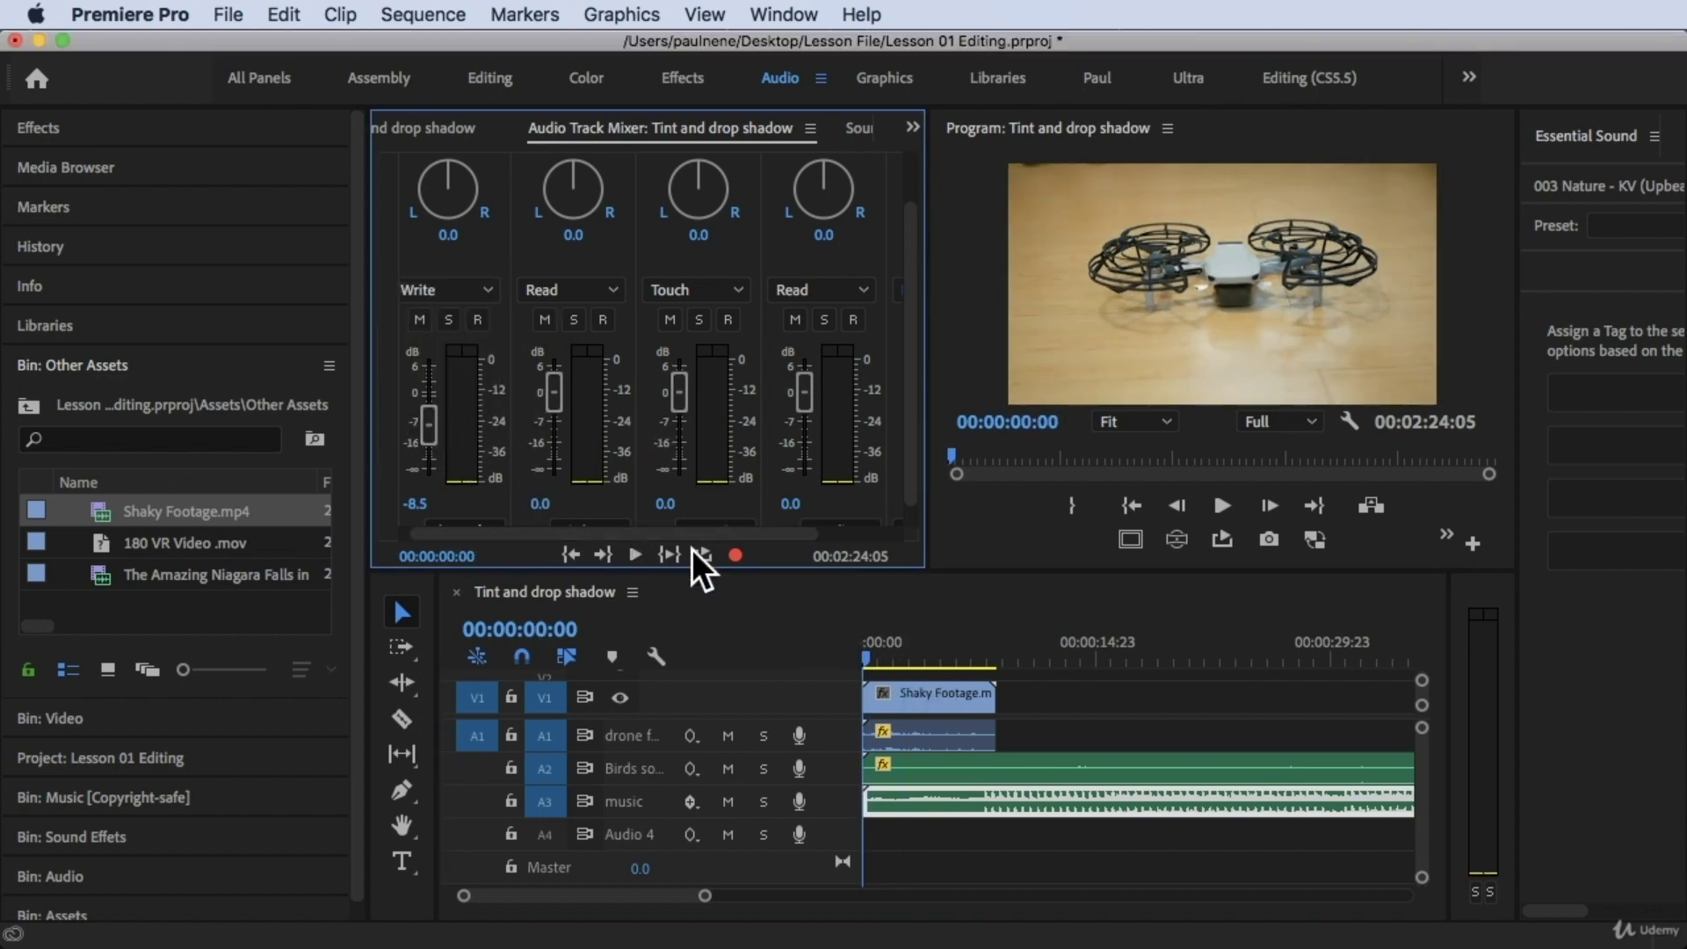
left_click(963, 800)
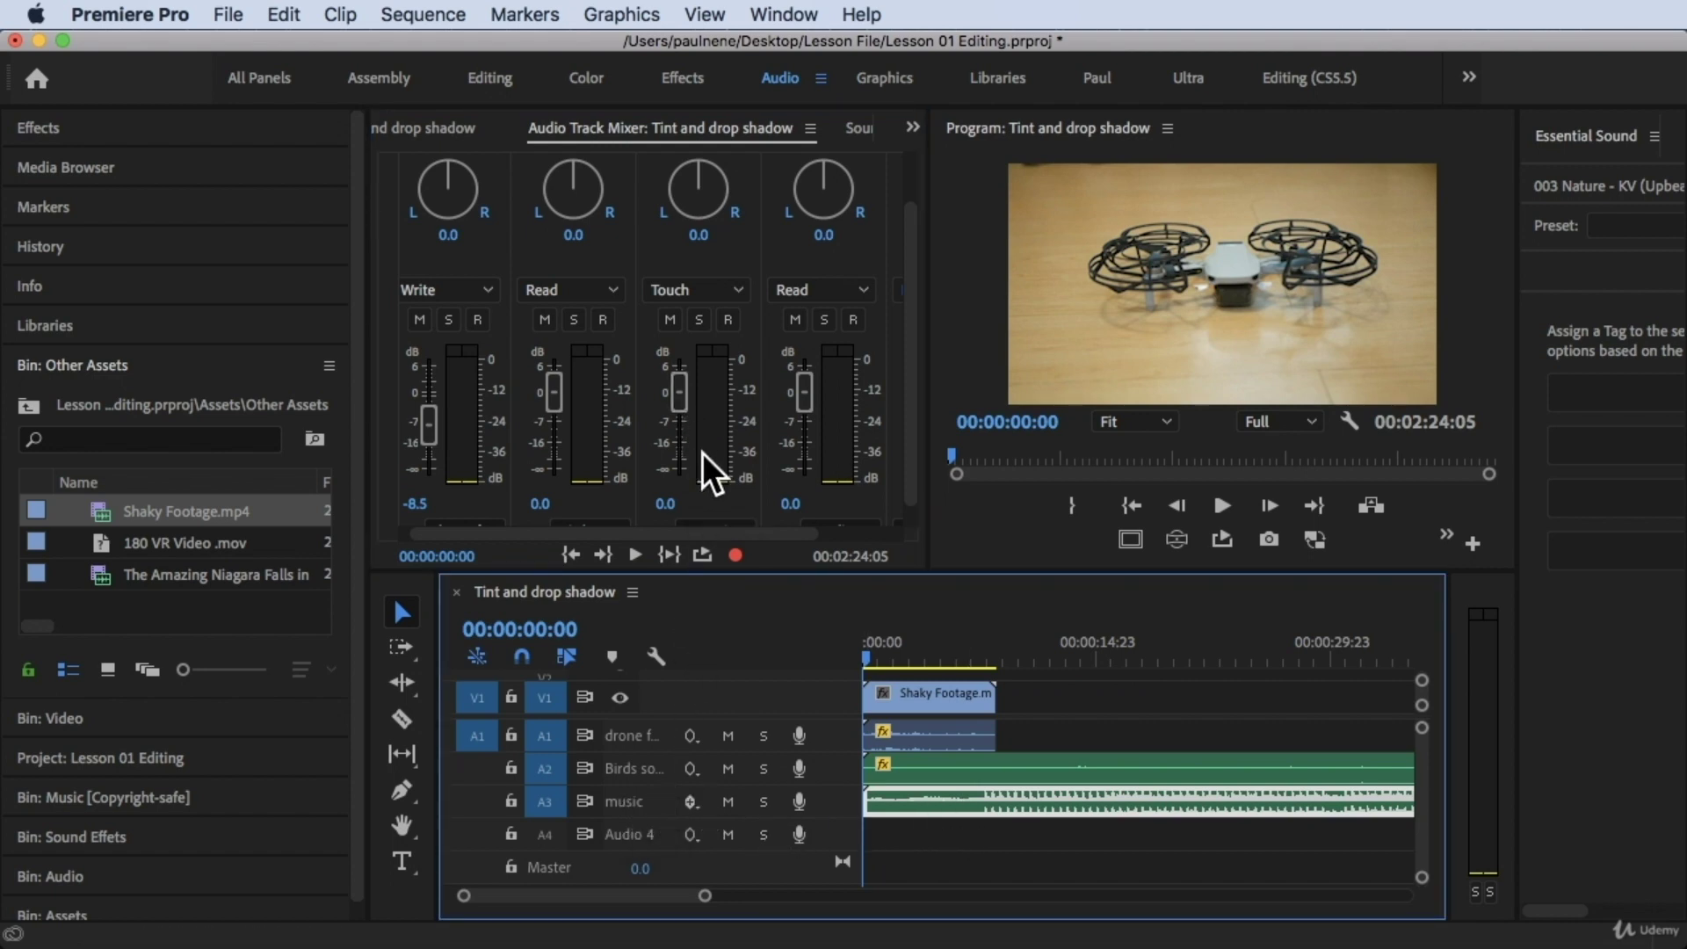
- Choose Touch as the music track's automation mode and solo that track
scroll(703, 451, "down", 1)
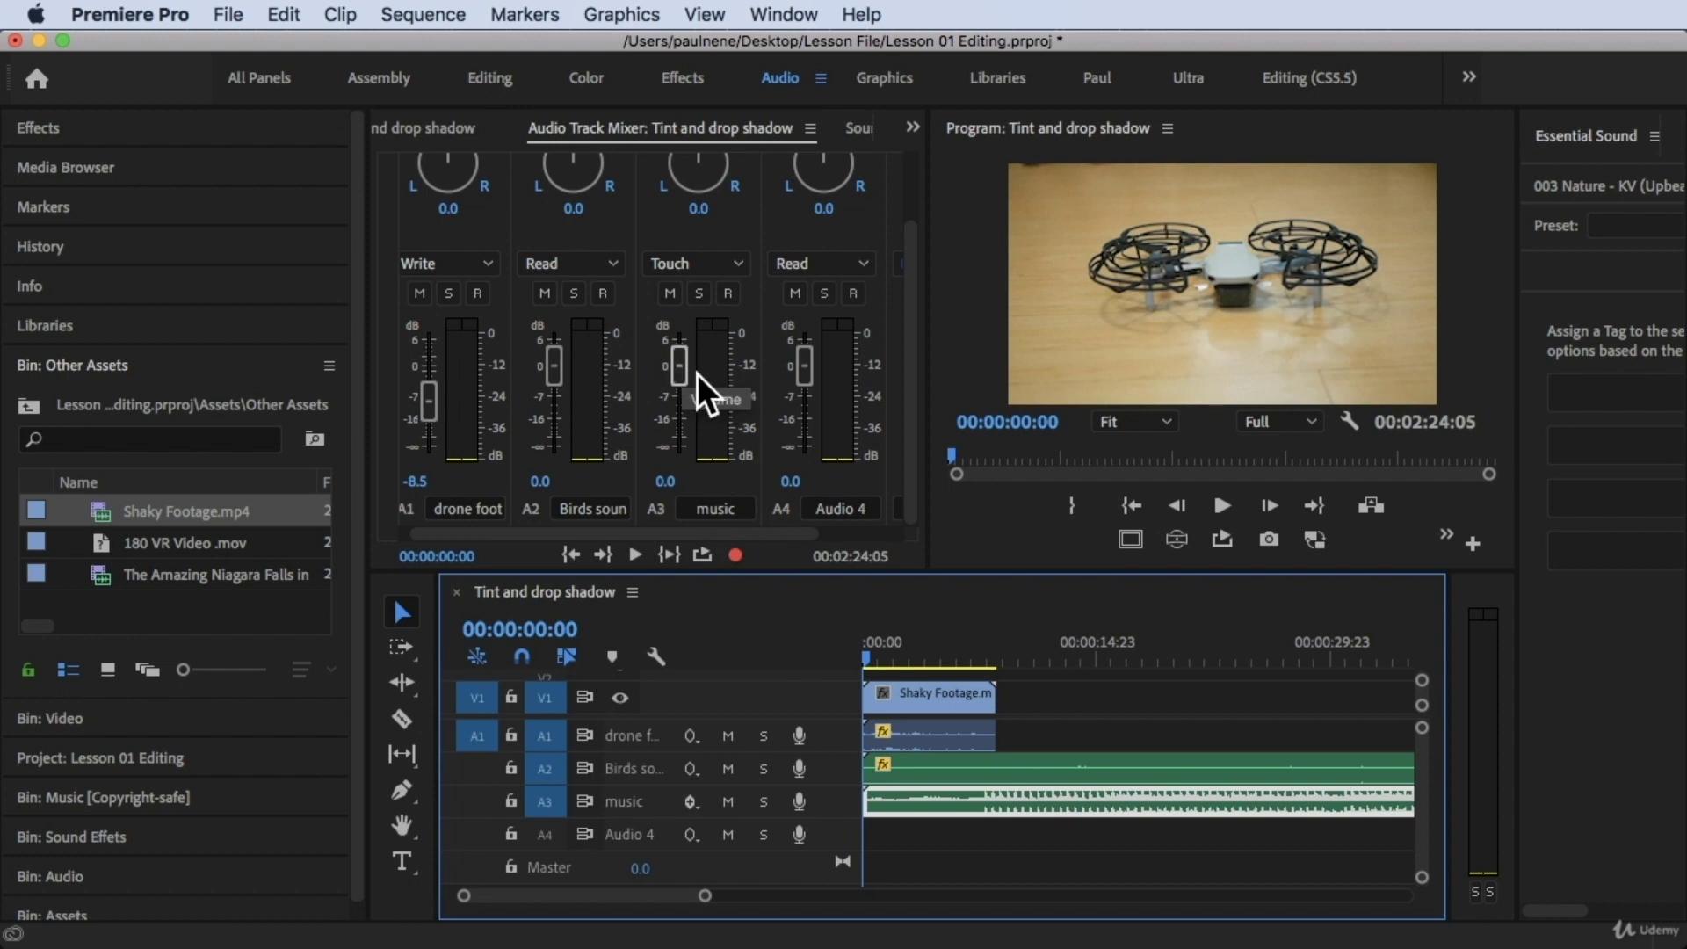
left_click(717, 262)
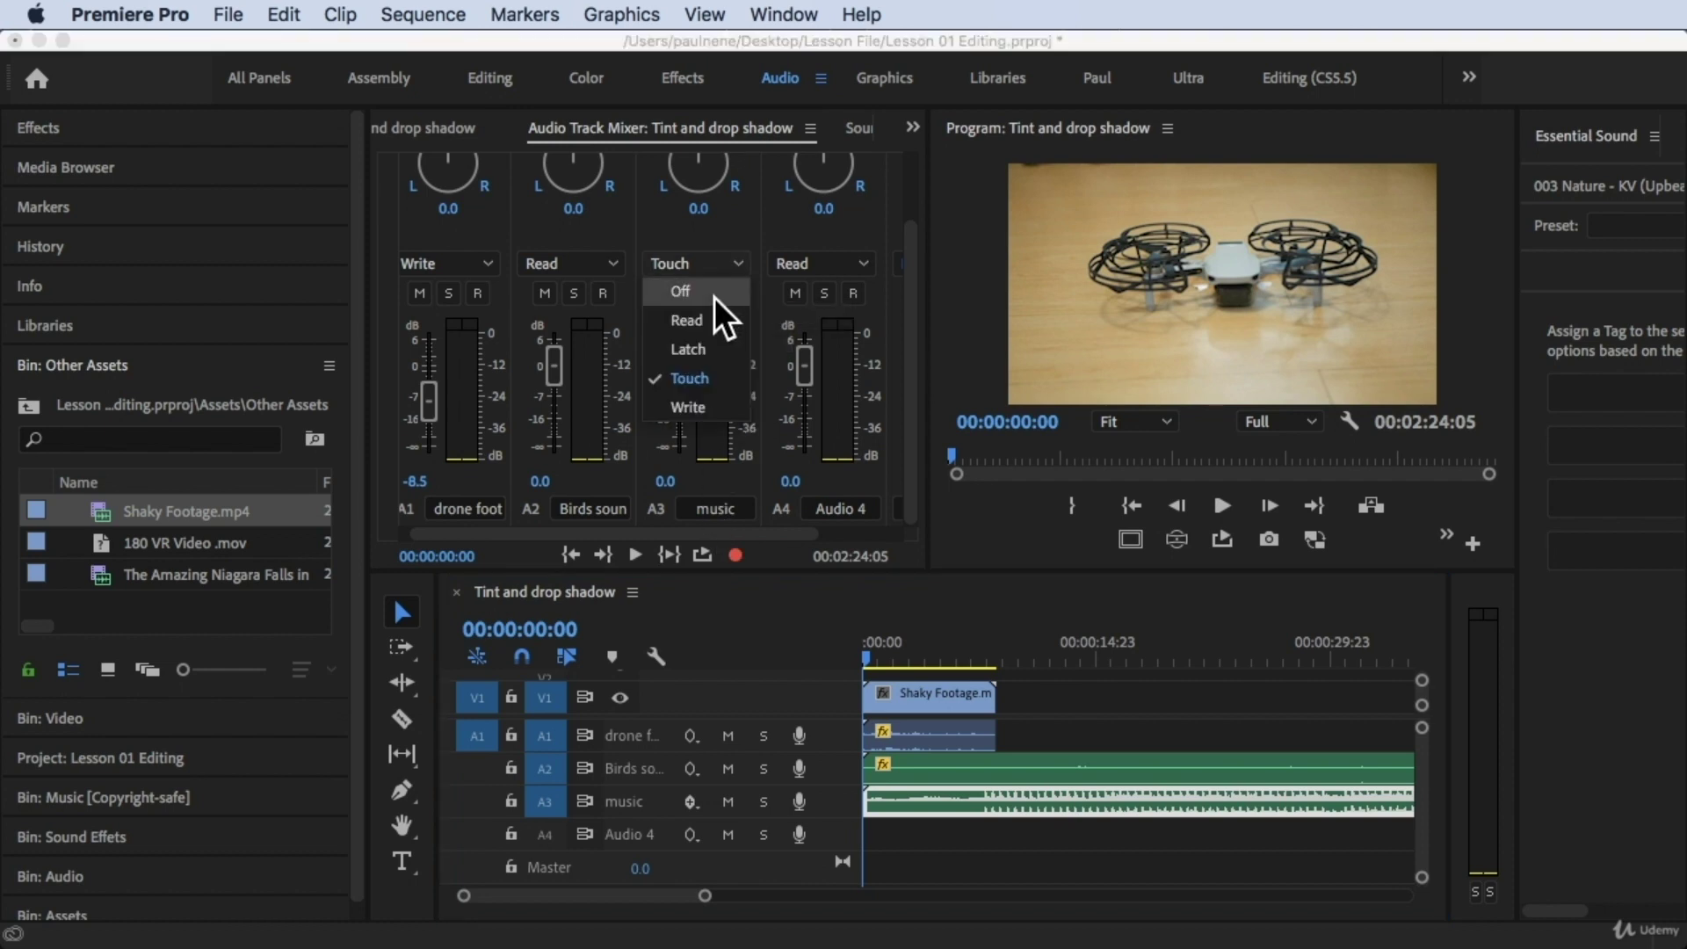
left_click(711, 377)
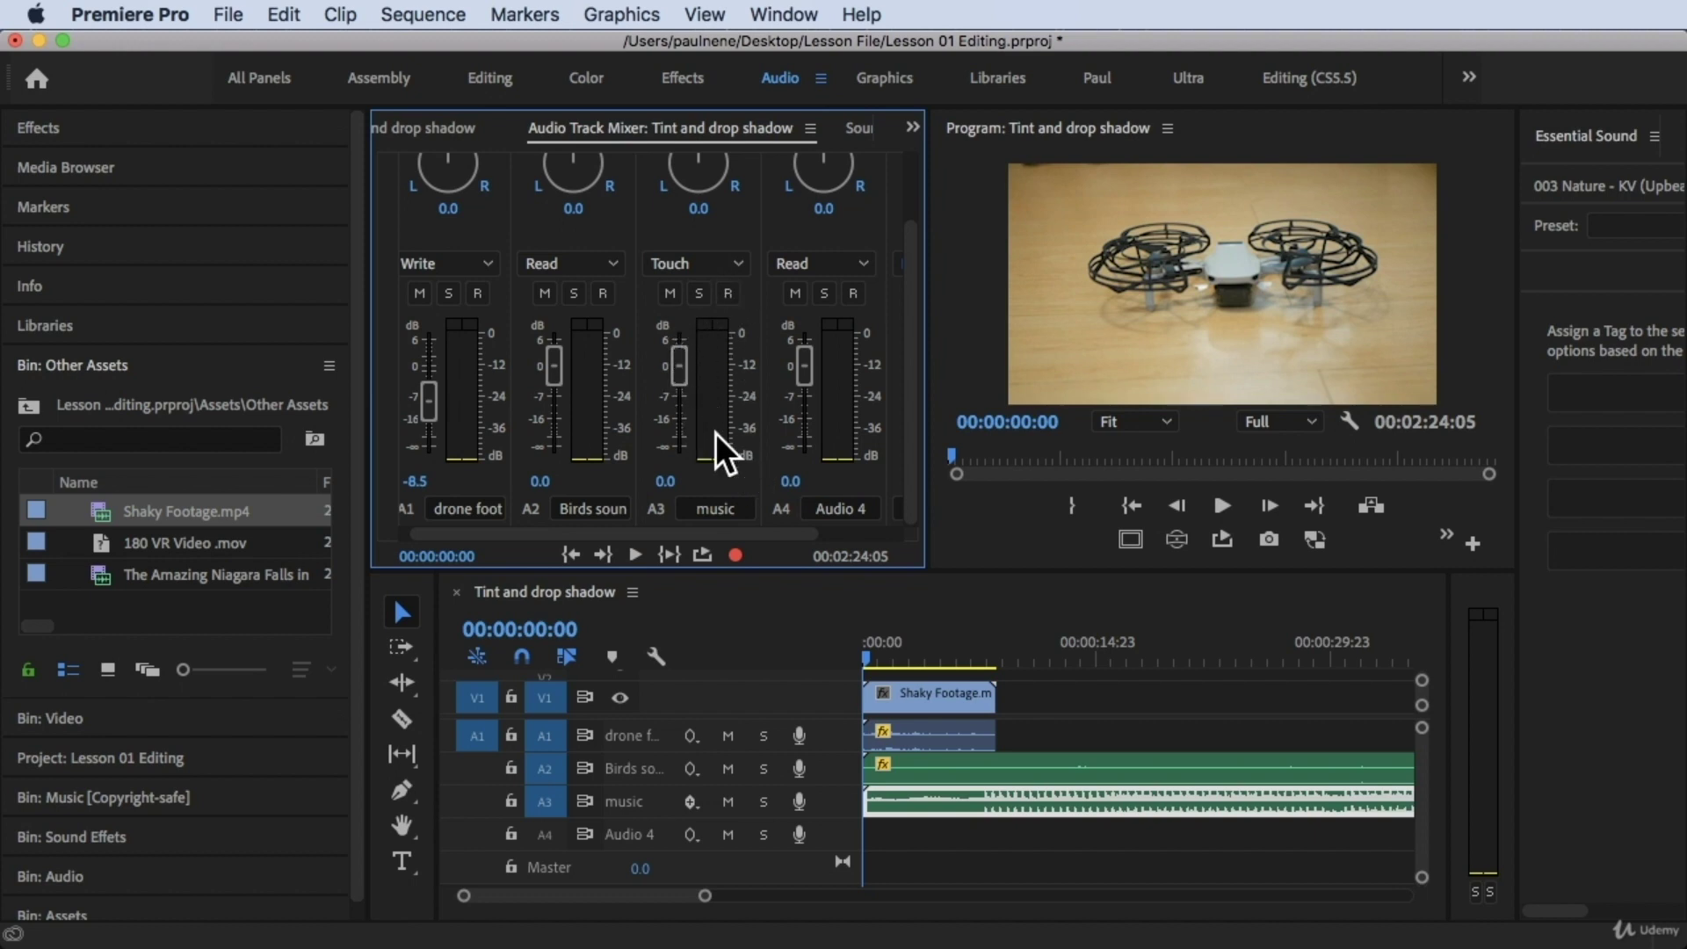
left_click(702, 293)
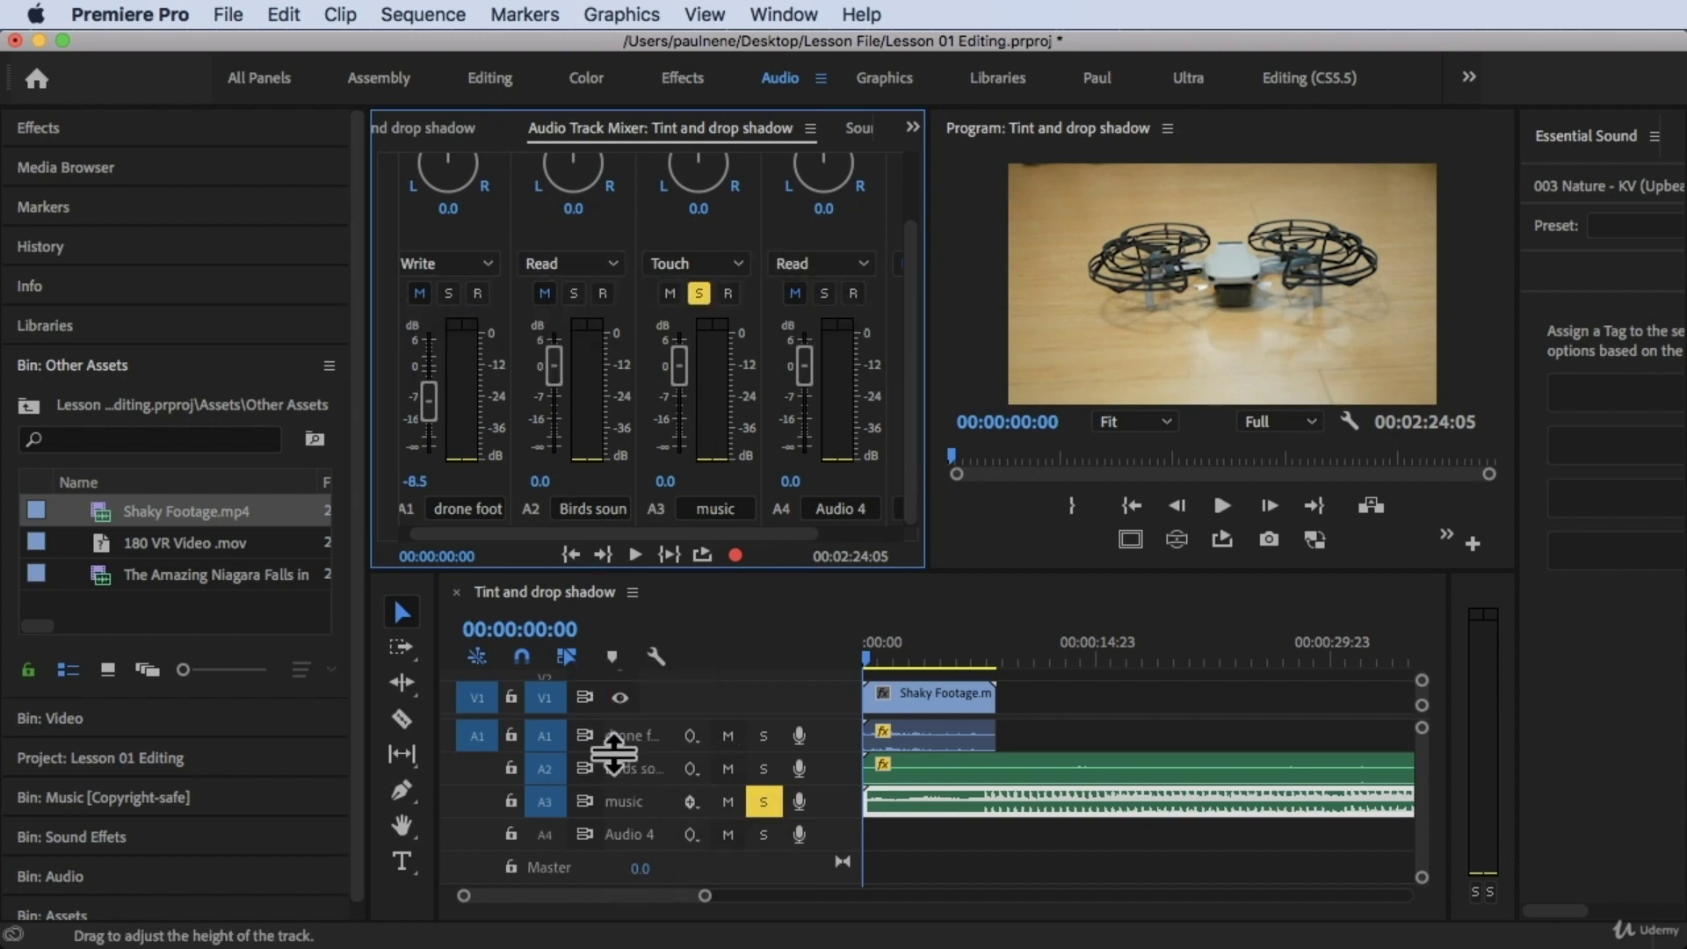
- Record volume automation on the music track over about 16 seconds of playback, lowering its fader and raising it to about 3.3 dB
key("space")
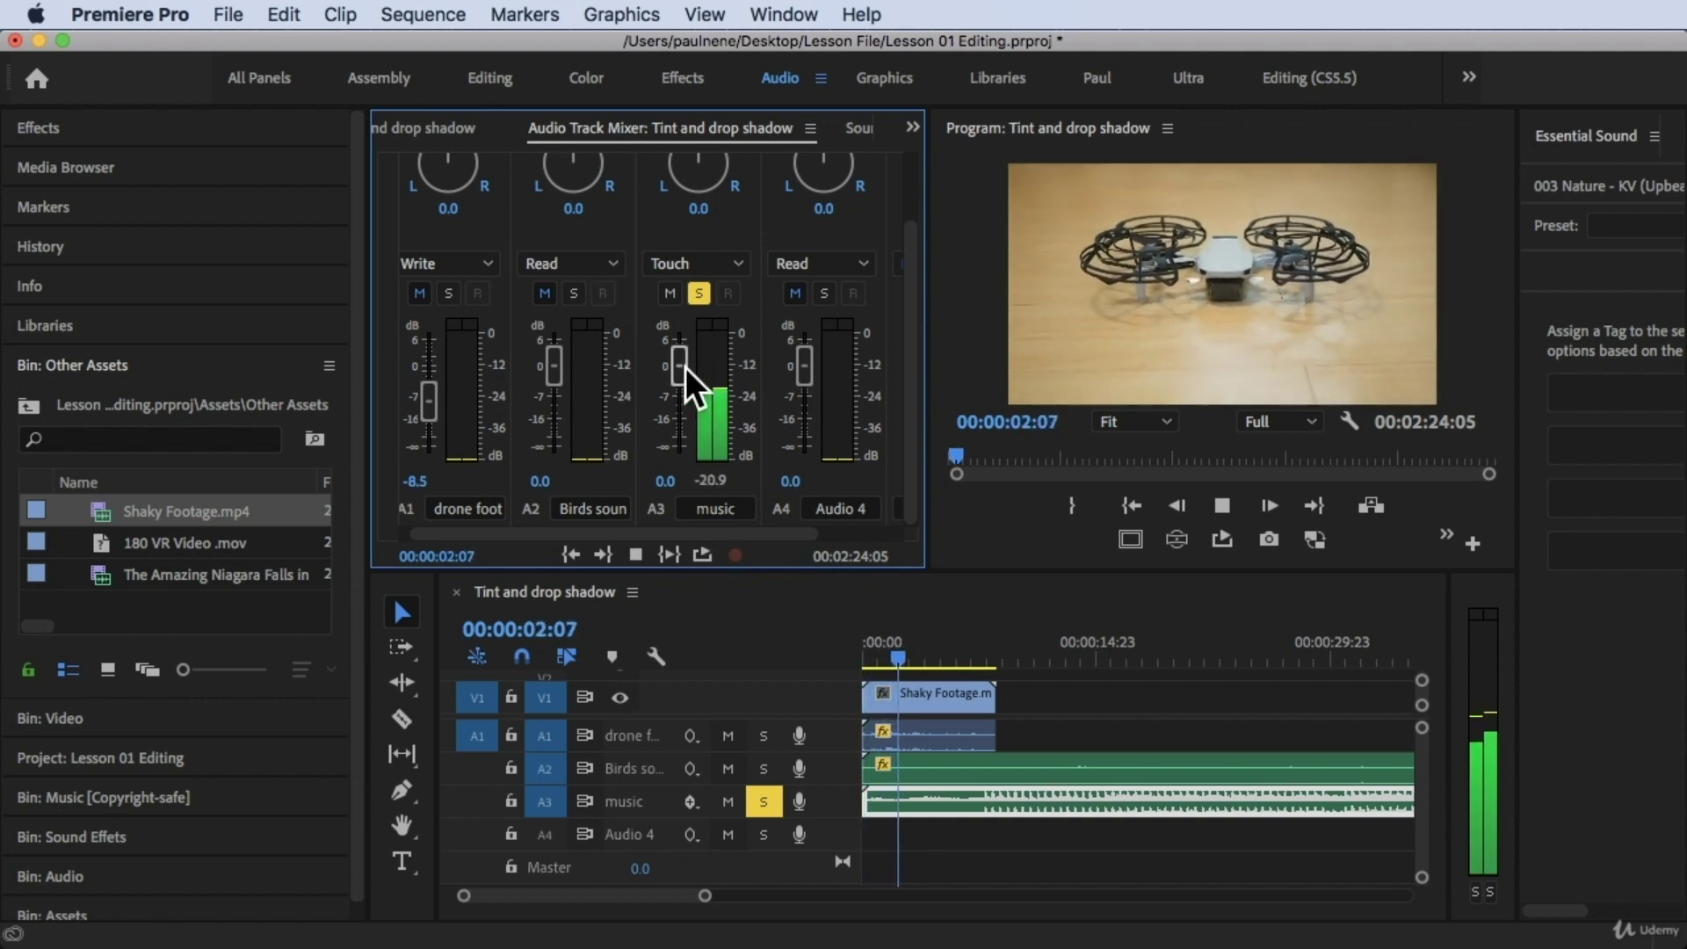
mouse_move(686, 368)
left_mouse_down()
mouse_move(690, 452)
mouse_move(684, 345)
left_mouse_up()
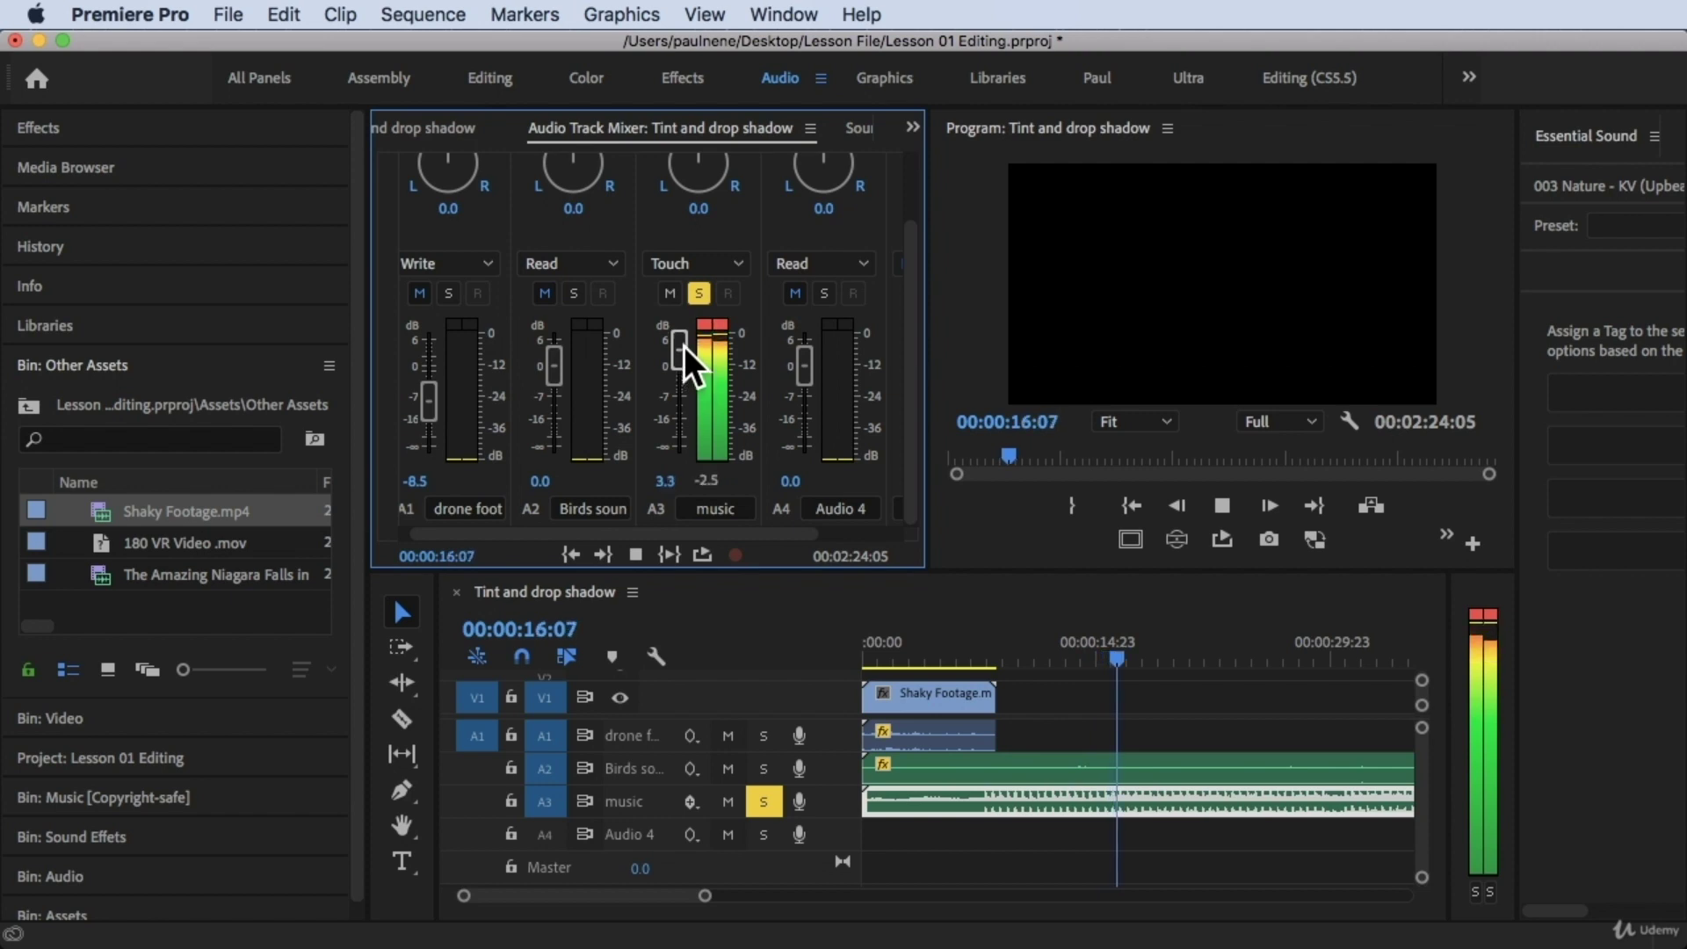
key("space")
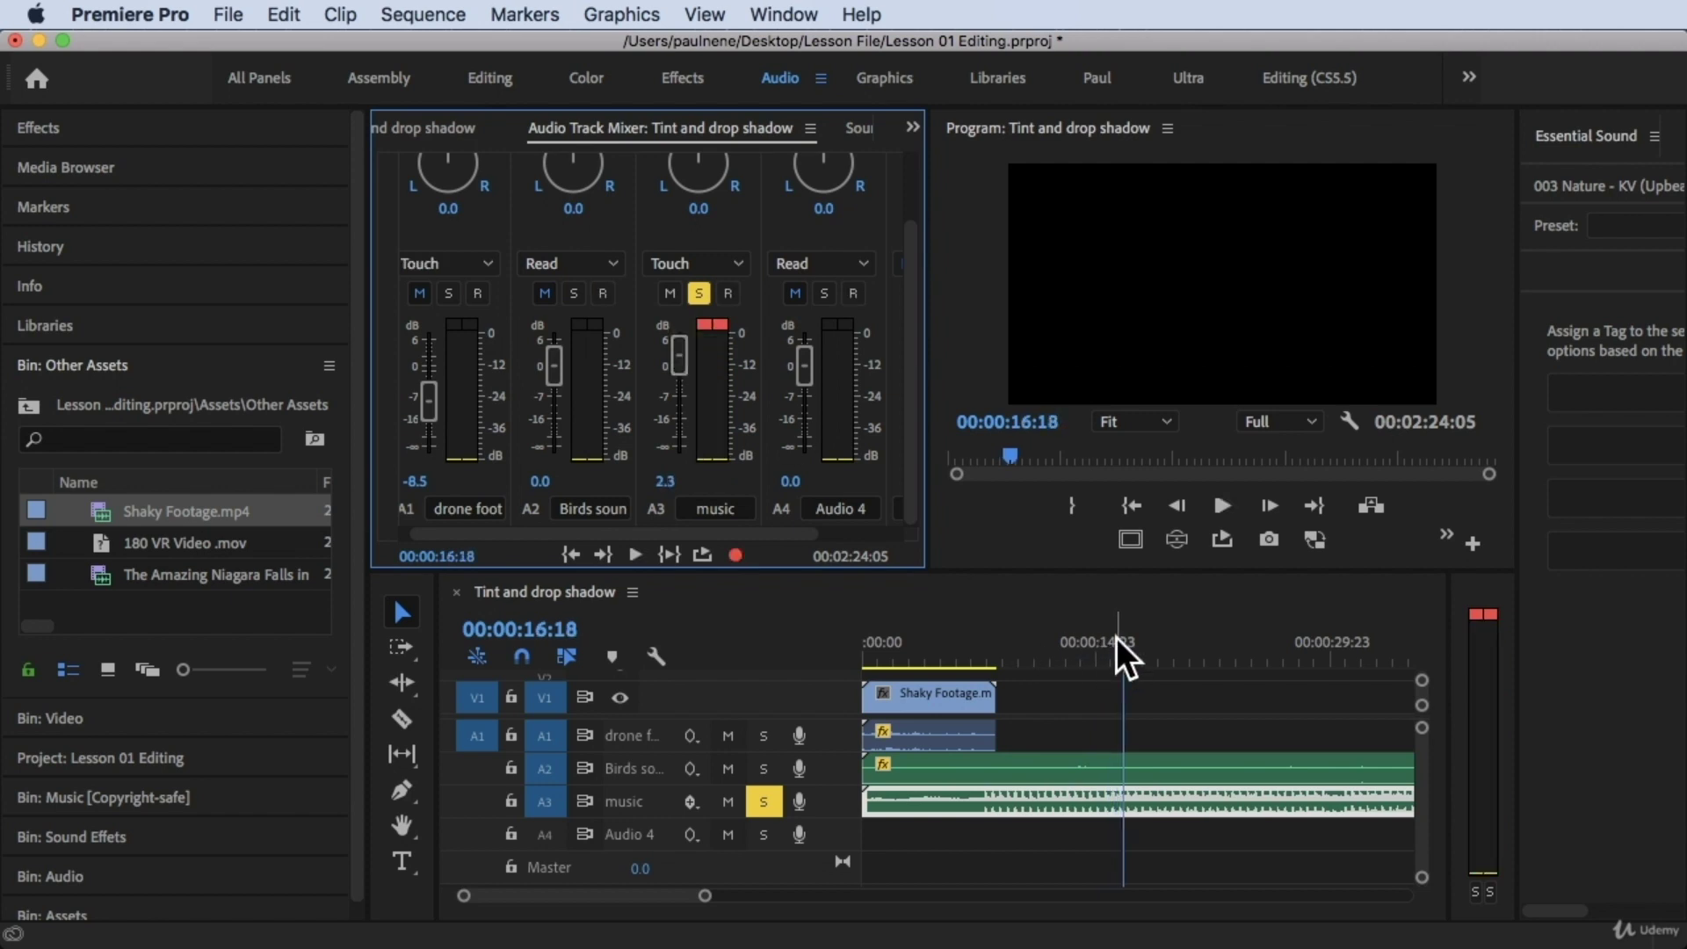
- Replay about the first 17 seconds from the sequence start to watch the music track's recorded fader automation
left_click_drag(1117, 637, 807, 758)
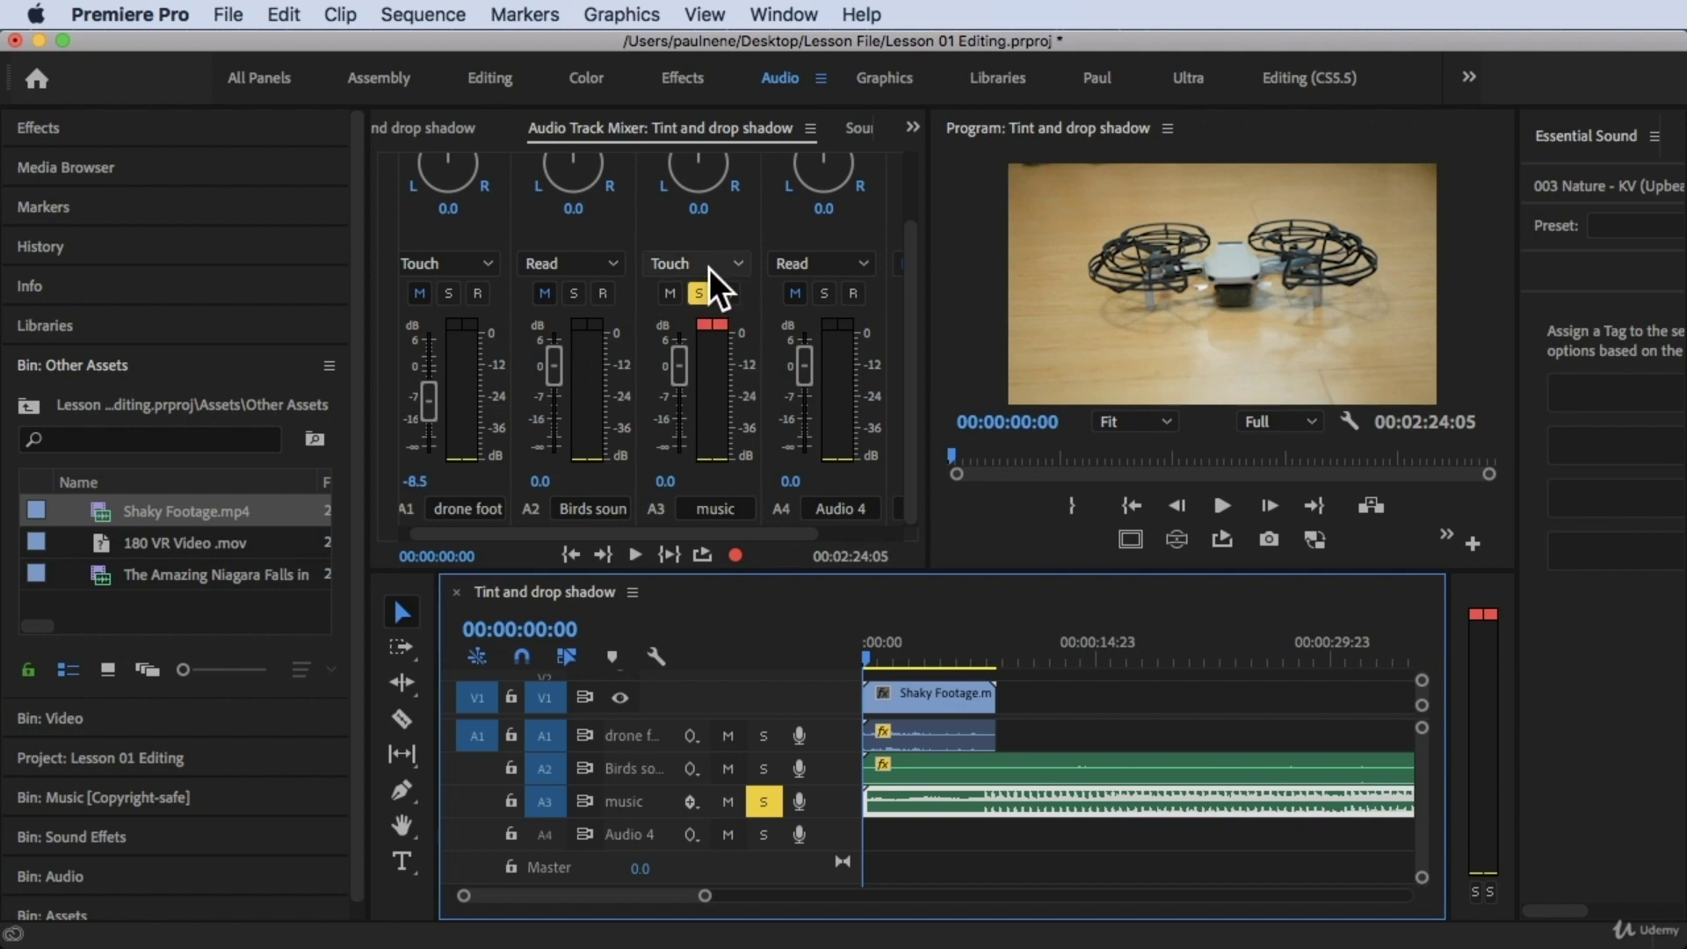
key("space")
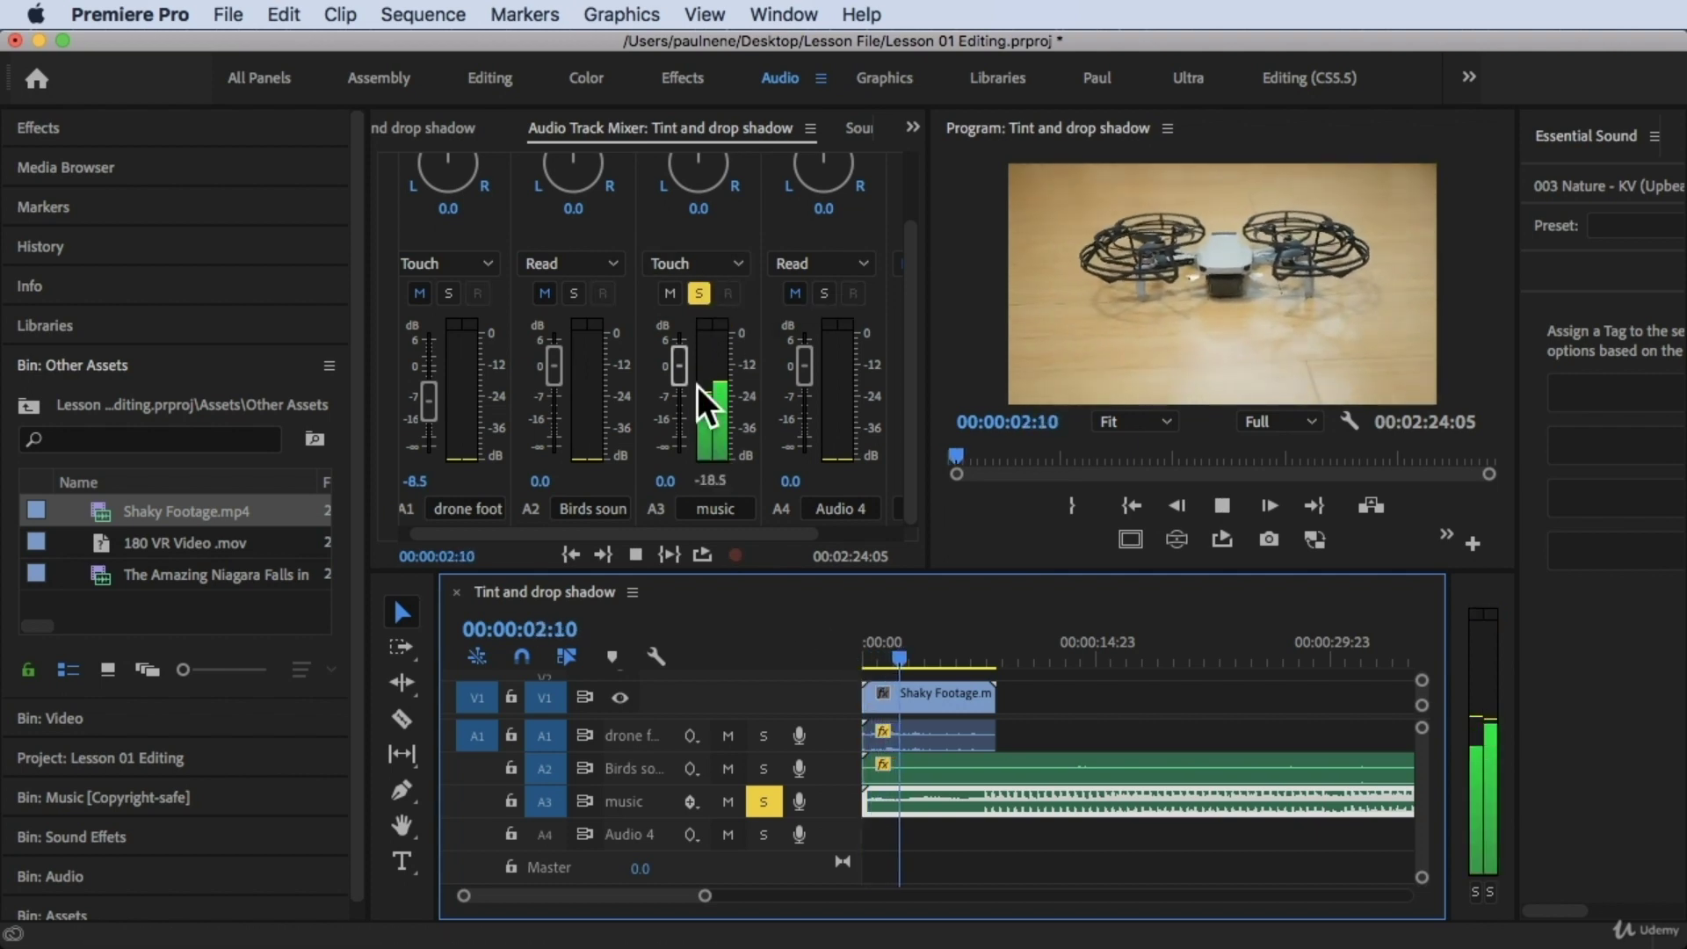
left_click_drag(688, 377, 692, 500)
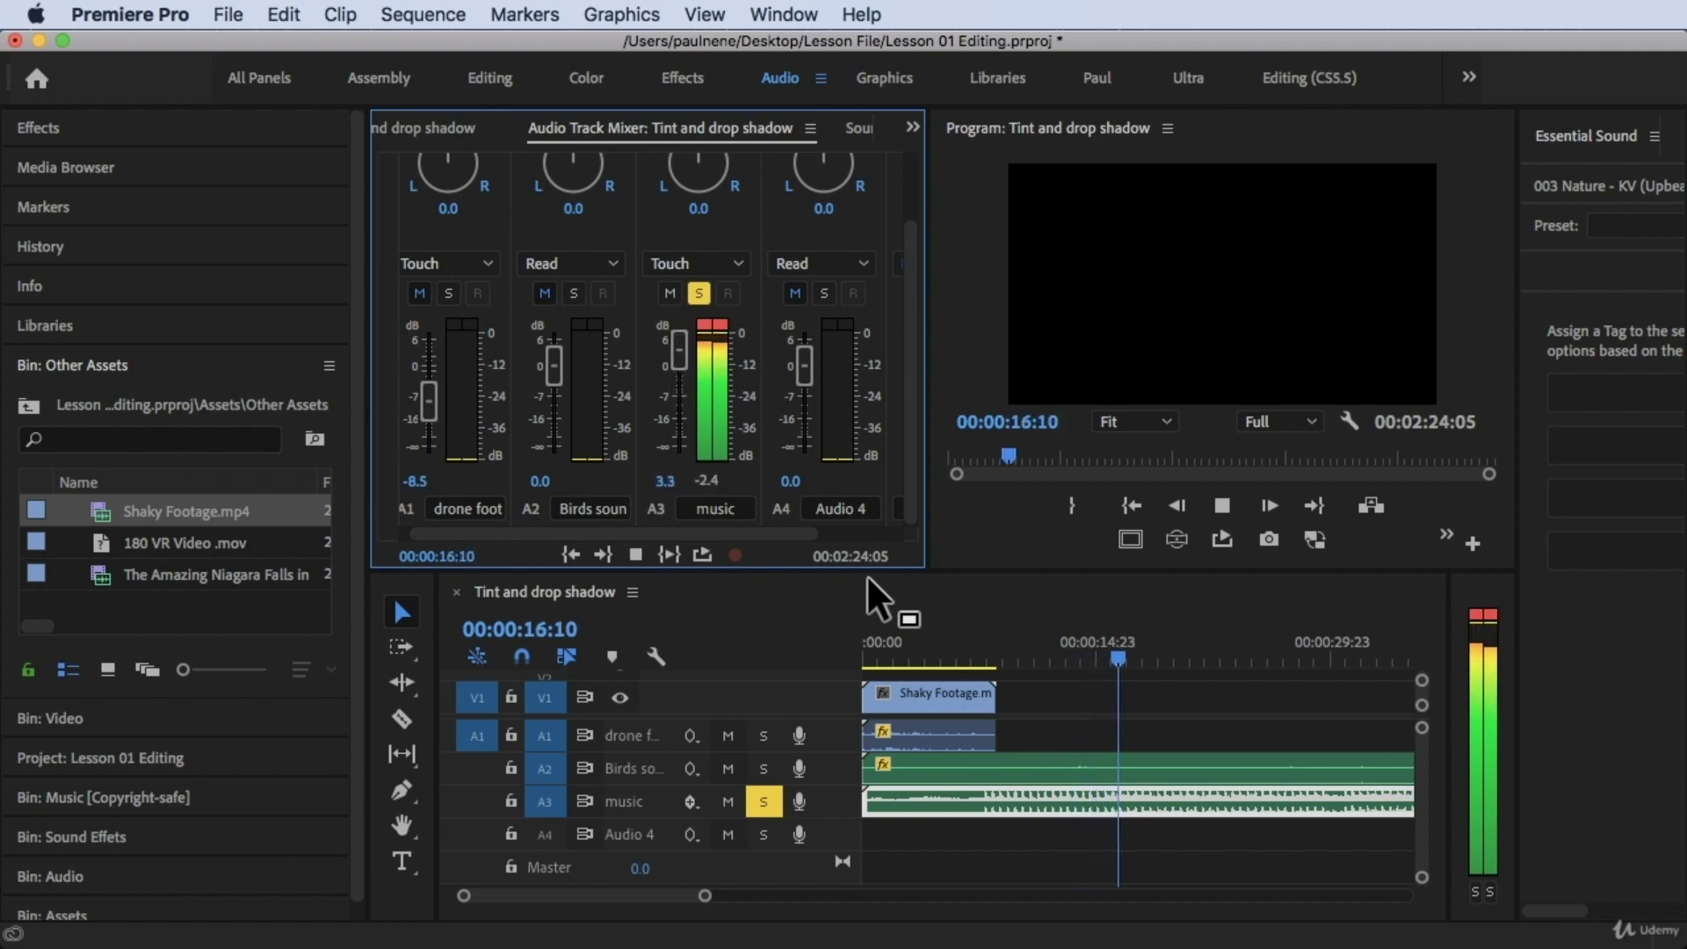
key("space")
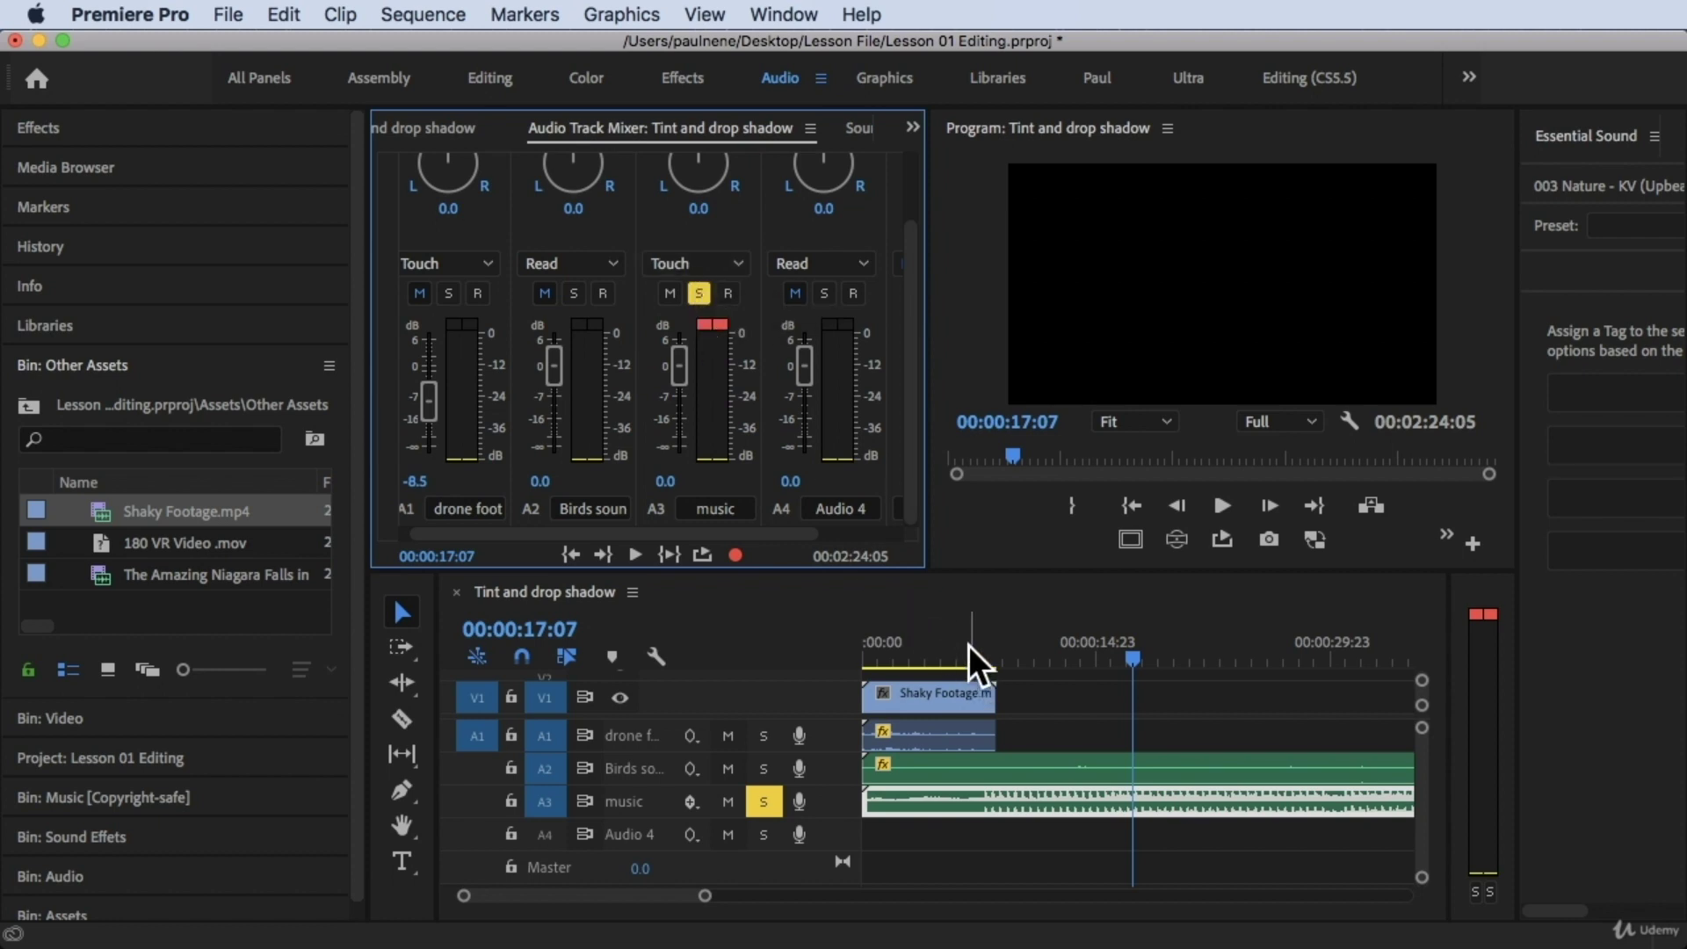
- Move the playhead to about two seconds and expand the music track in the timeline to show its volume keyframes
left_click(898, 646)
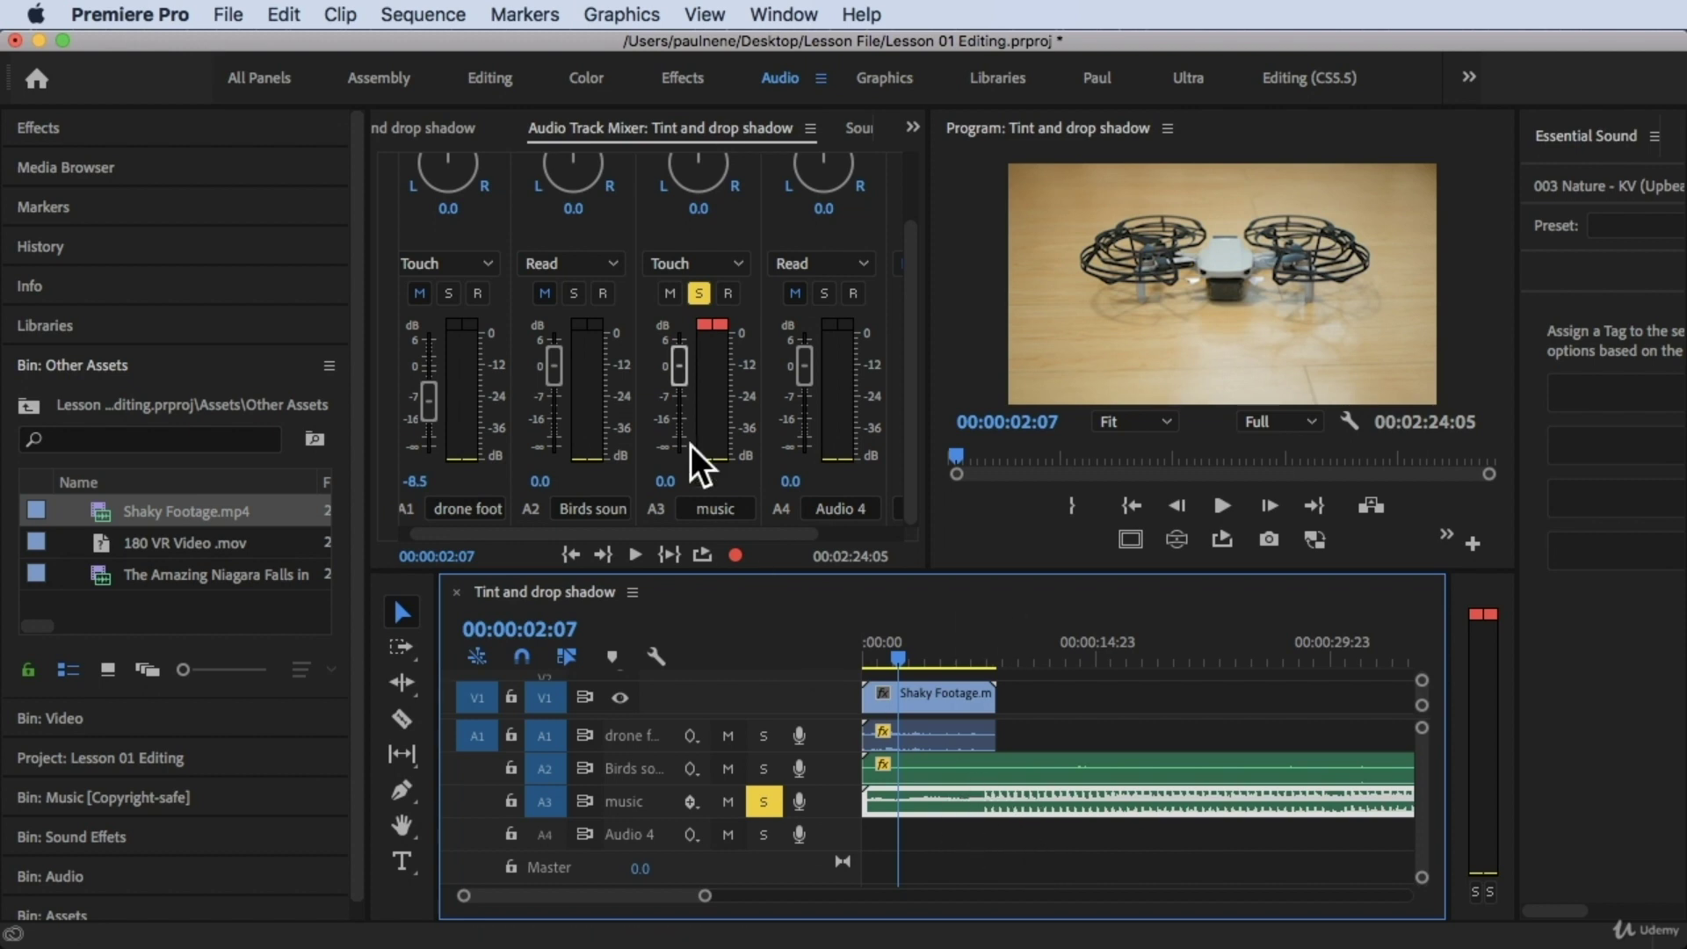
double_click(833, 795)
scroll(916, 840, "down", 2)
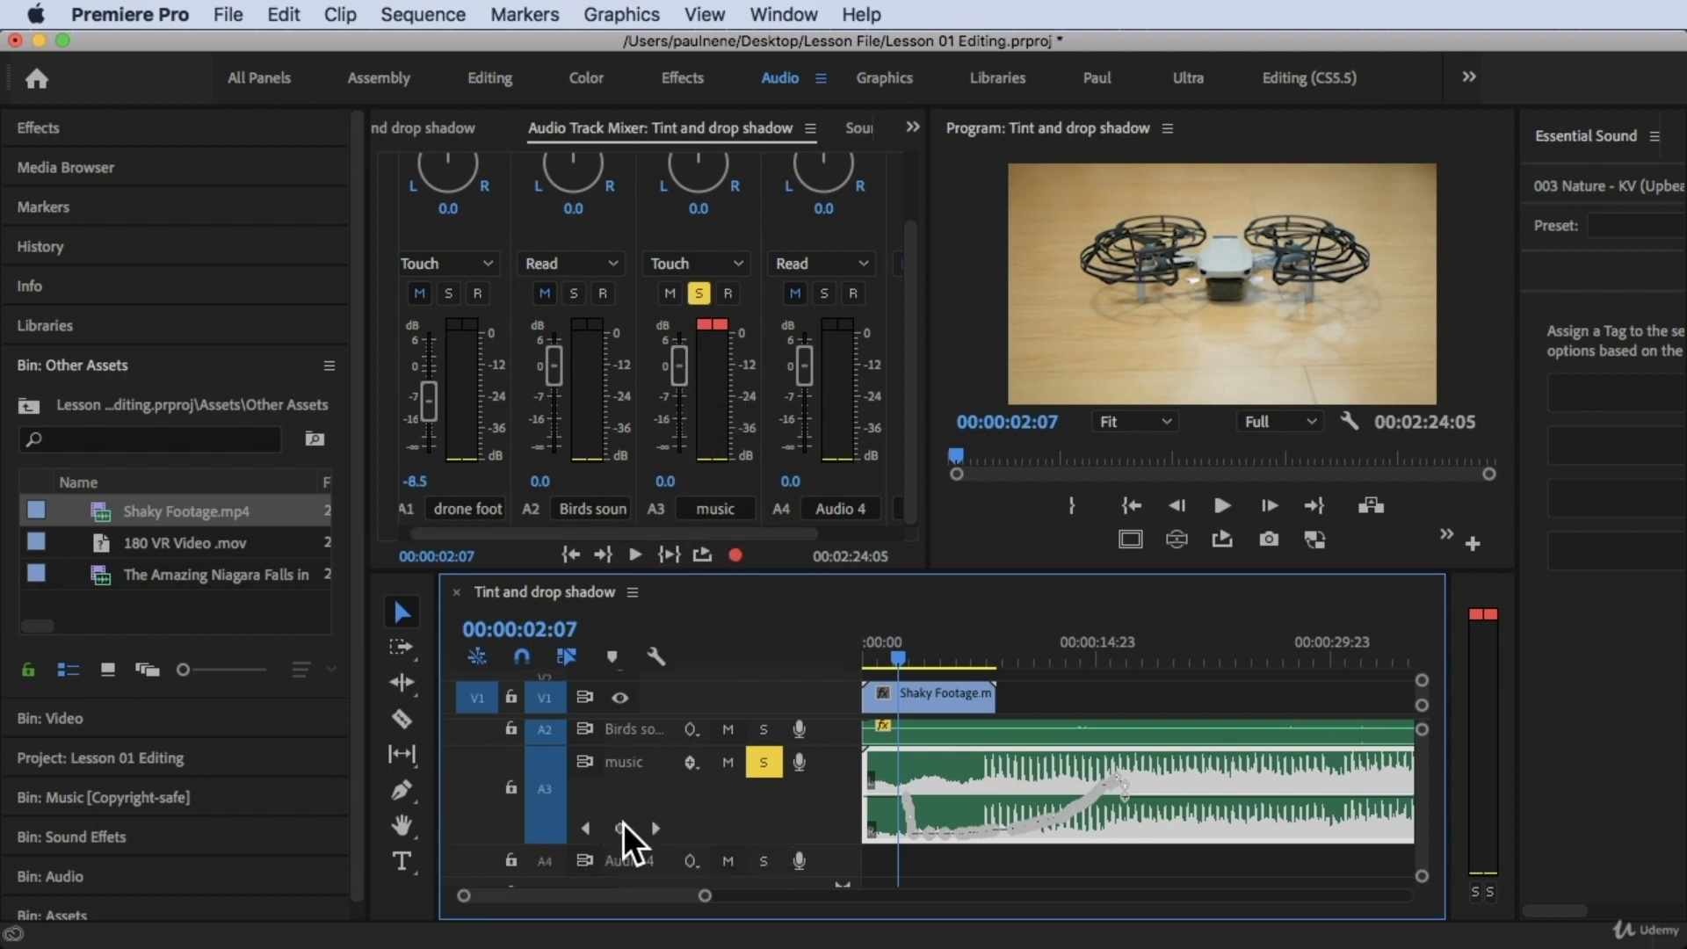
- Set the music track in the timeline to display its Volume track keyframes
left_click(691, 764)
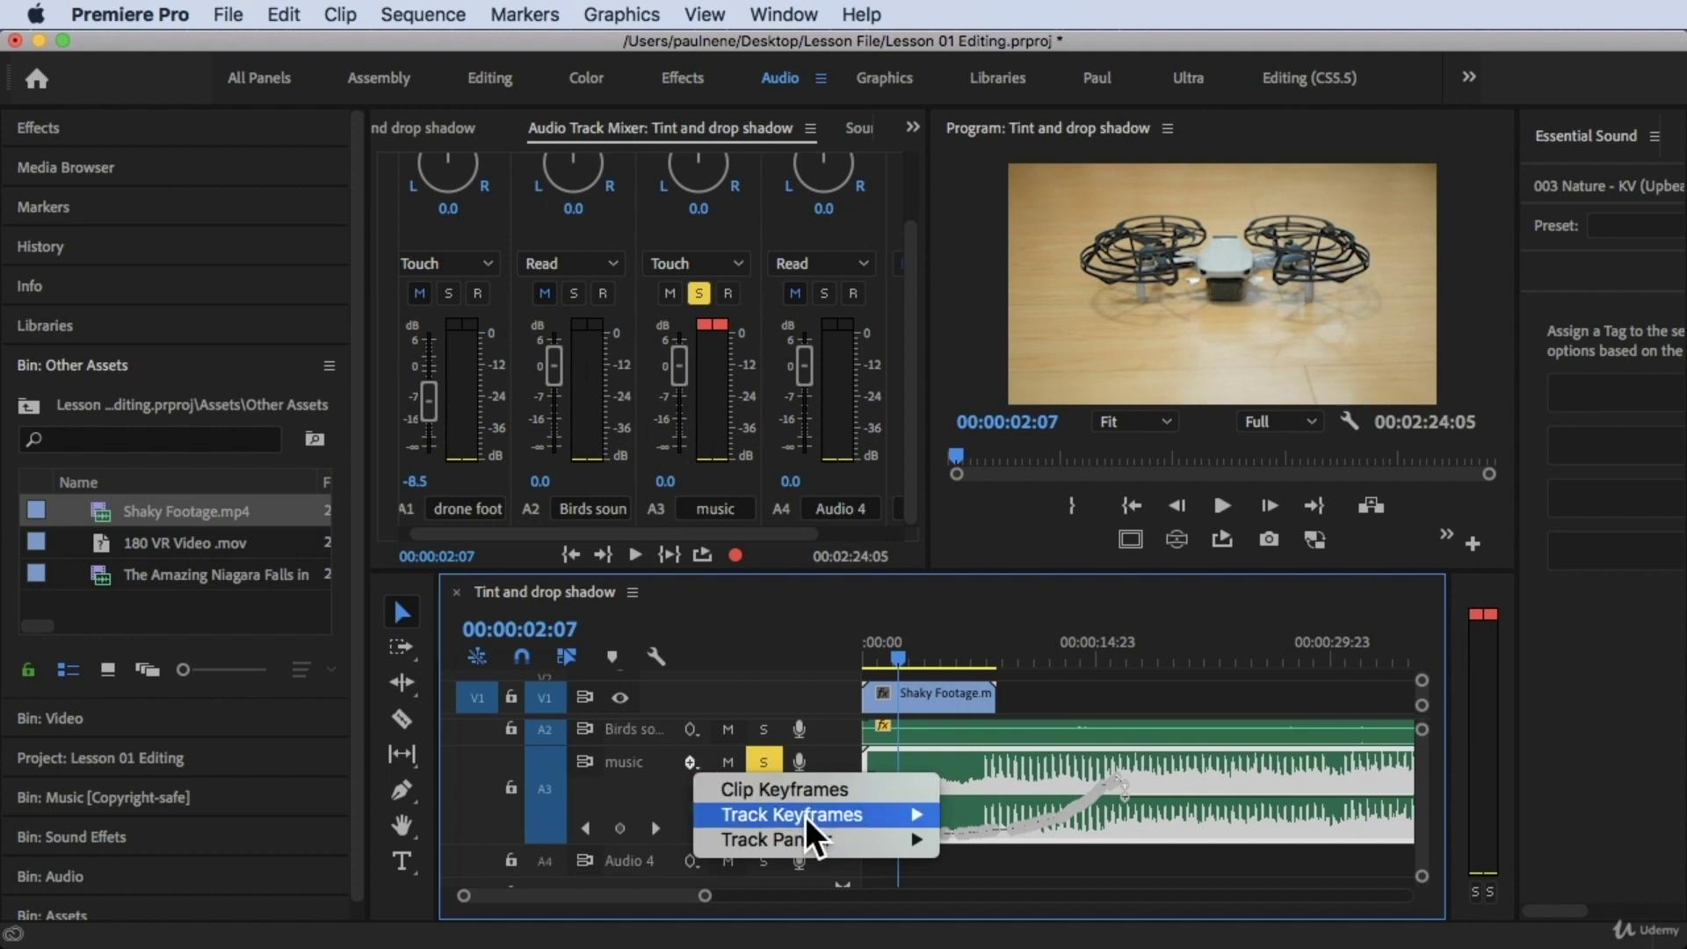
mouse_move(828, 817)
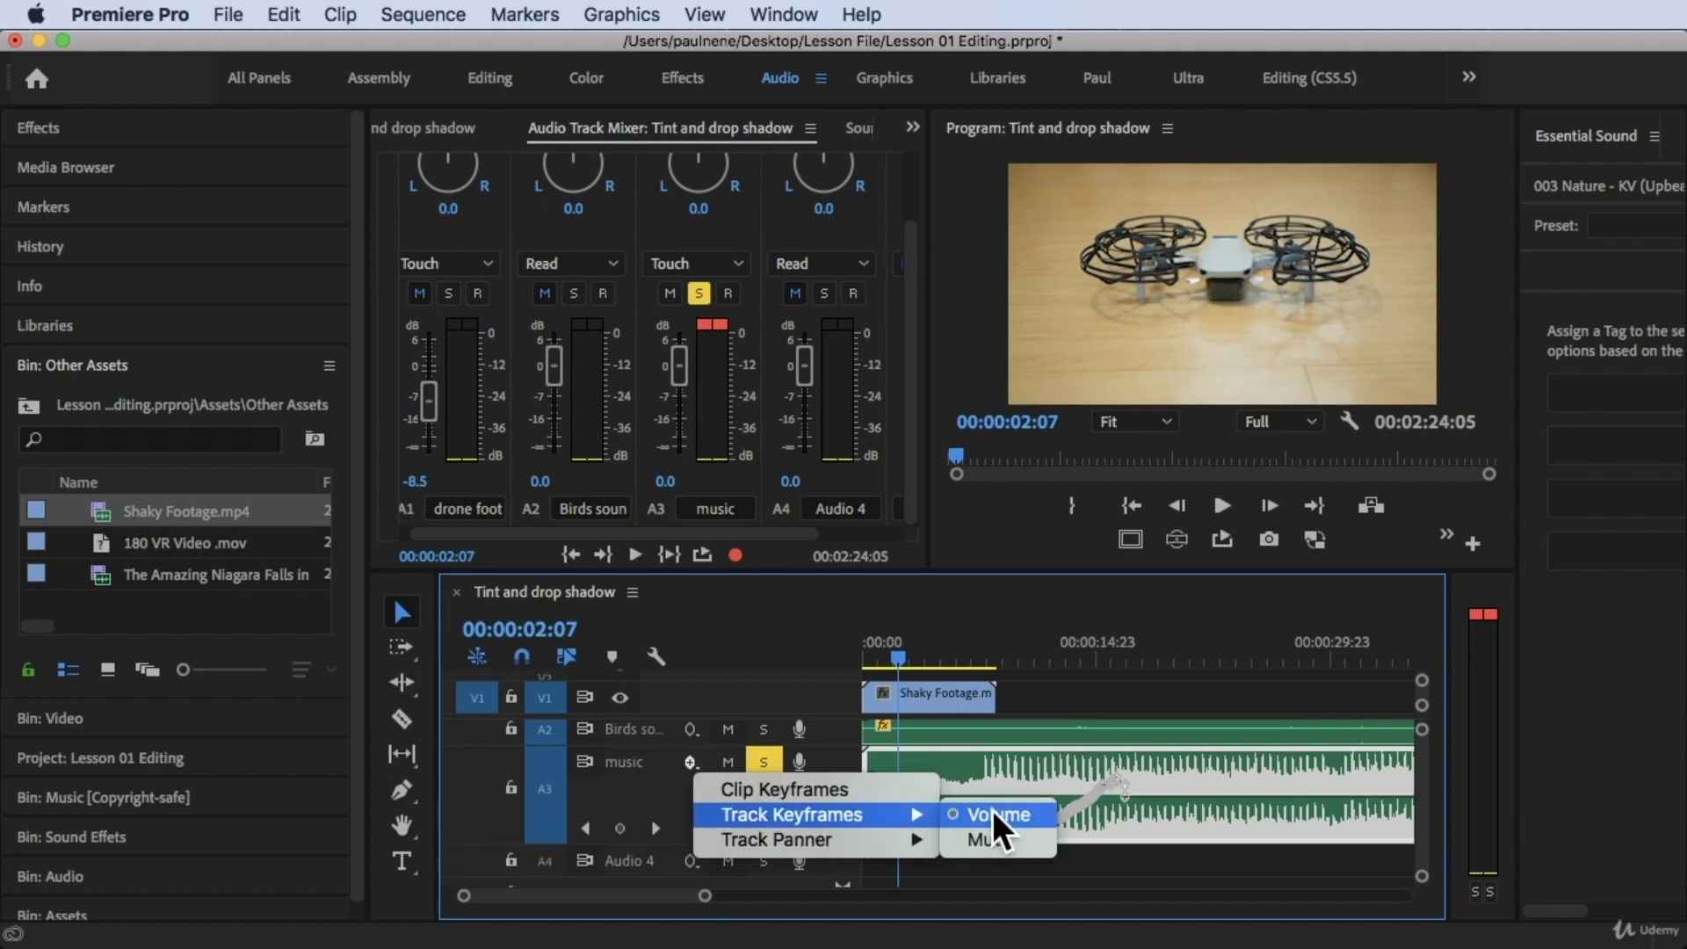
mouse_move(865, 846)
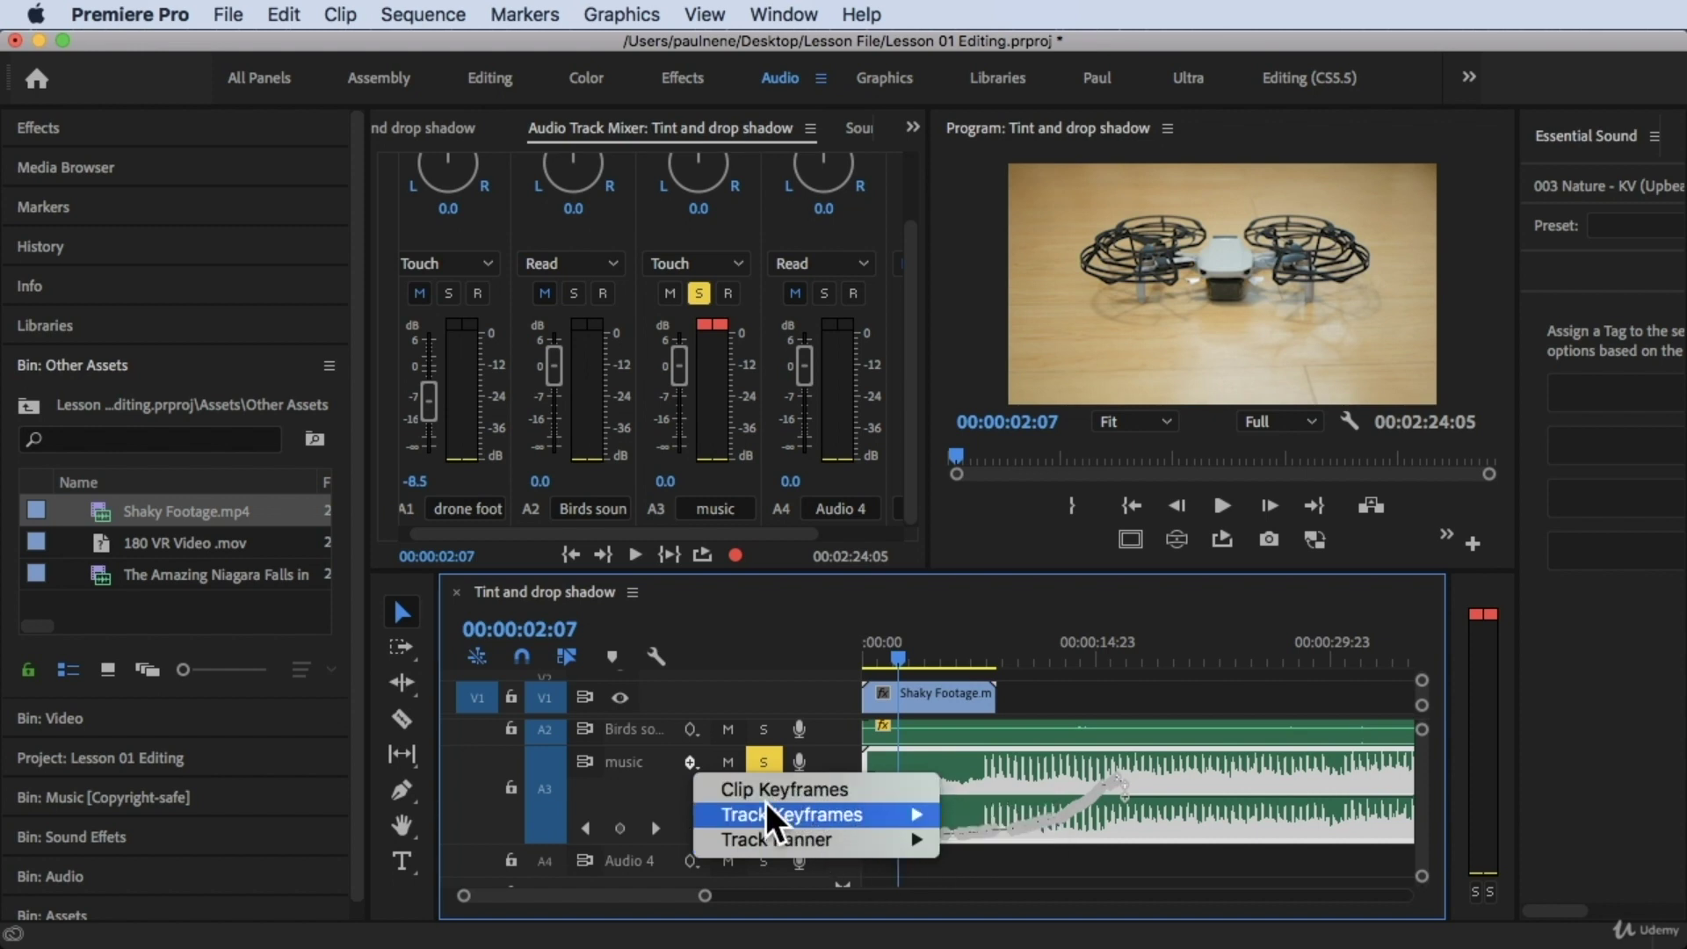
mouse_move(773, 830)
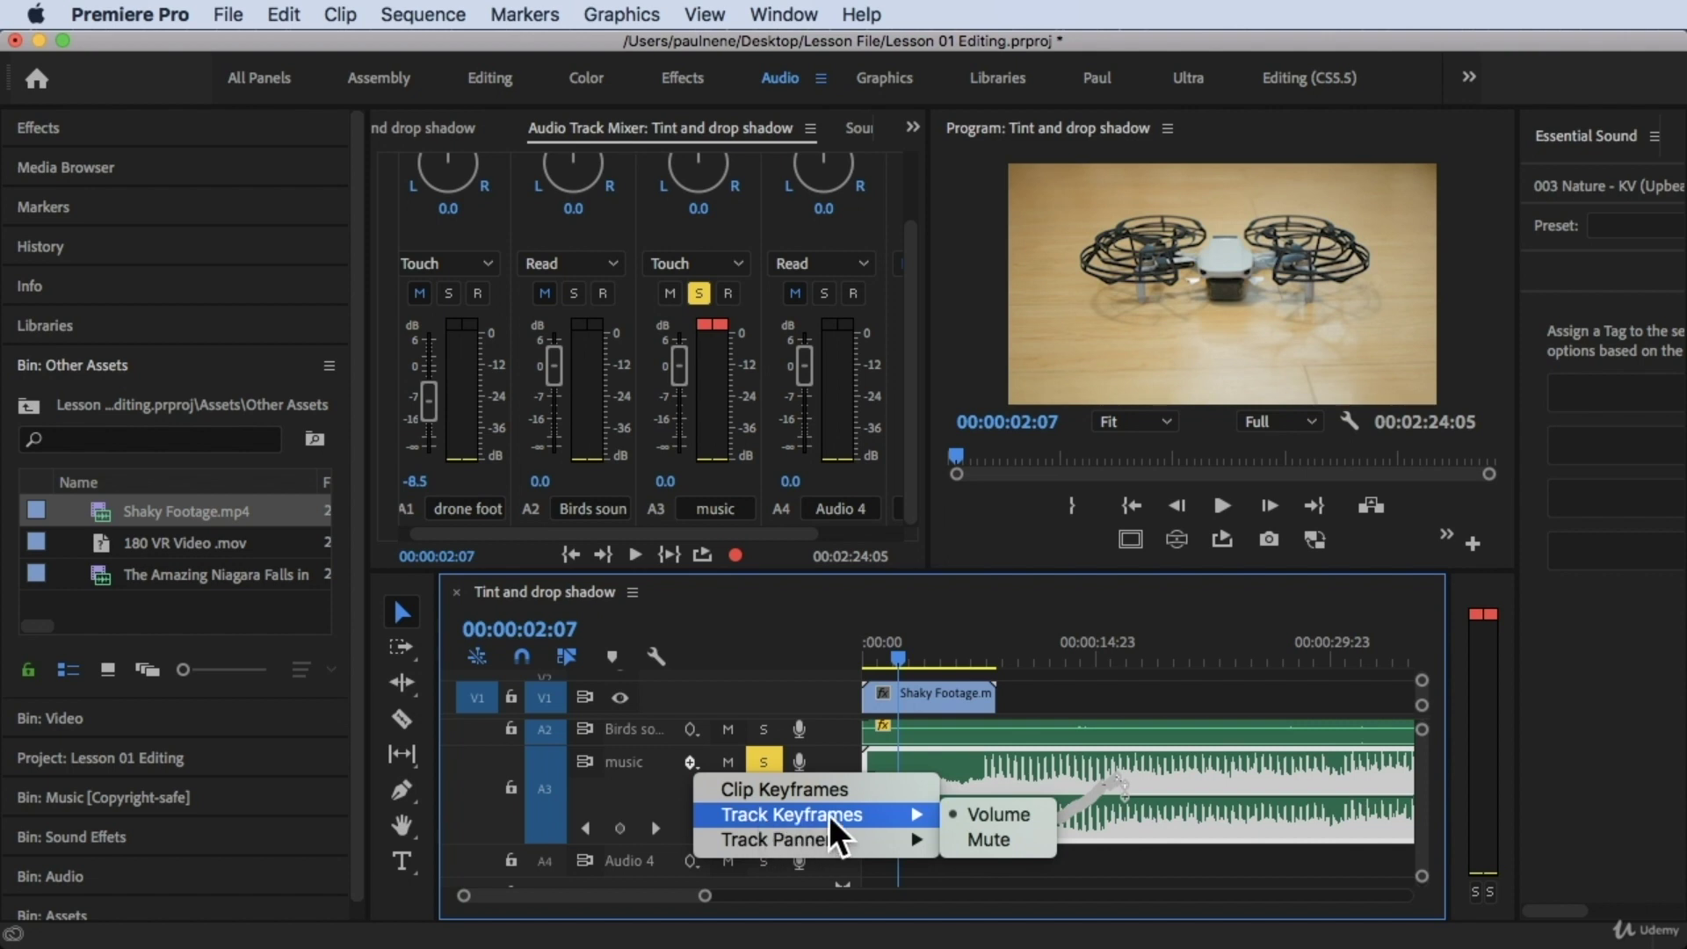
left_click(1003, 816)
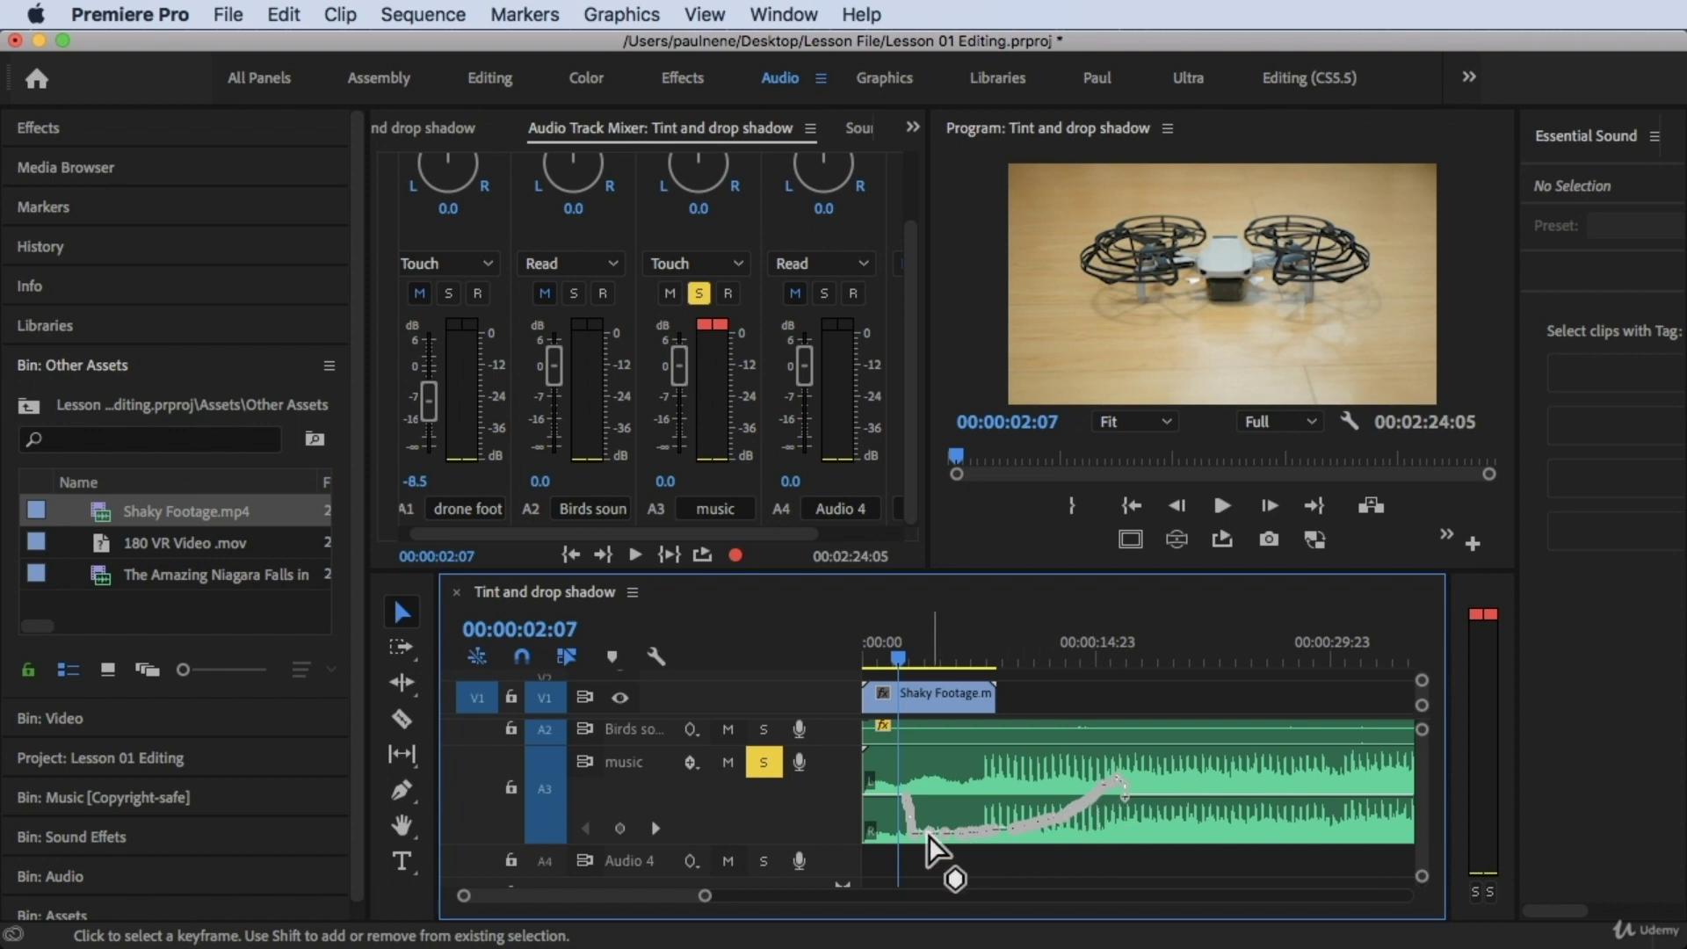
- Replay the soloed music from about 1.5 to 16 seconds to follow its fader automation against the volume keyframes
left_click(922, 695)
left_click(890, 653)
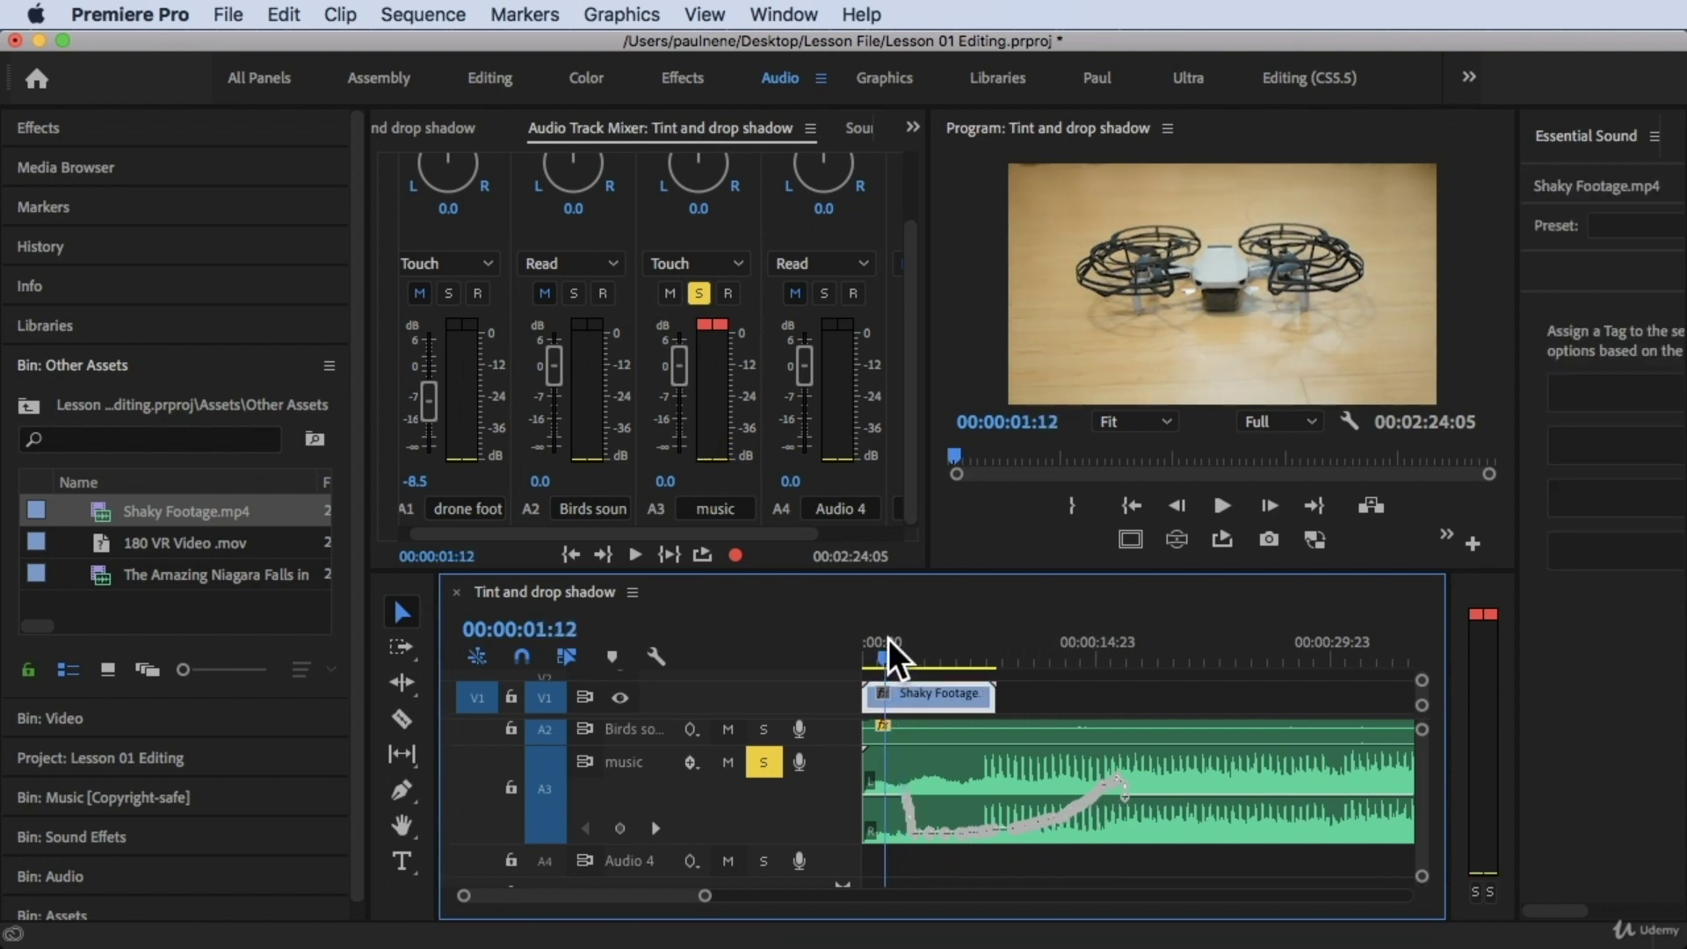
key("space")
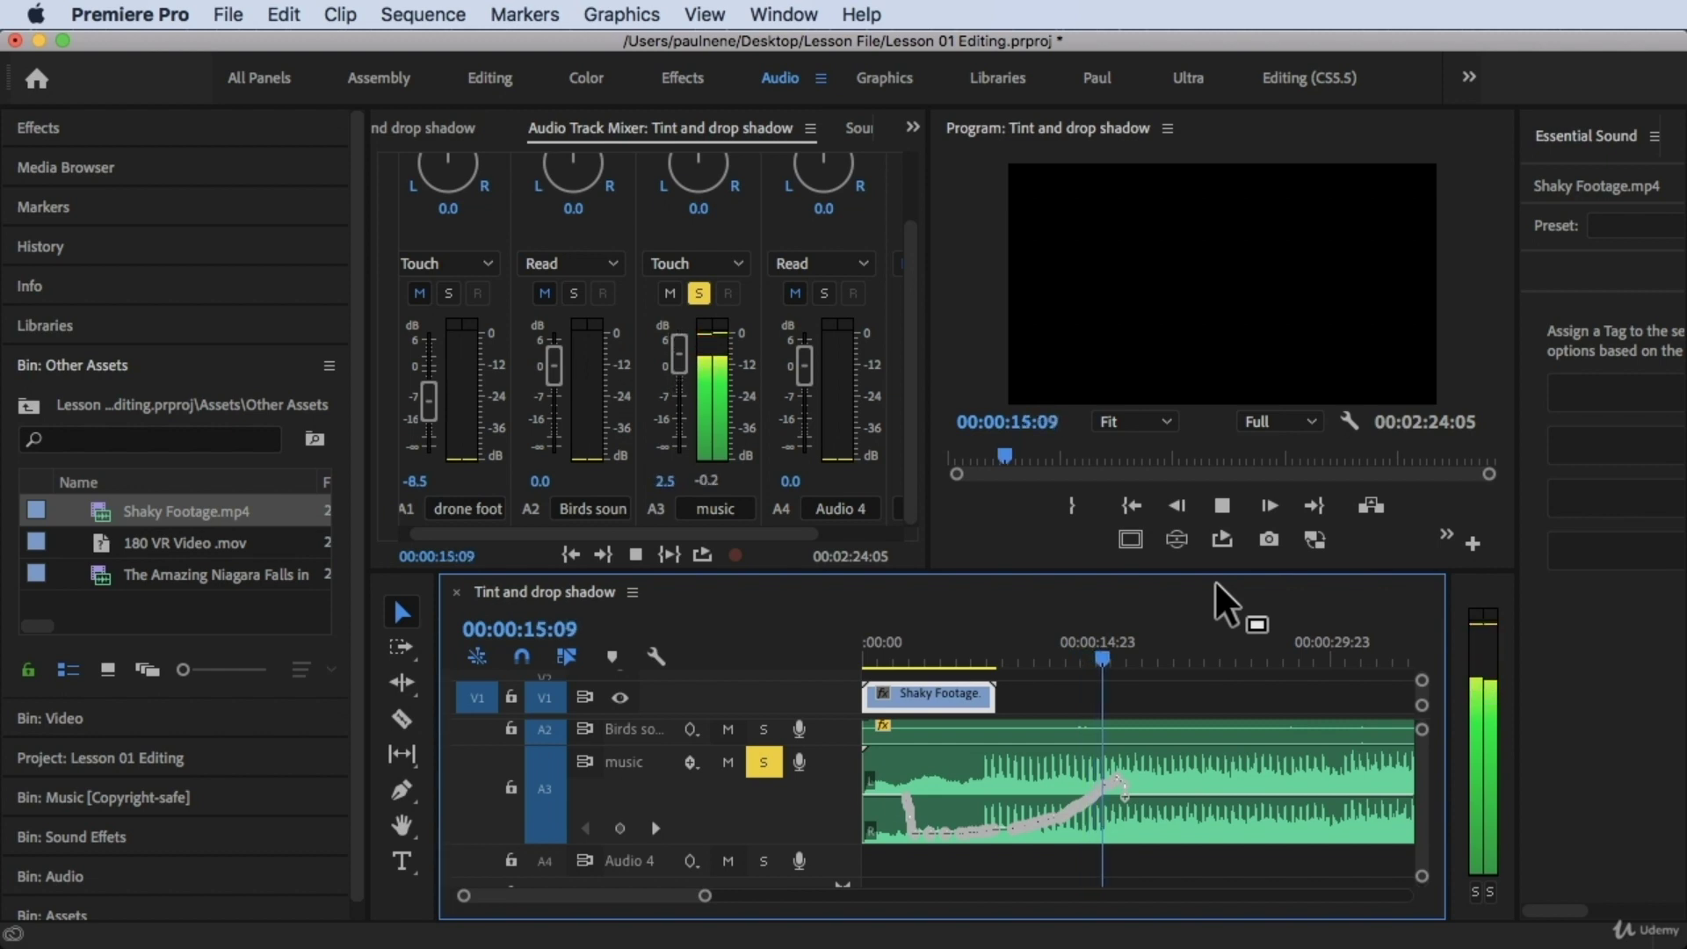
key("space")
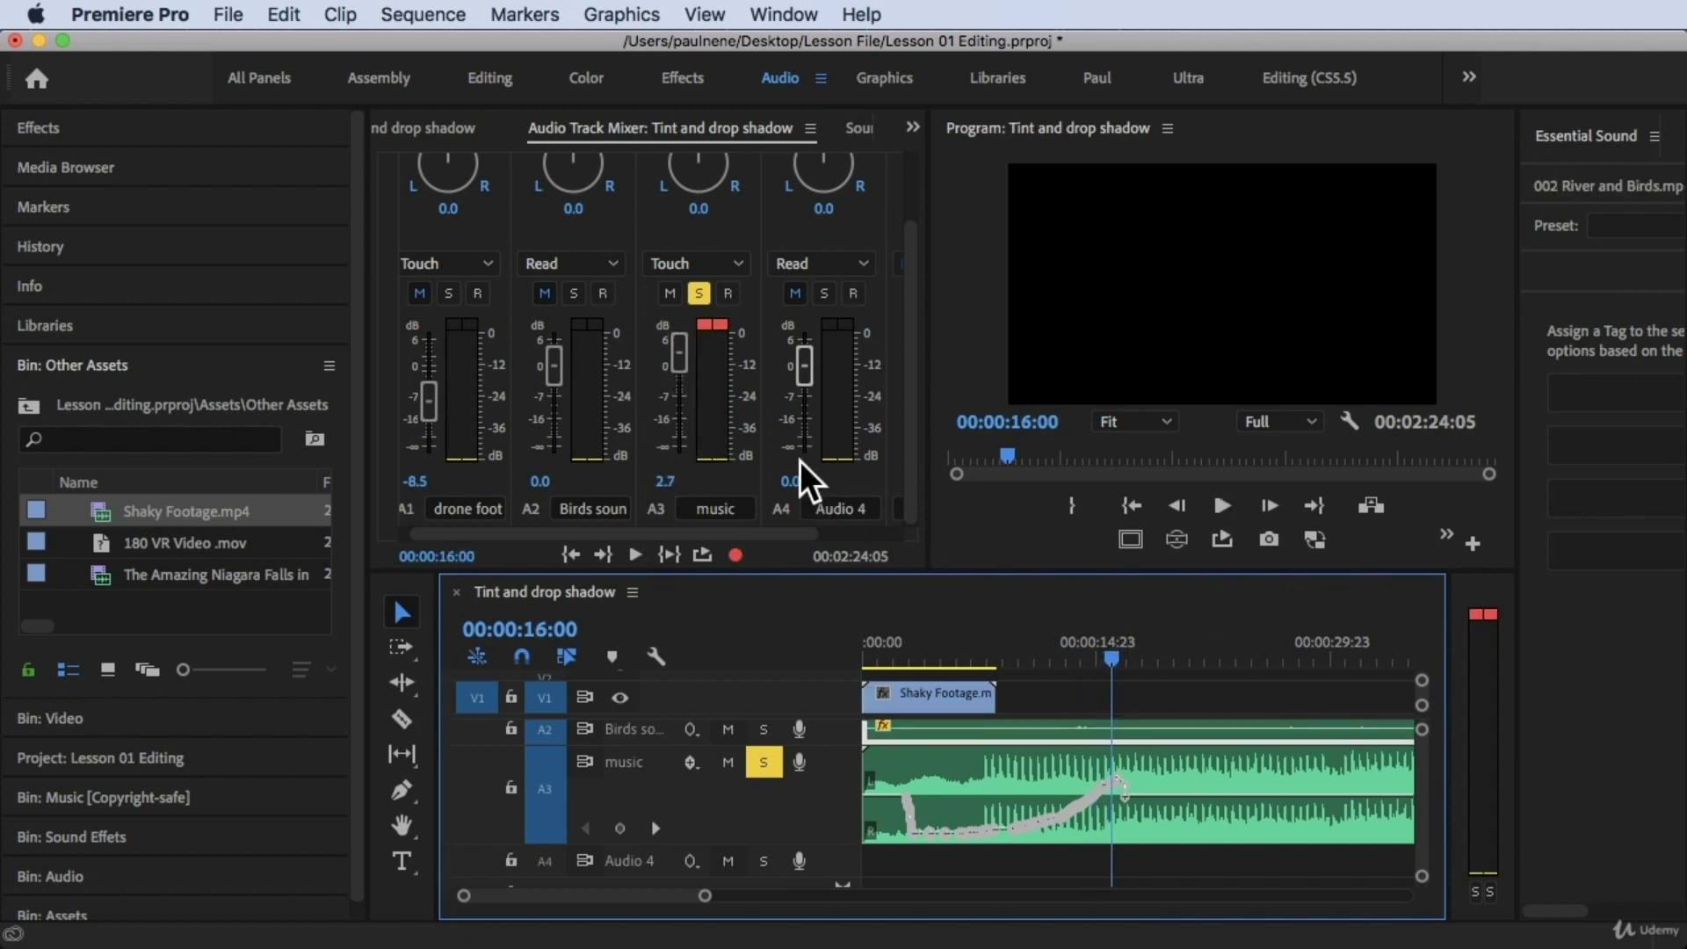
- Collapse the music track in the timeline and solo the Birds sound track instead of music
left_click(690, 265)
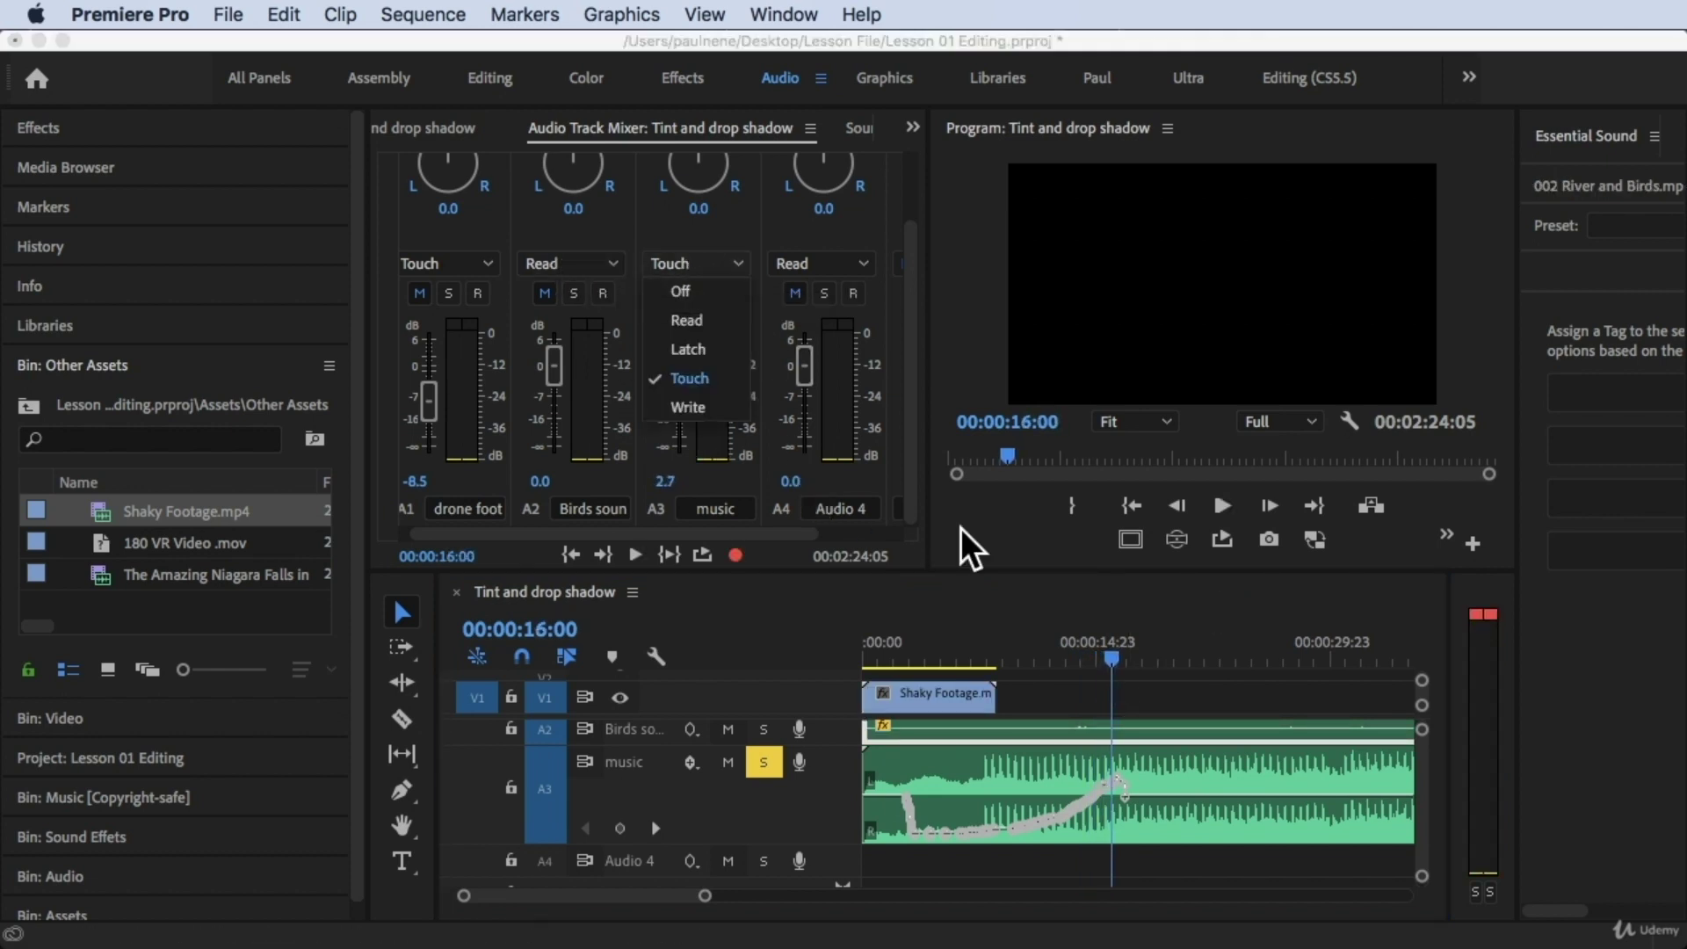
left_click(844, 818)
double_click(840, 808)
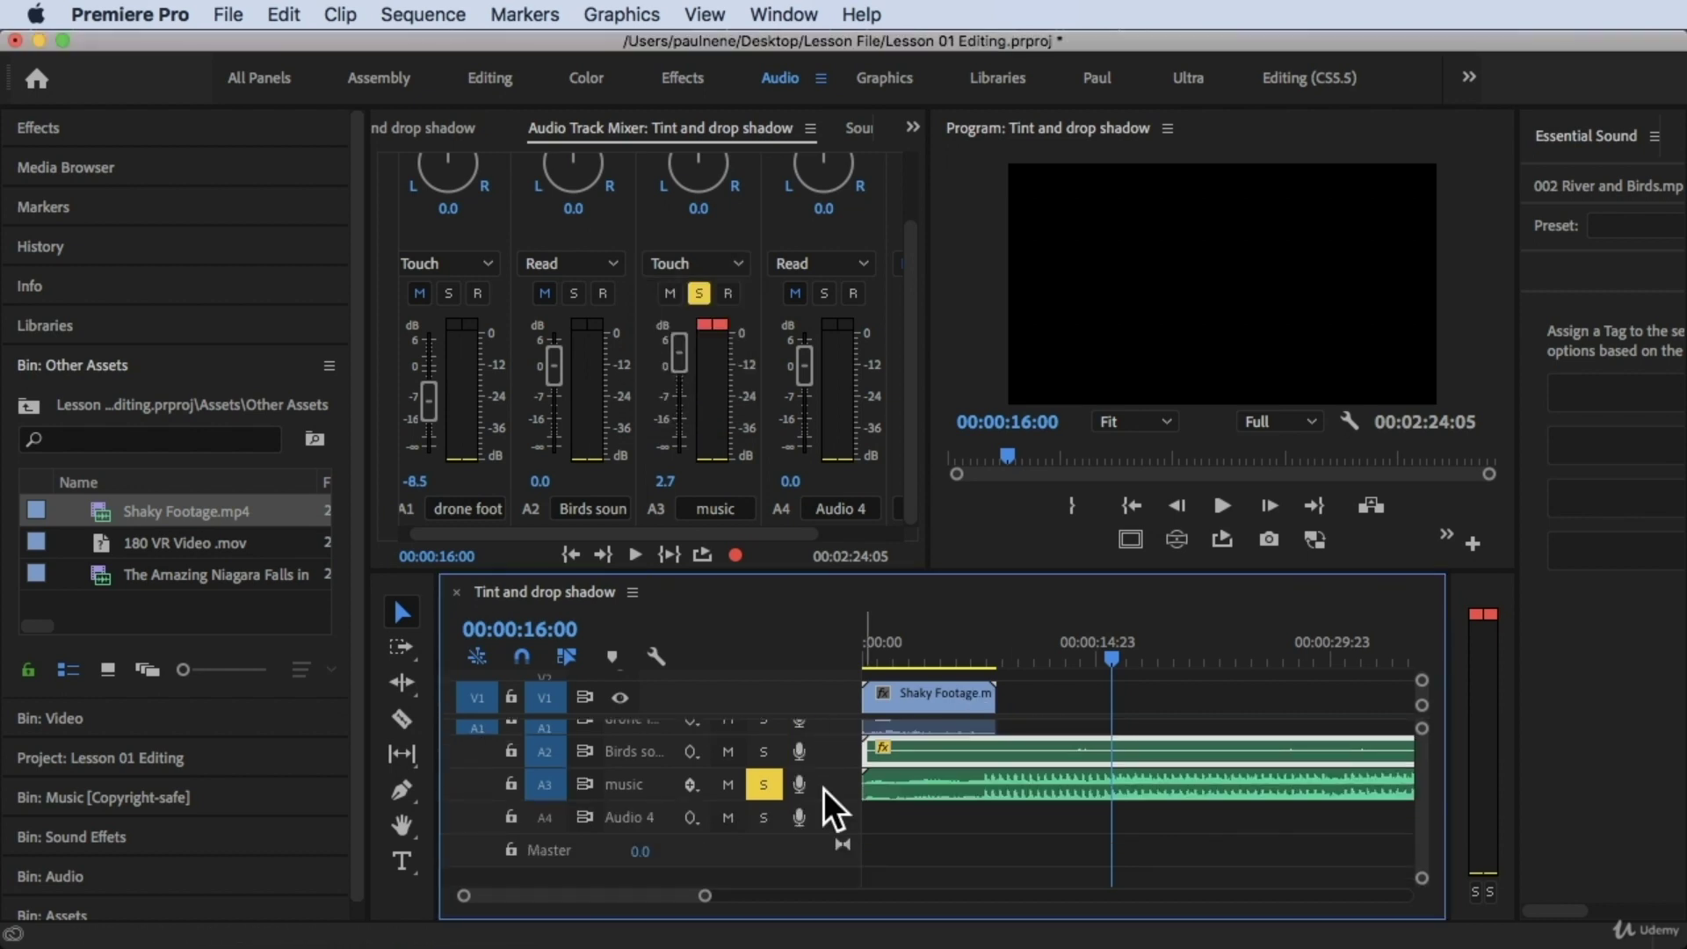
scroll(835, 780, "up", 1)
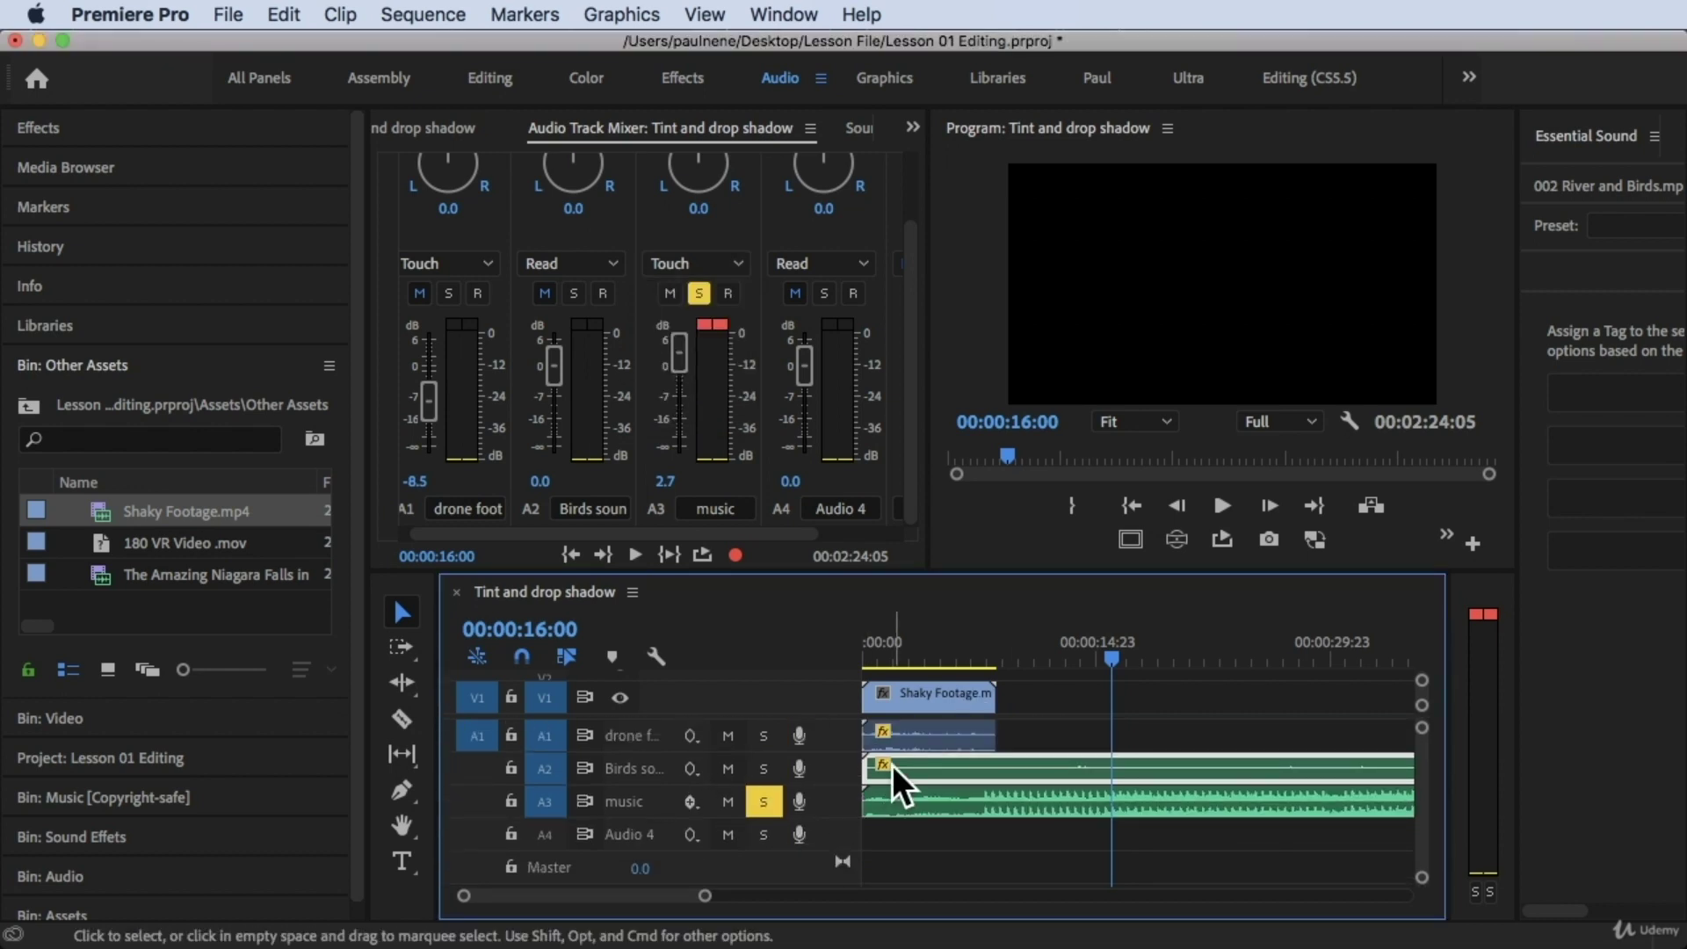
left_click(766, 768)
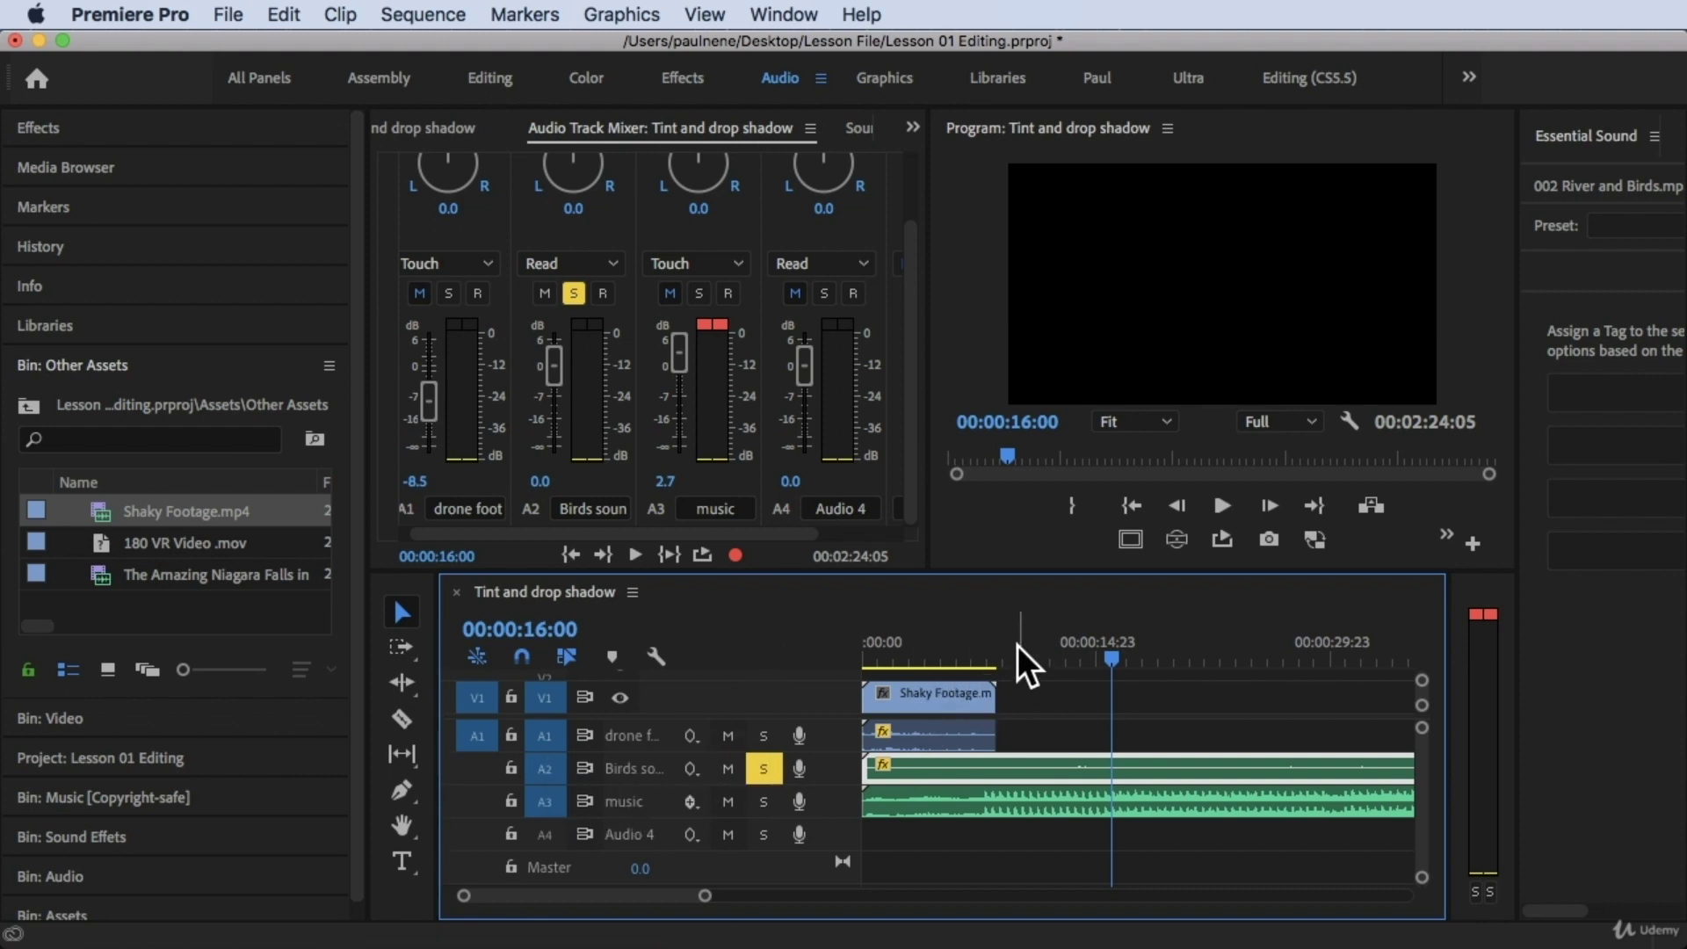
- Play the soloed Birds sound track from near the sequence start to about nine seconds, keeping its automation mode on Read
left_click_drag(1017, 645, 892, 641)
key("space")
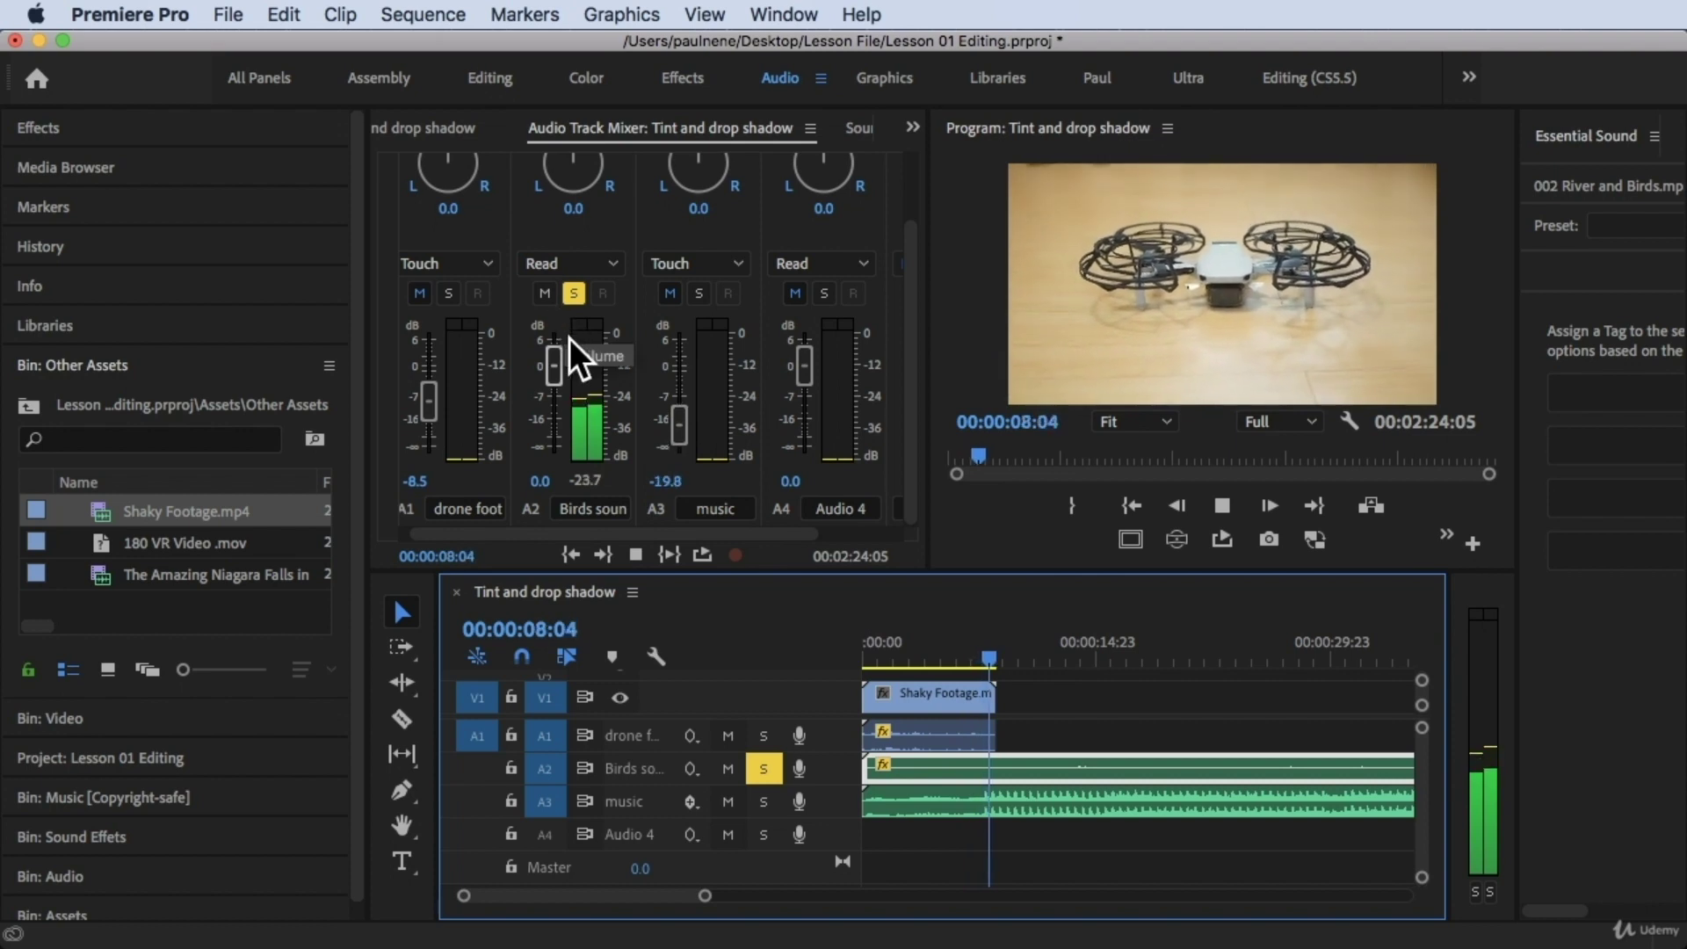
left_click(569, 259)
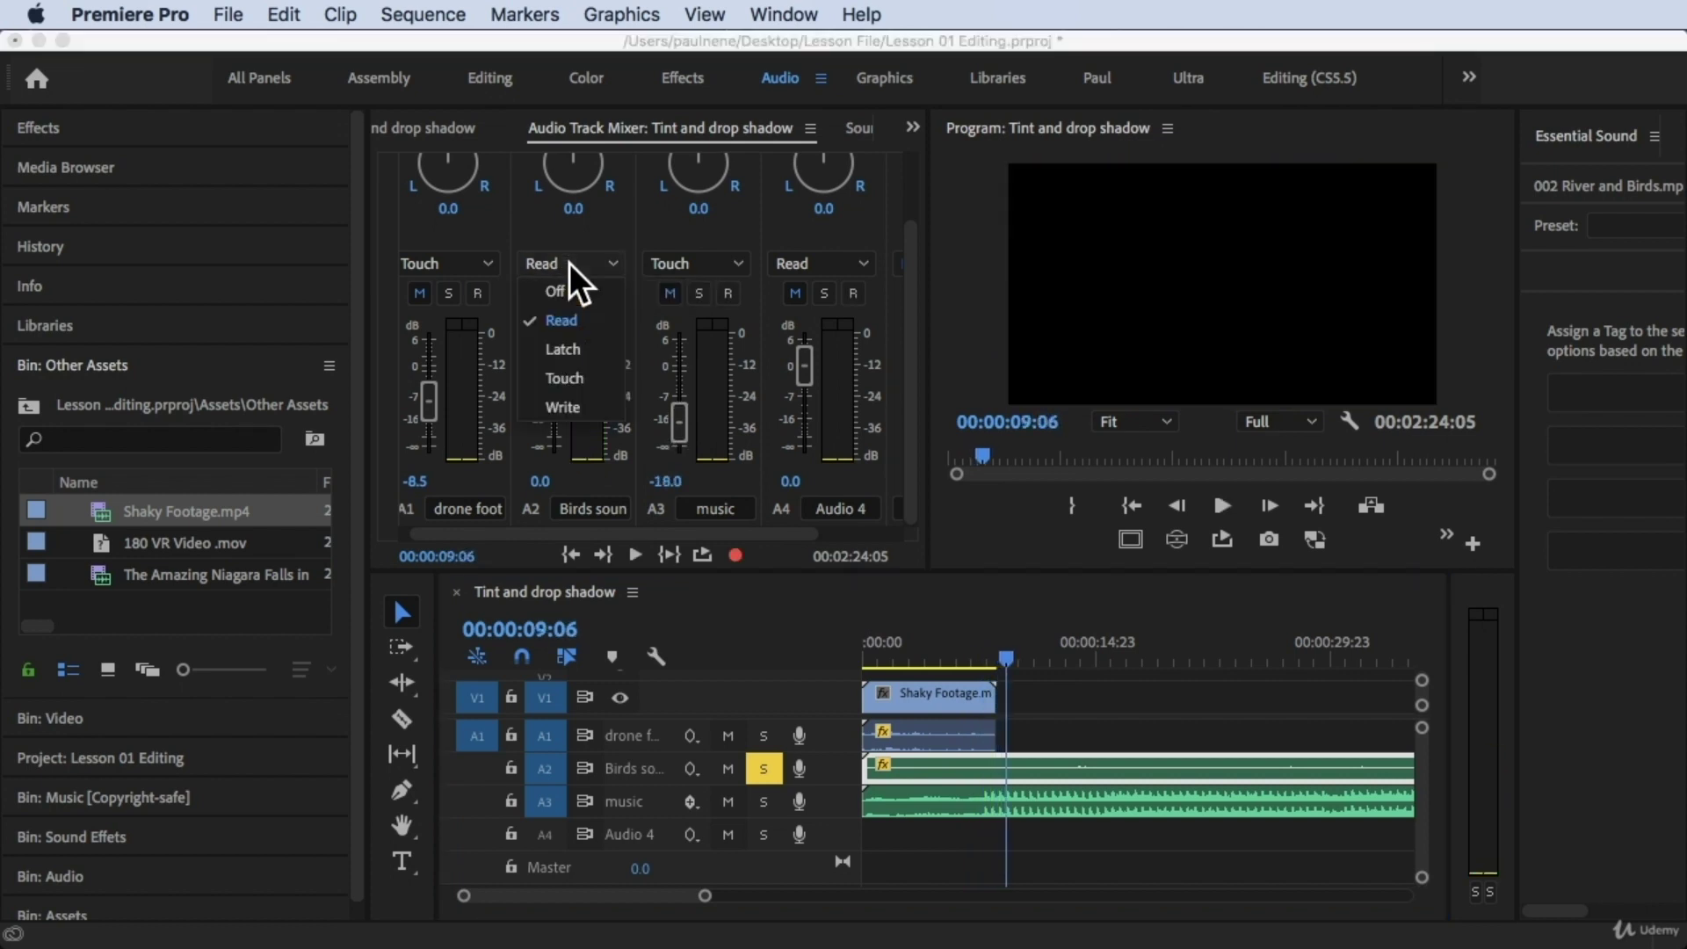
left_click(567, 325)
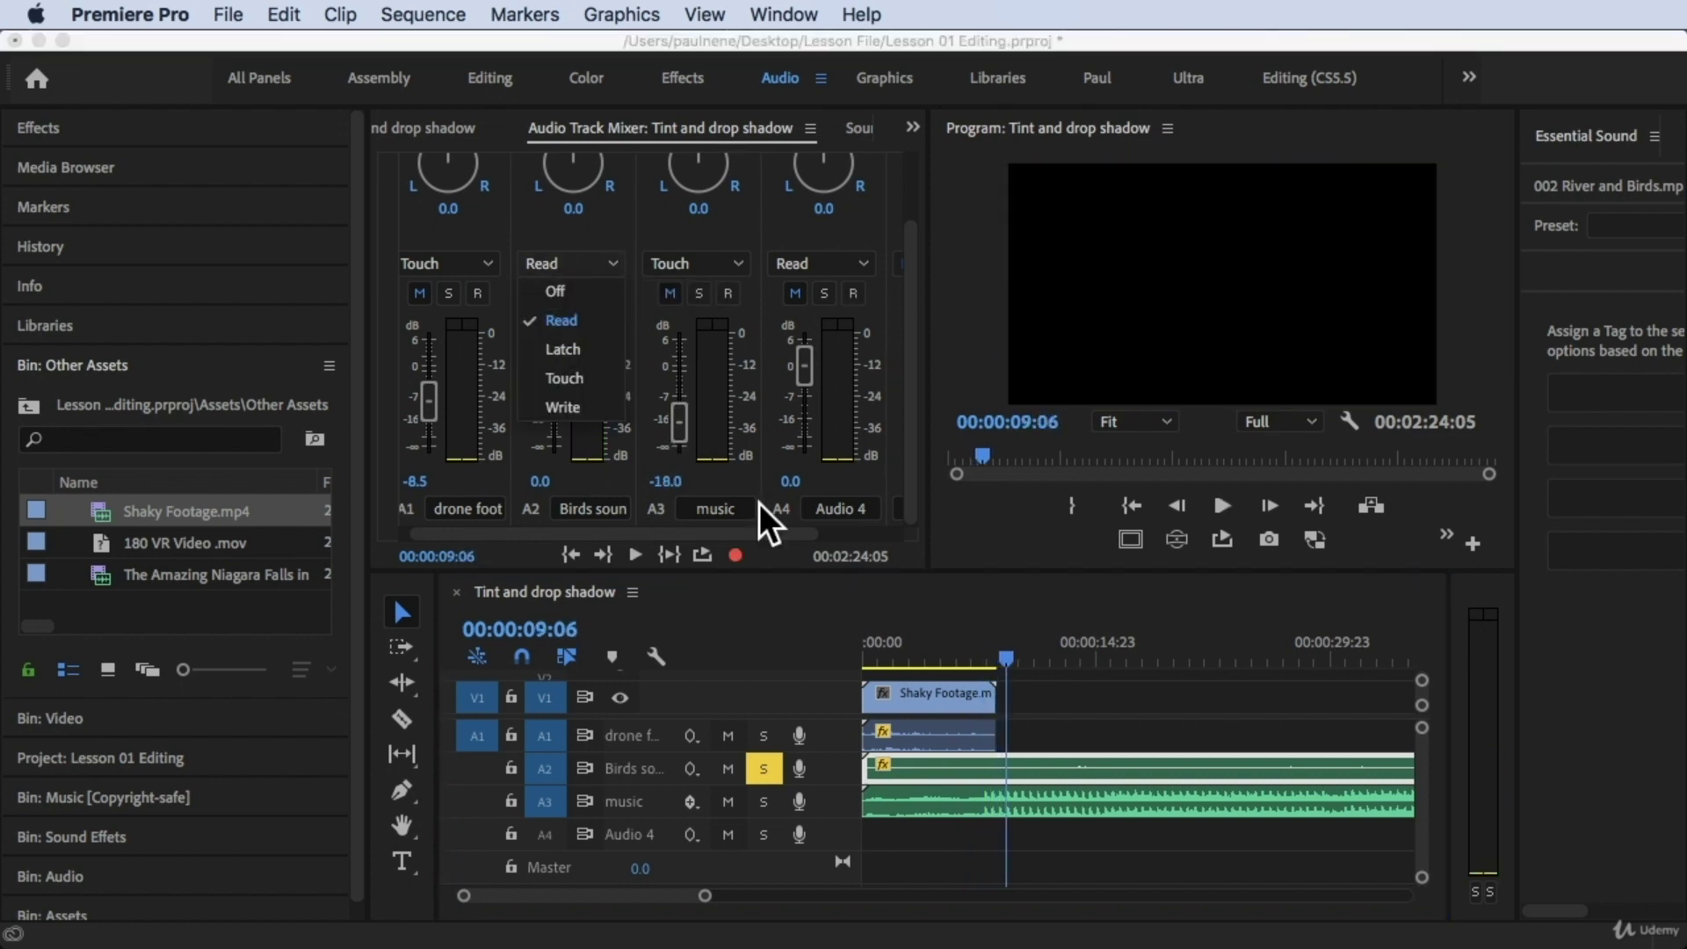
- Raise the Birds sound fader to 6.0 dB in Read mode while playing from about 7 to 18 seconds
left_click_drag(968, 658, 974, 663)
key("space")
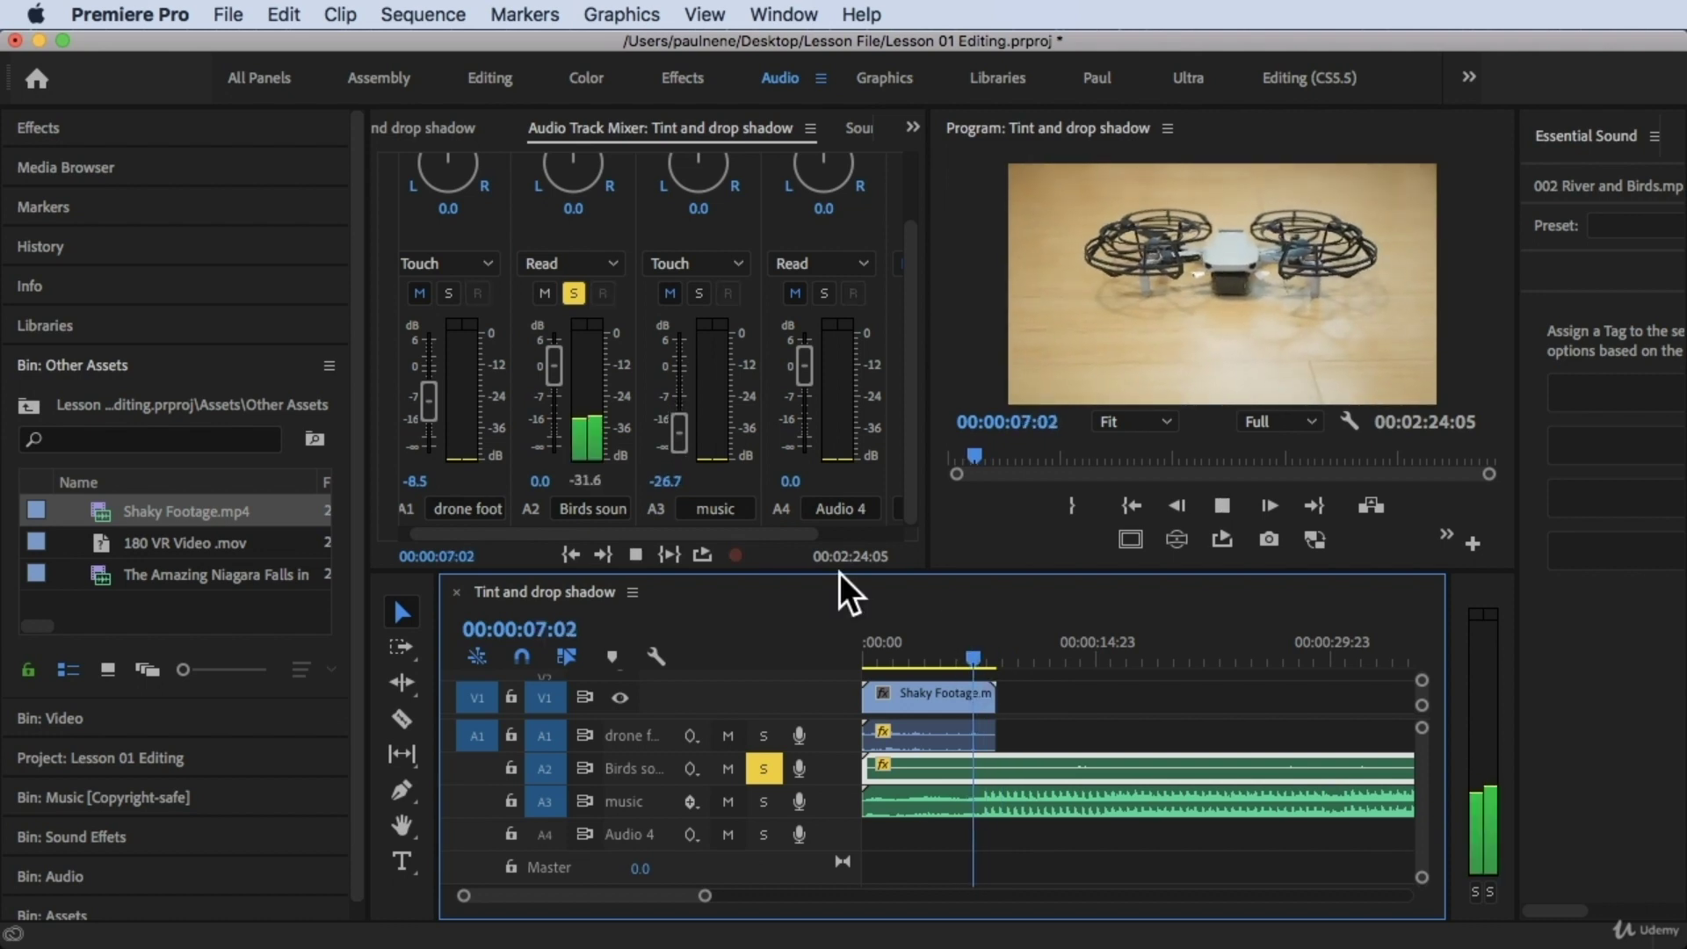
left_click_drag(554, 369, 556, 328)
key("space")
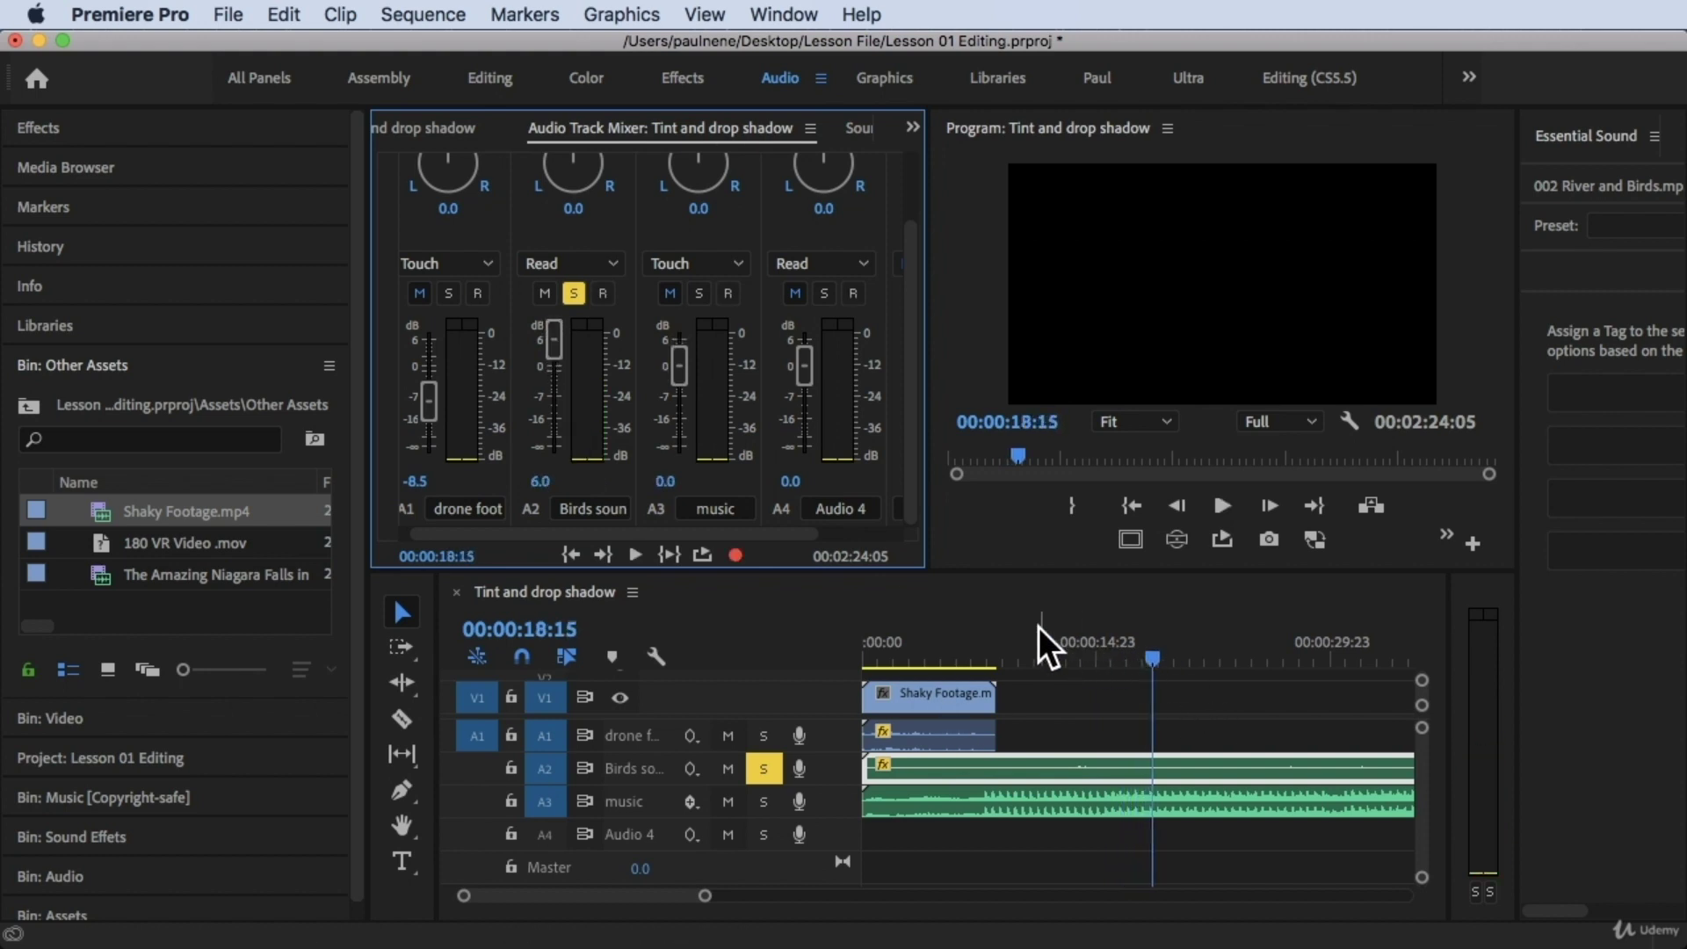
- Replay the Birds sound track from near the sequence start to about four seconds to check its fader level
left_click_drag(1039, 627, 878, 629)
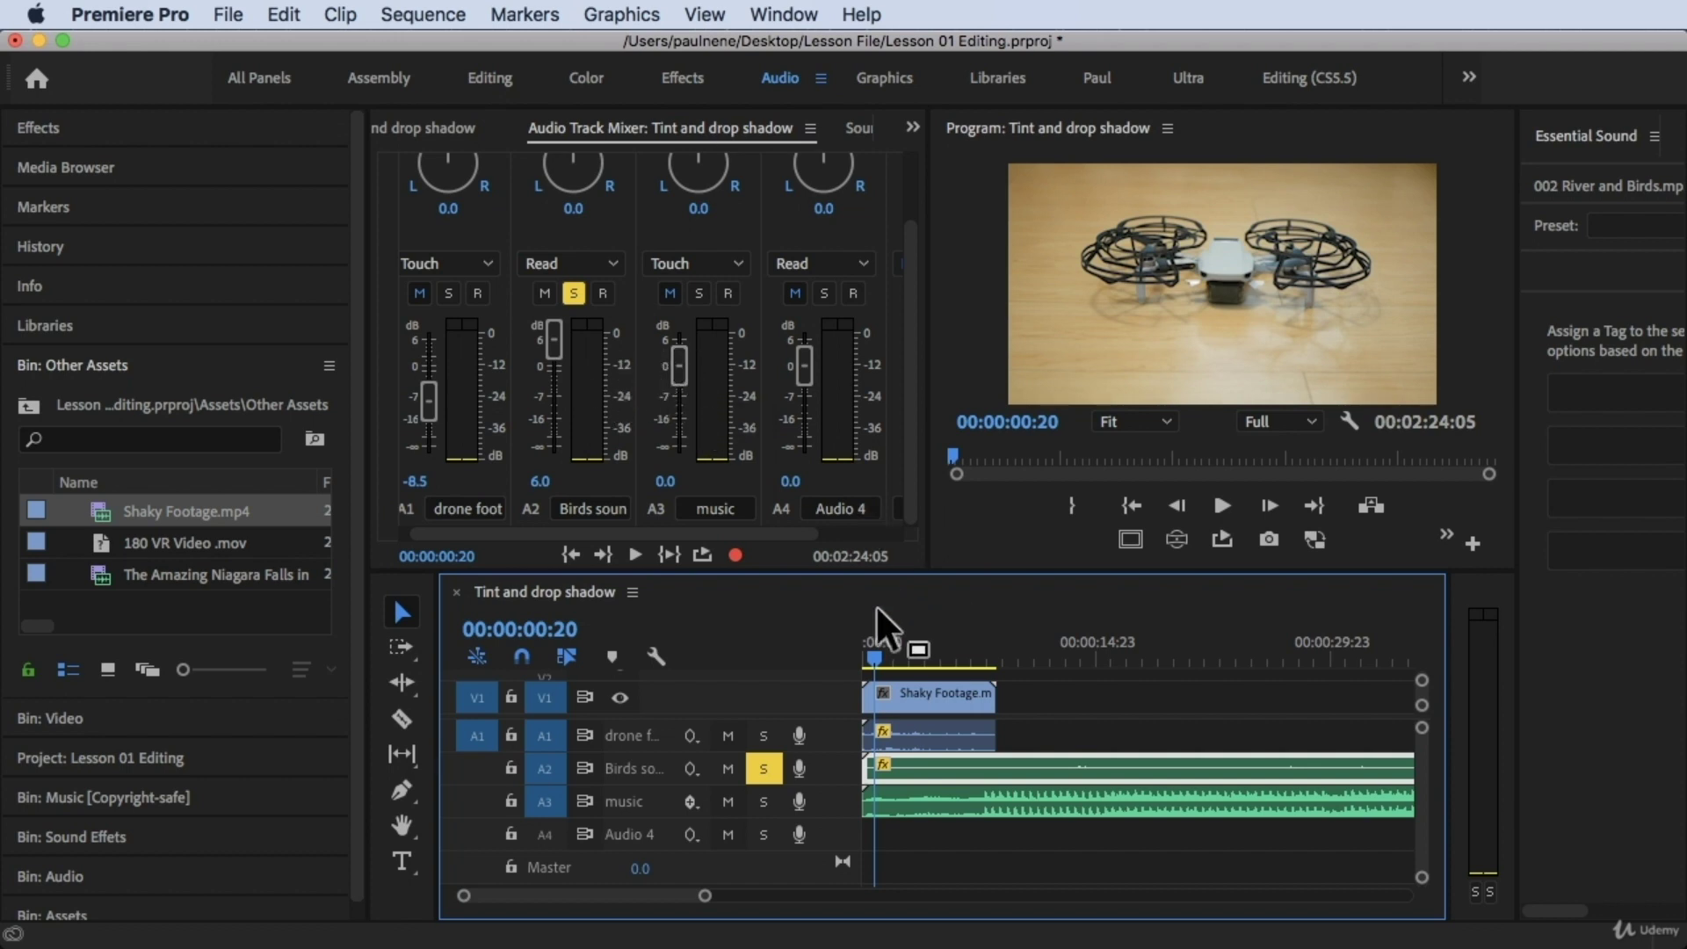
key("space")
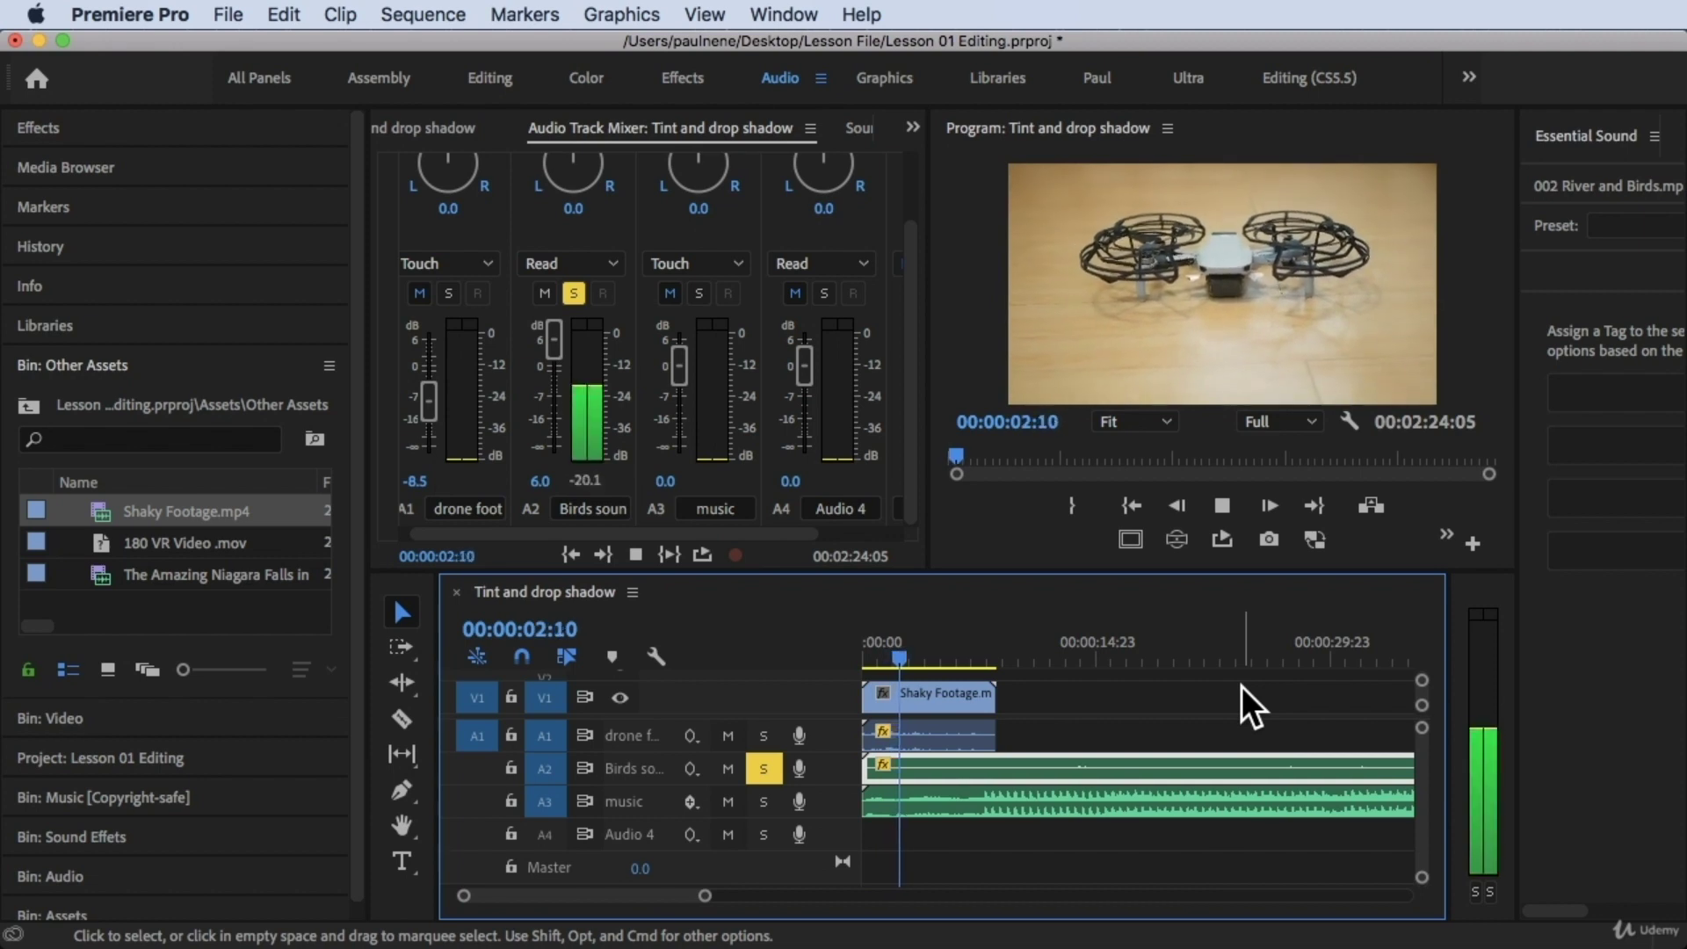
key("space")
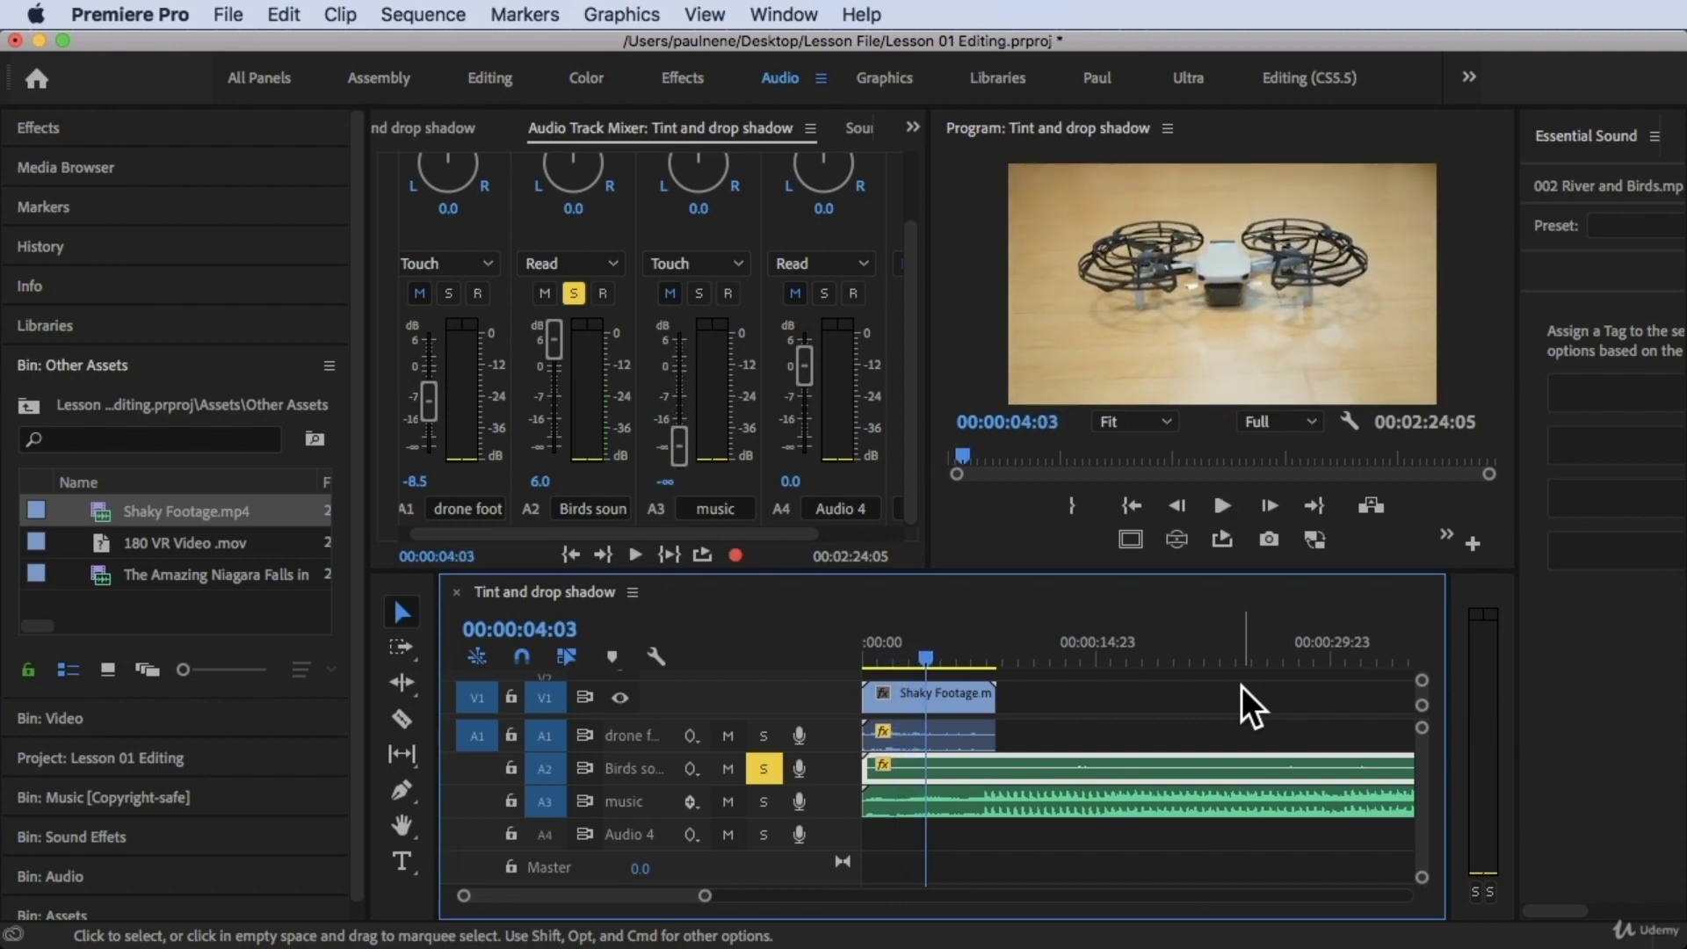
- Lower the Birds sound fader all the way down and replay from the sequence start to about 12 seconds
left_click_drag(556, 339, 557, 344)
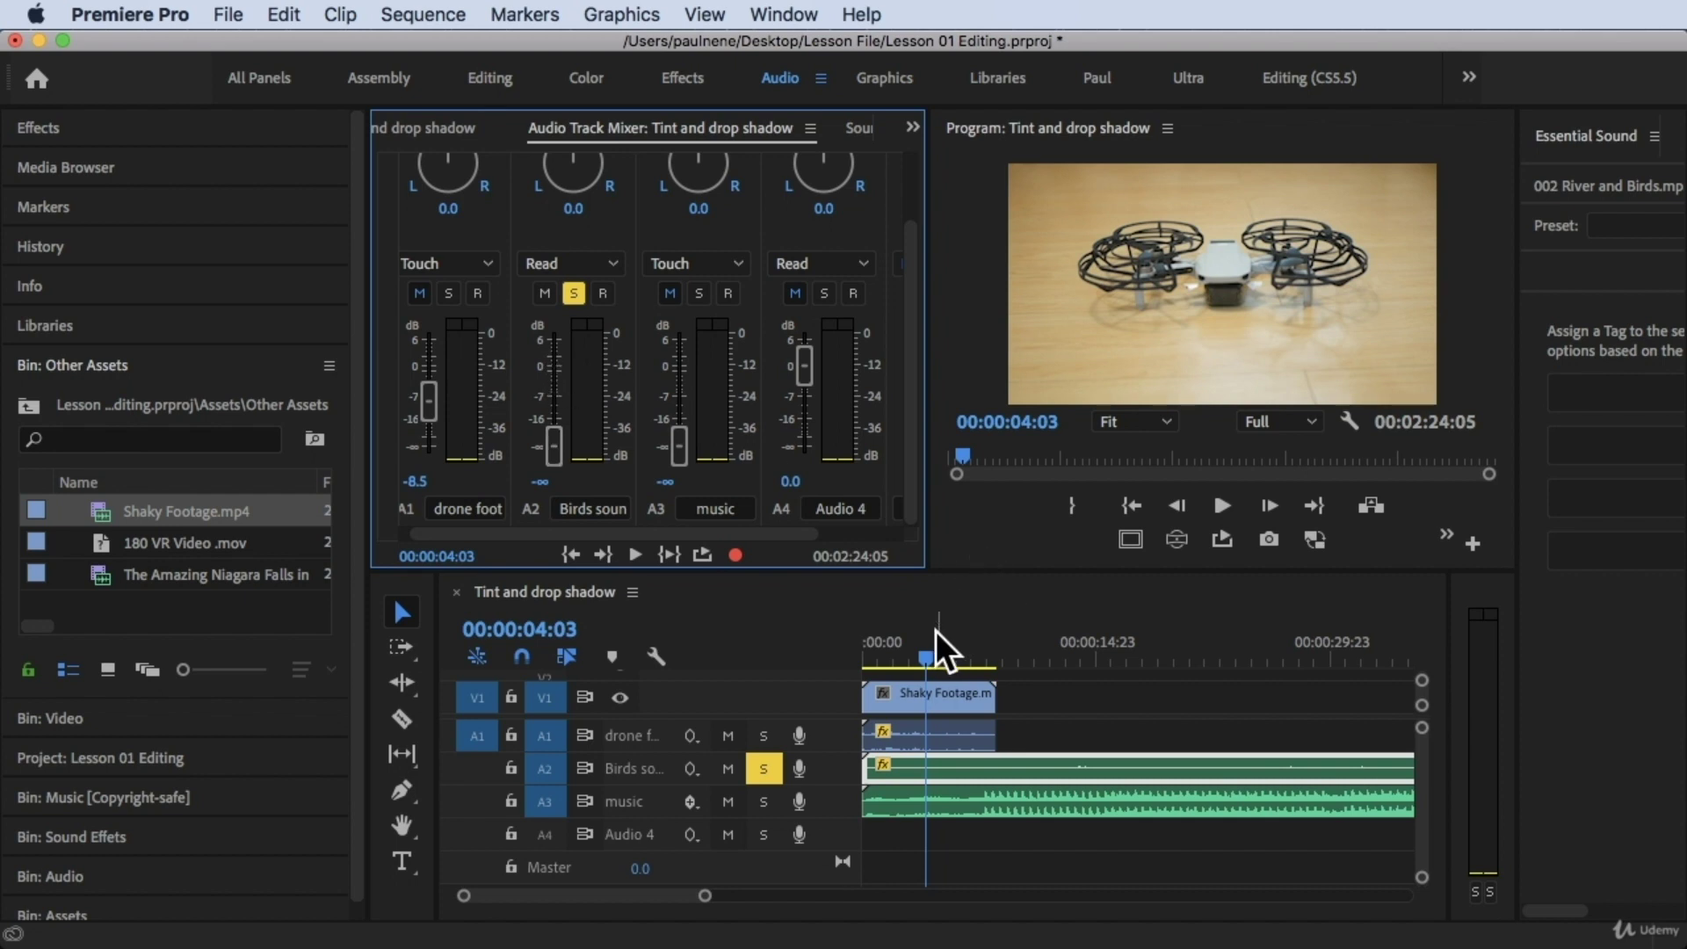
left_click_drag(935, 632, 860, 633)
key("space")
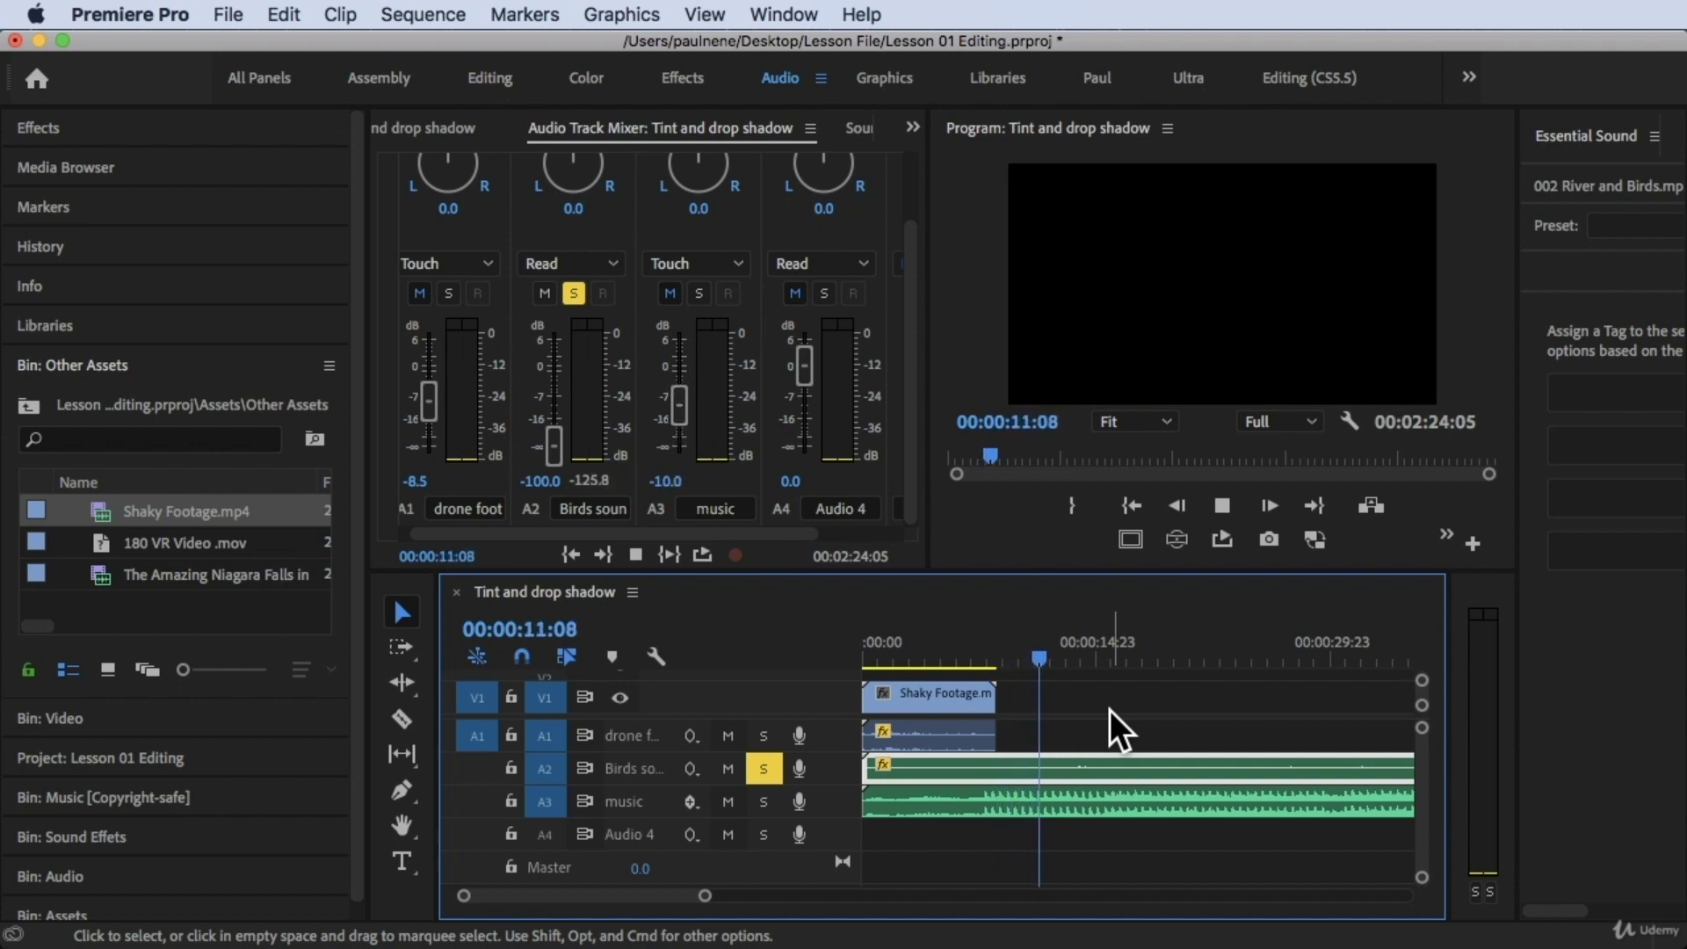
key("space")
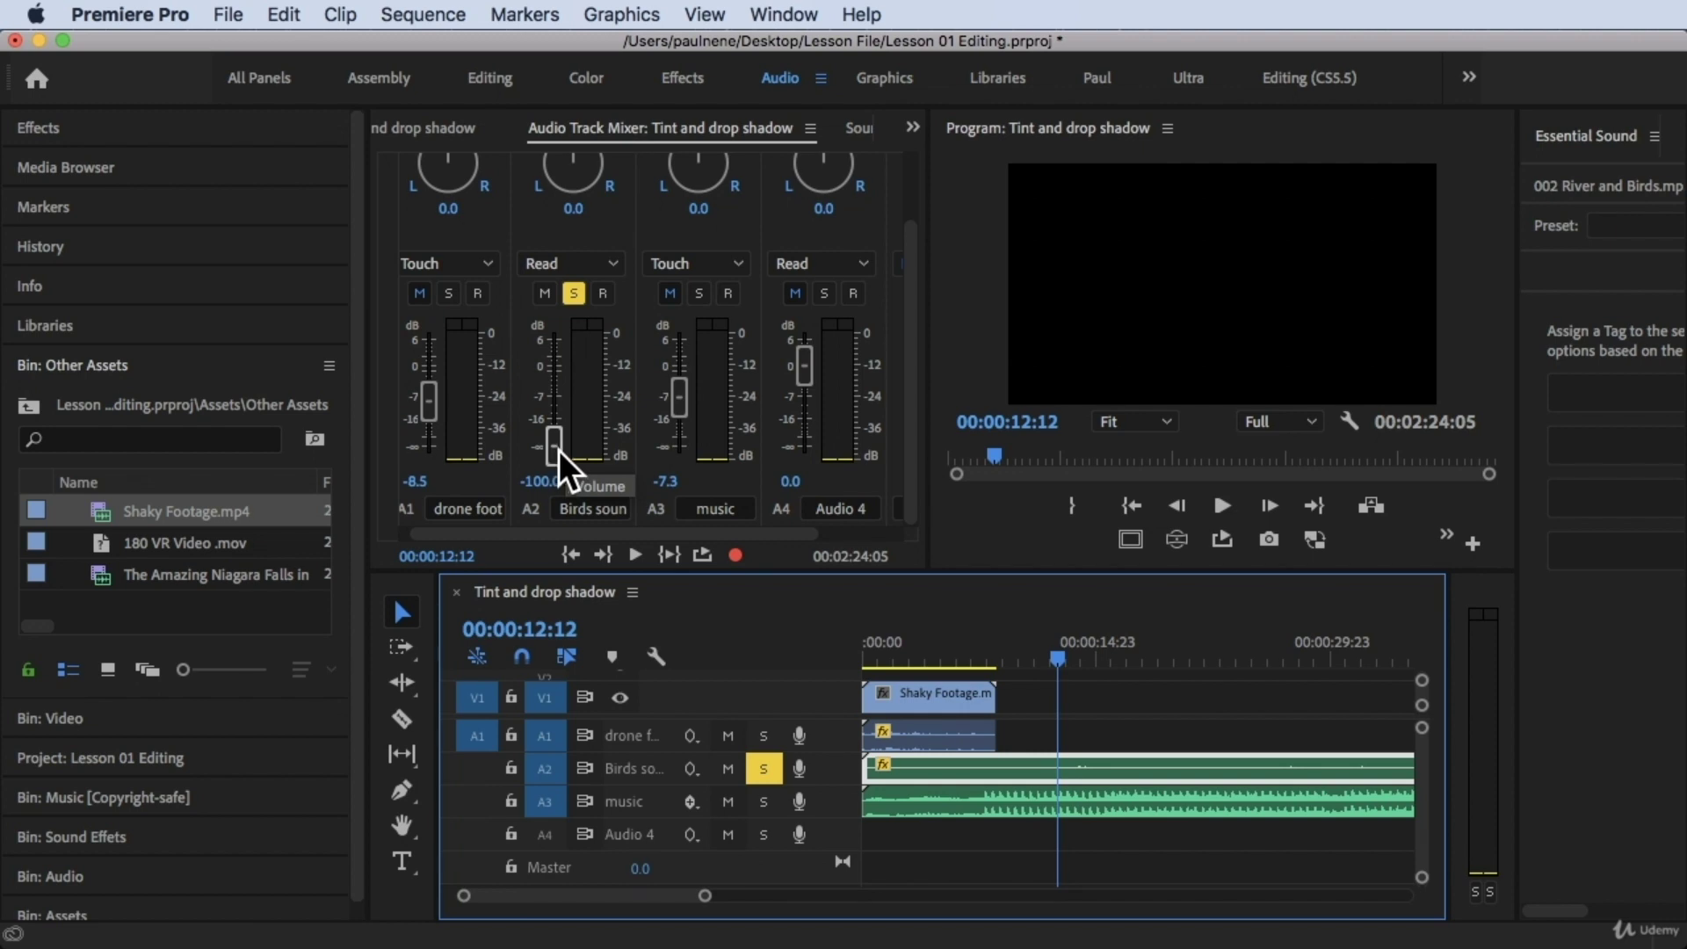
- Raise the Birds sound fader to -0.9 dB in Read mode and check it by playing up to about 10 seconds
left_click(576, 268)
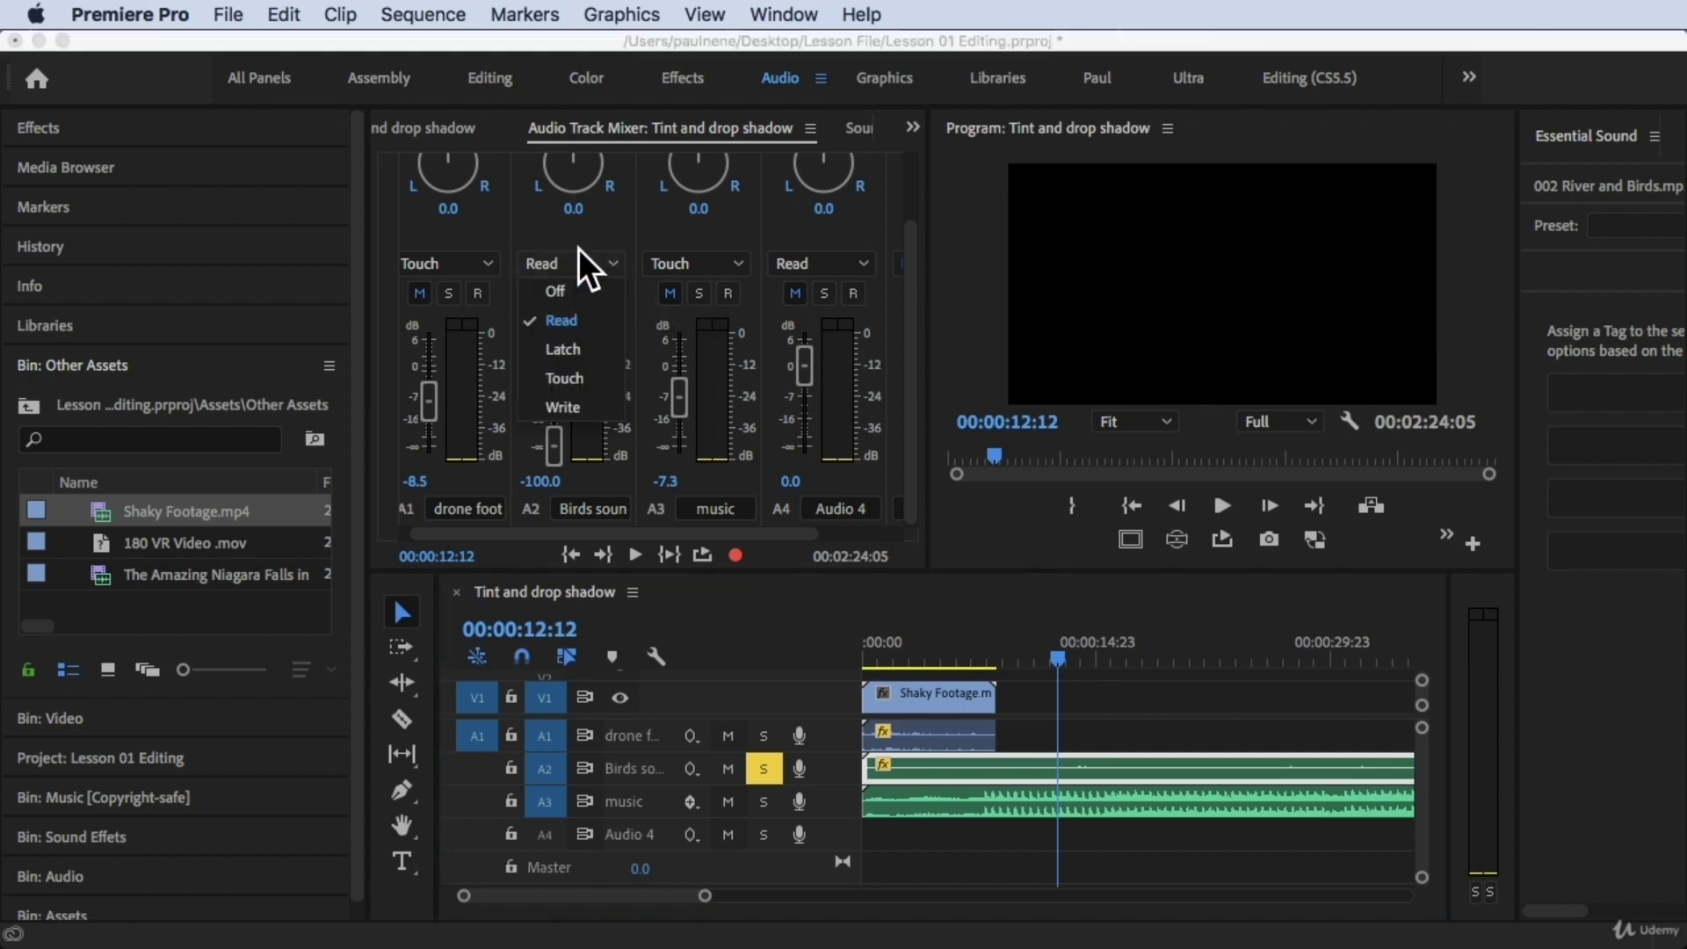
left_click(580, 247)
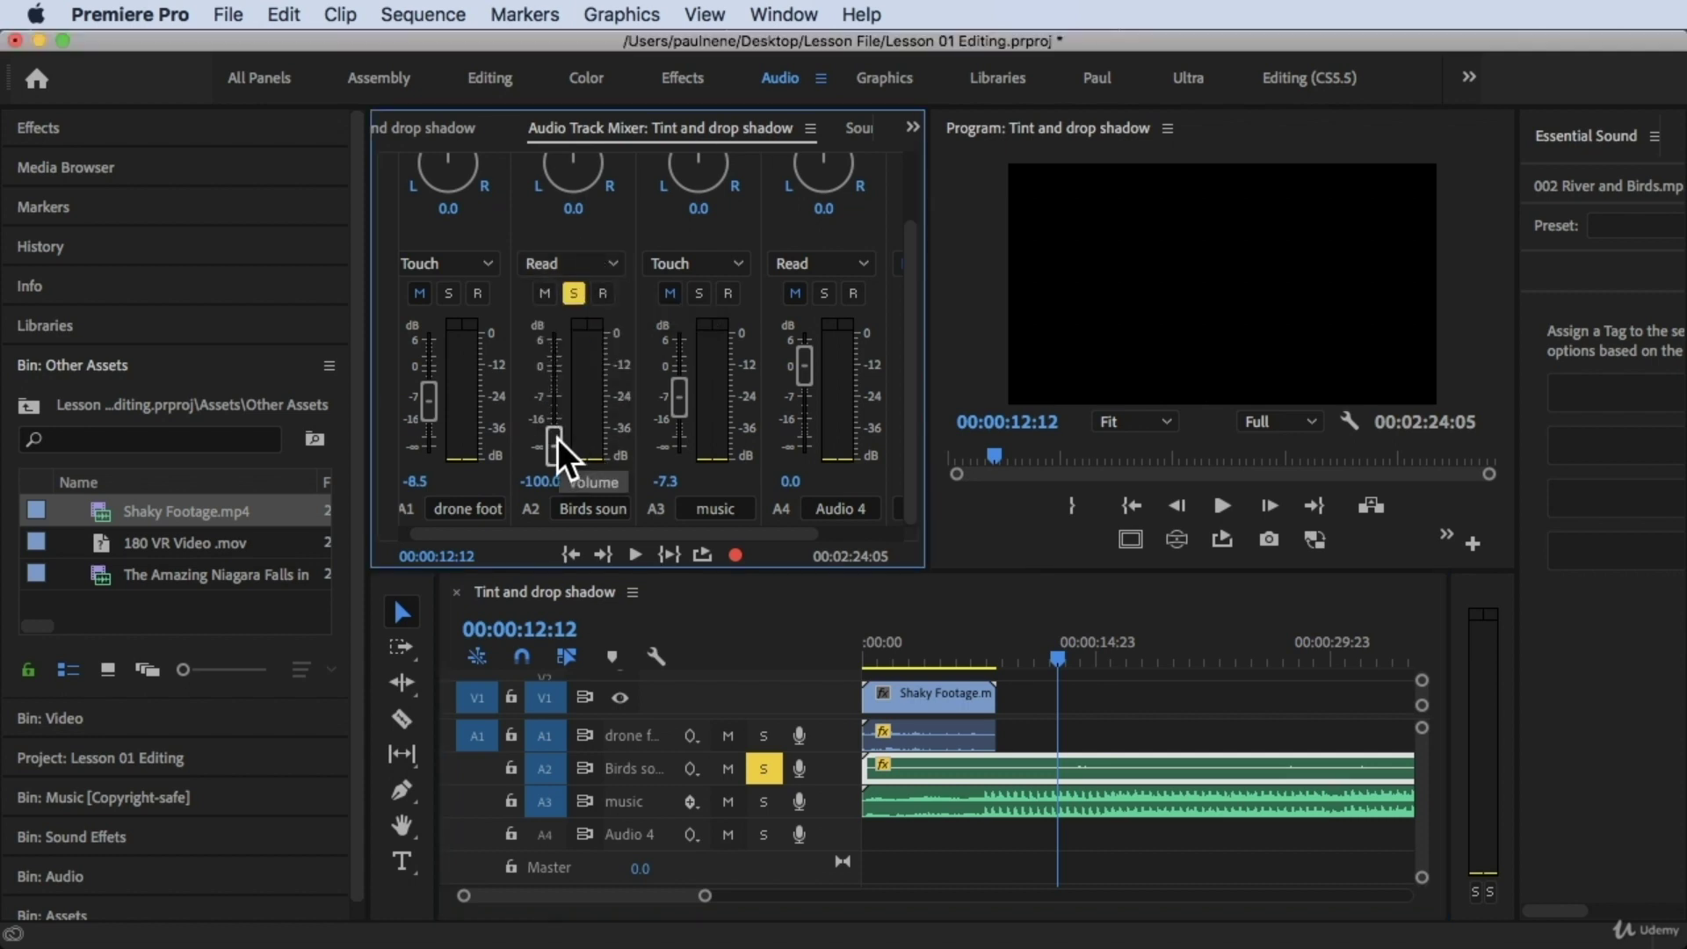
left_click_drag(557, 434, 549, 368)
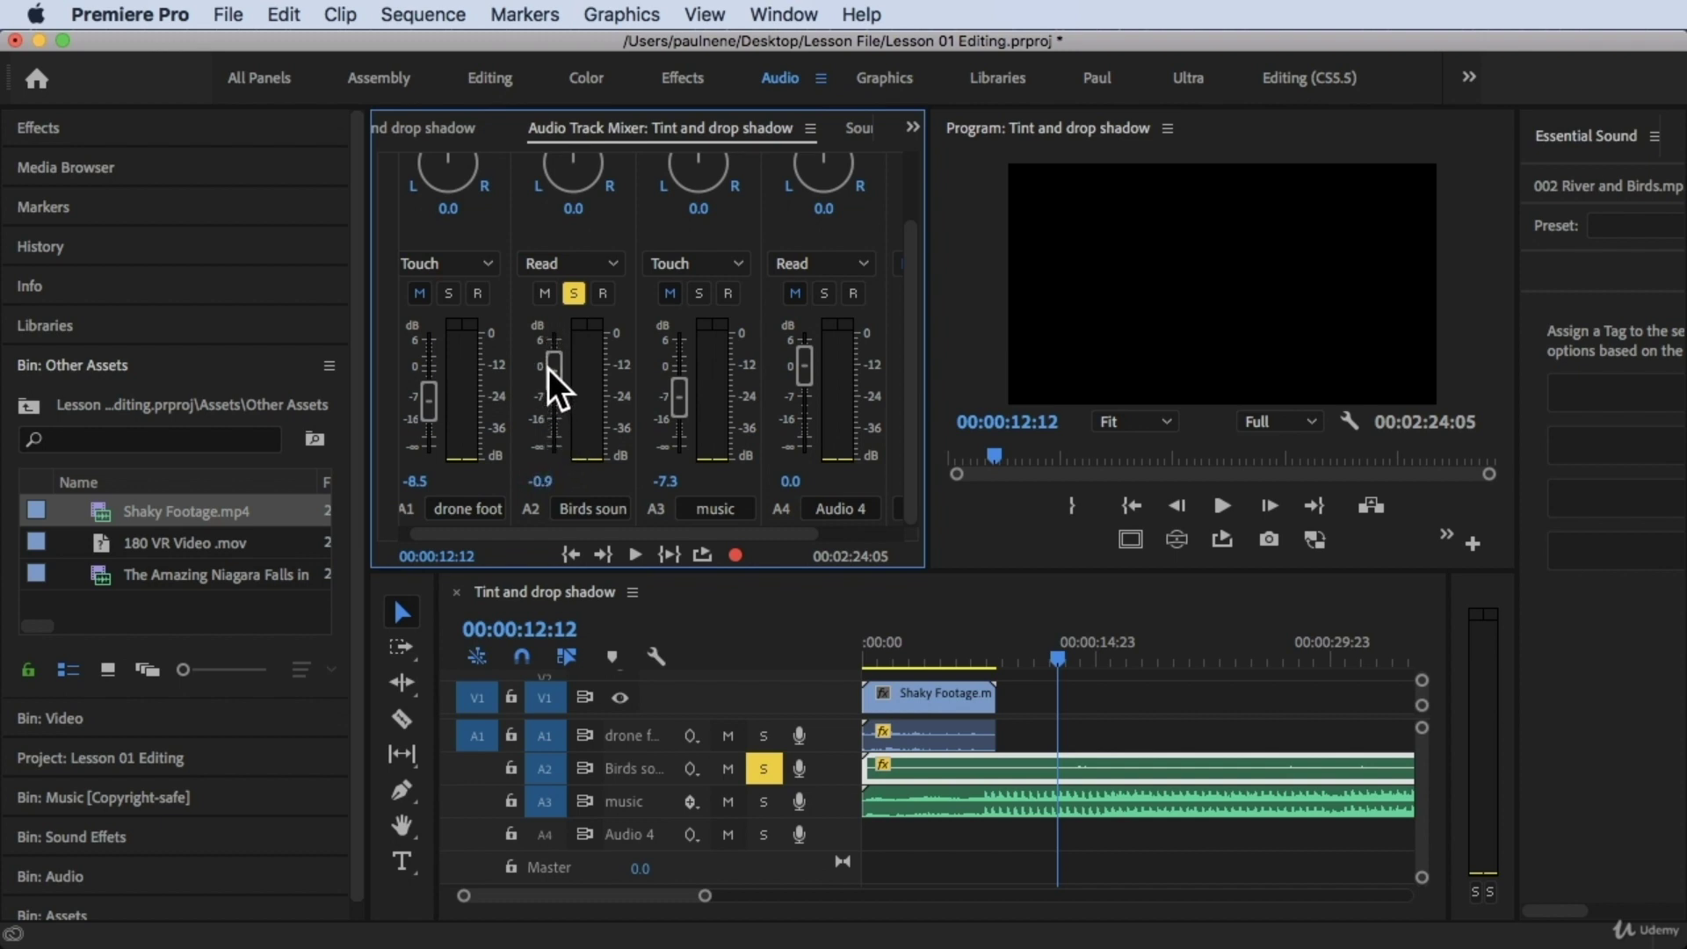
left_click(952, 632)
key("space")
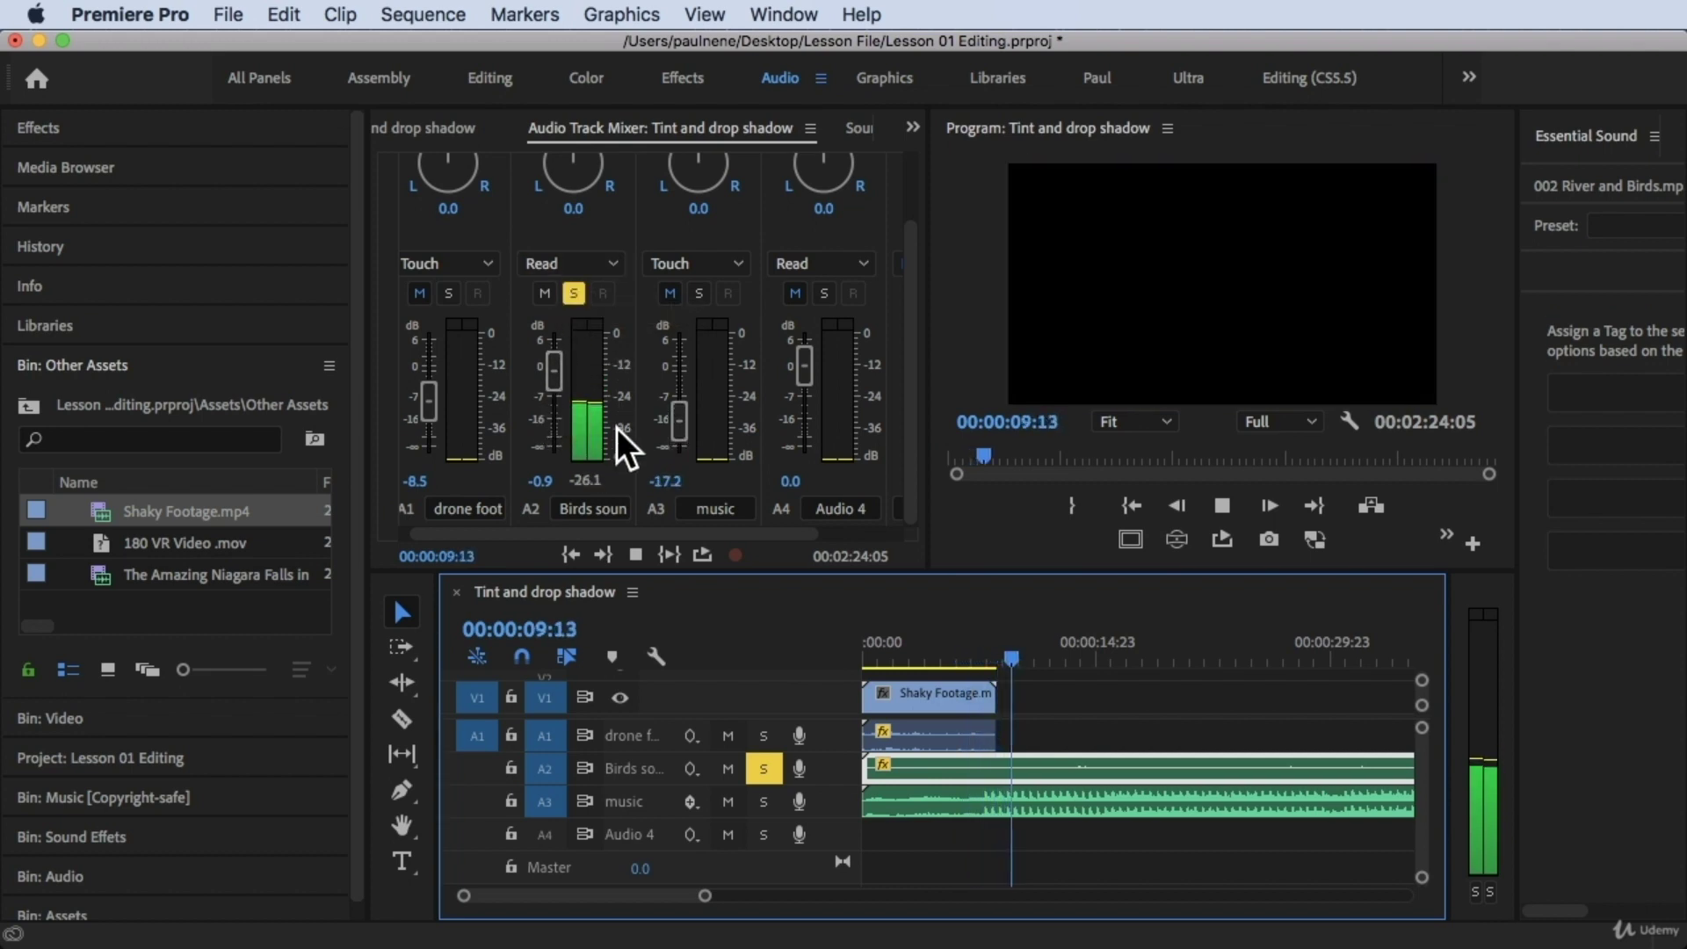
key("space")
- Set the Birds sound track to Write and record fader automation from about 6 to 22 seconds, ending at -36.9 dB
left_click(576, 263)
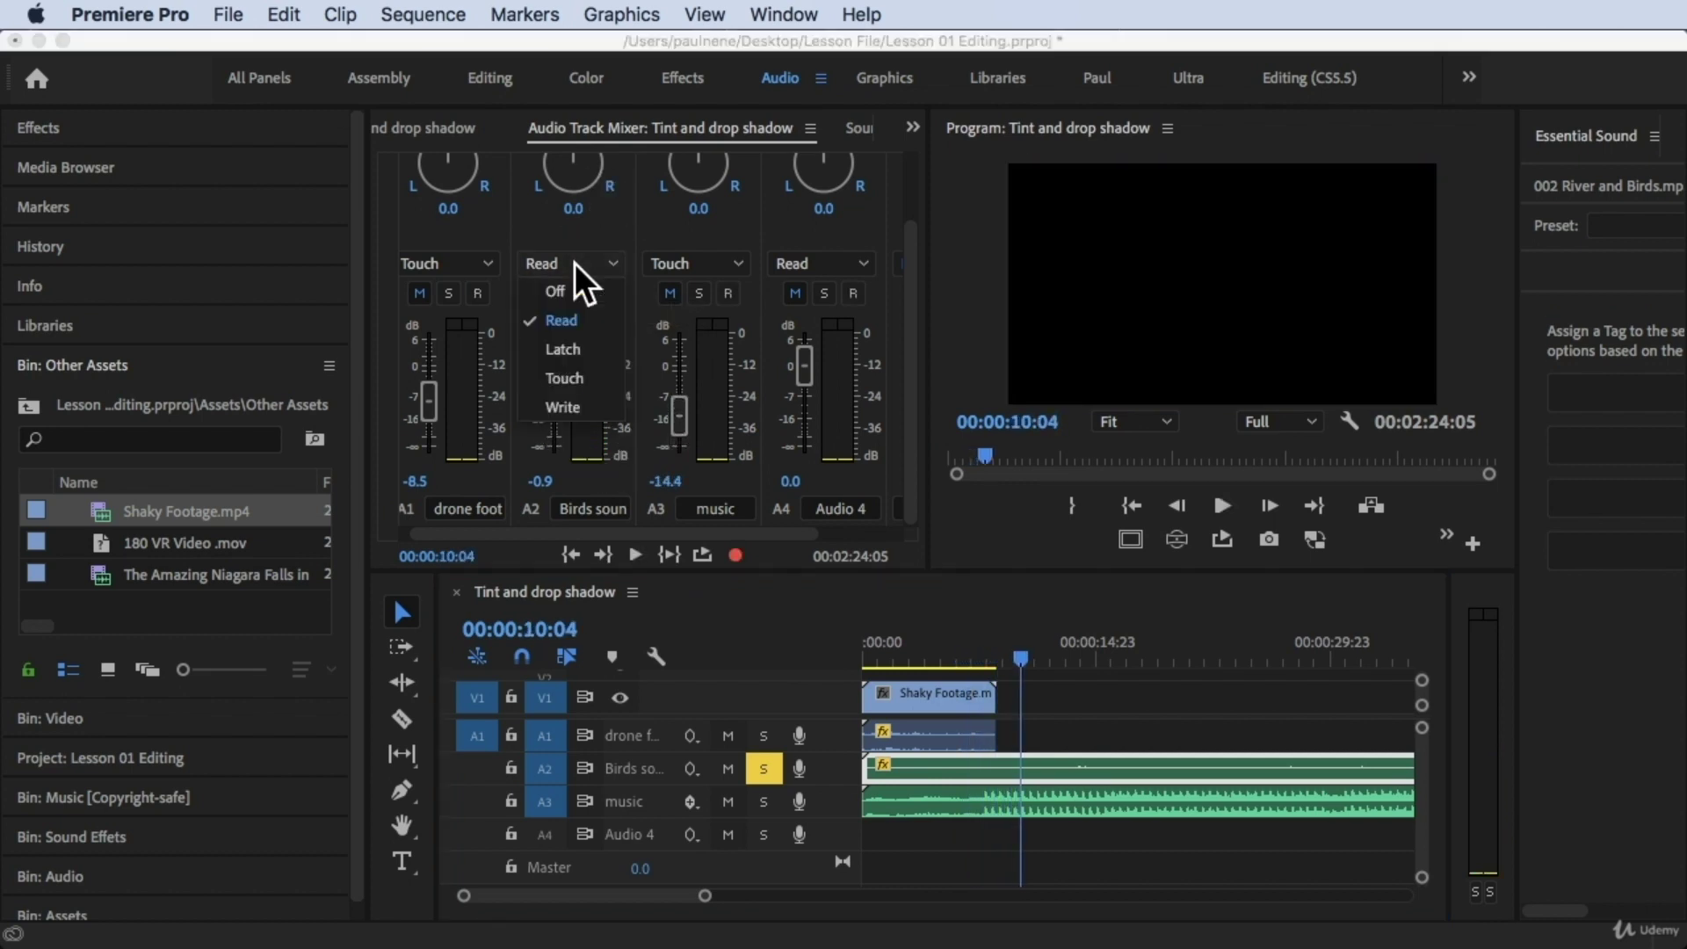
left_click(587, 405)
left_click_drag(1055, 660, 958, 659)
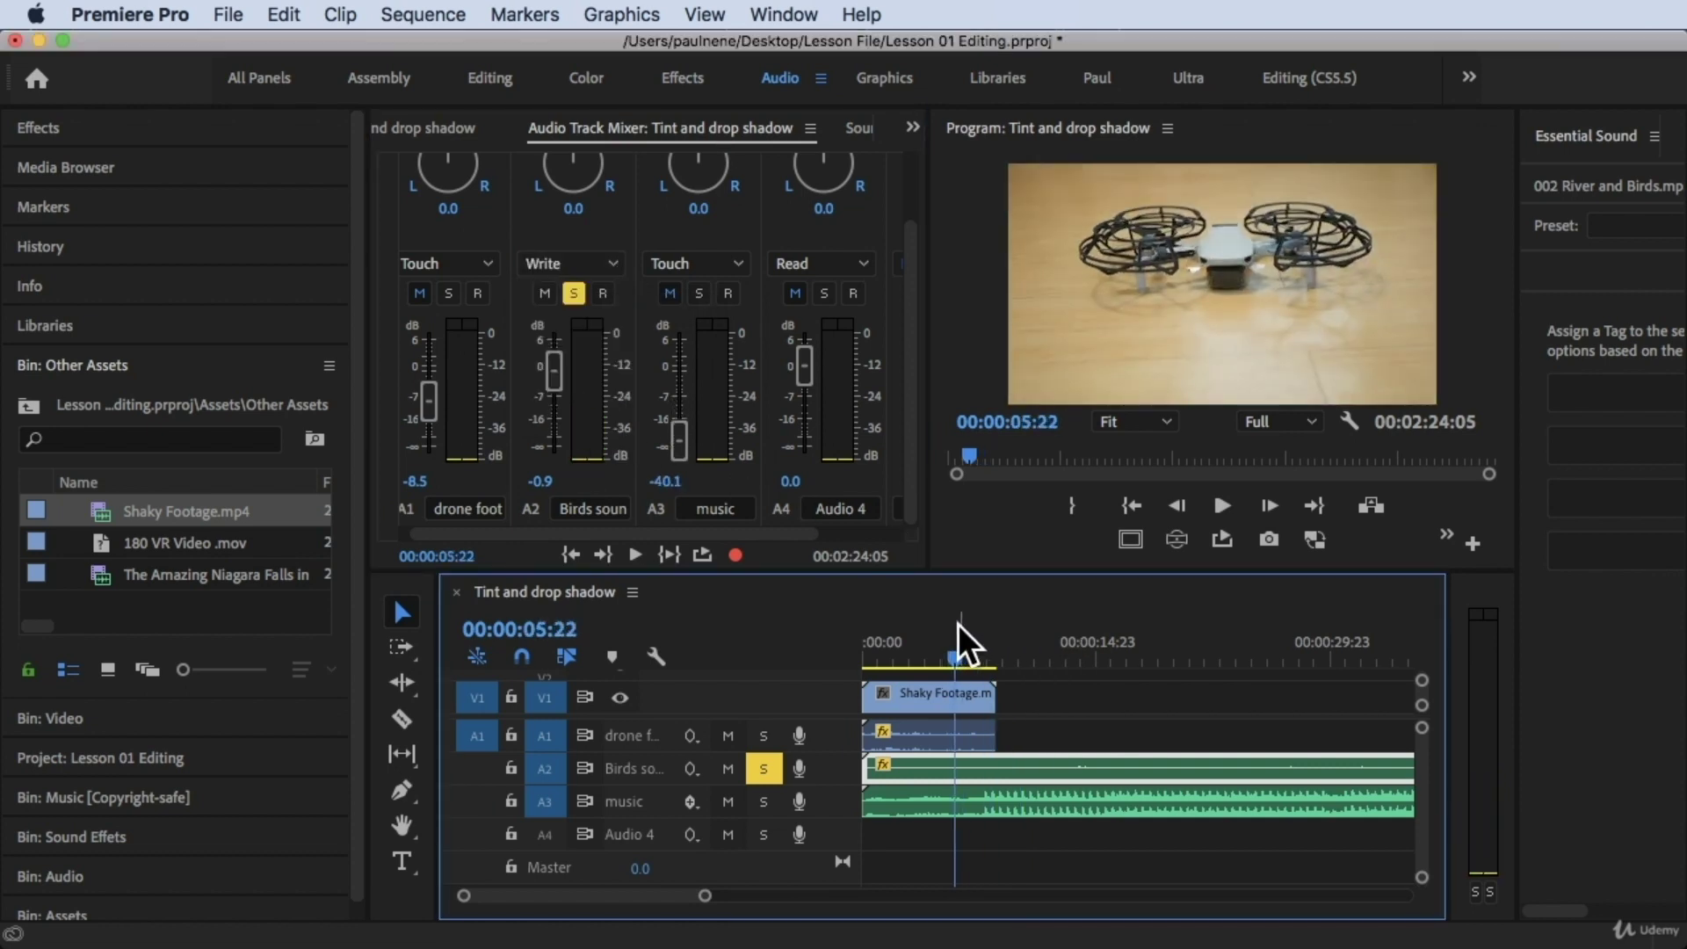
key("space")
left_click_drag(554, 379, 581, 453)
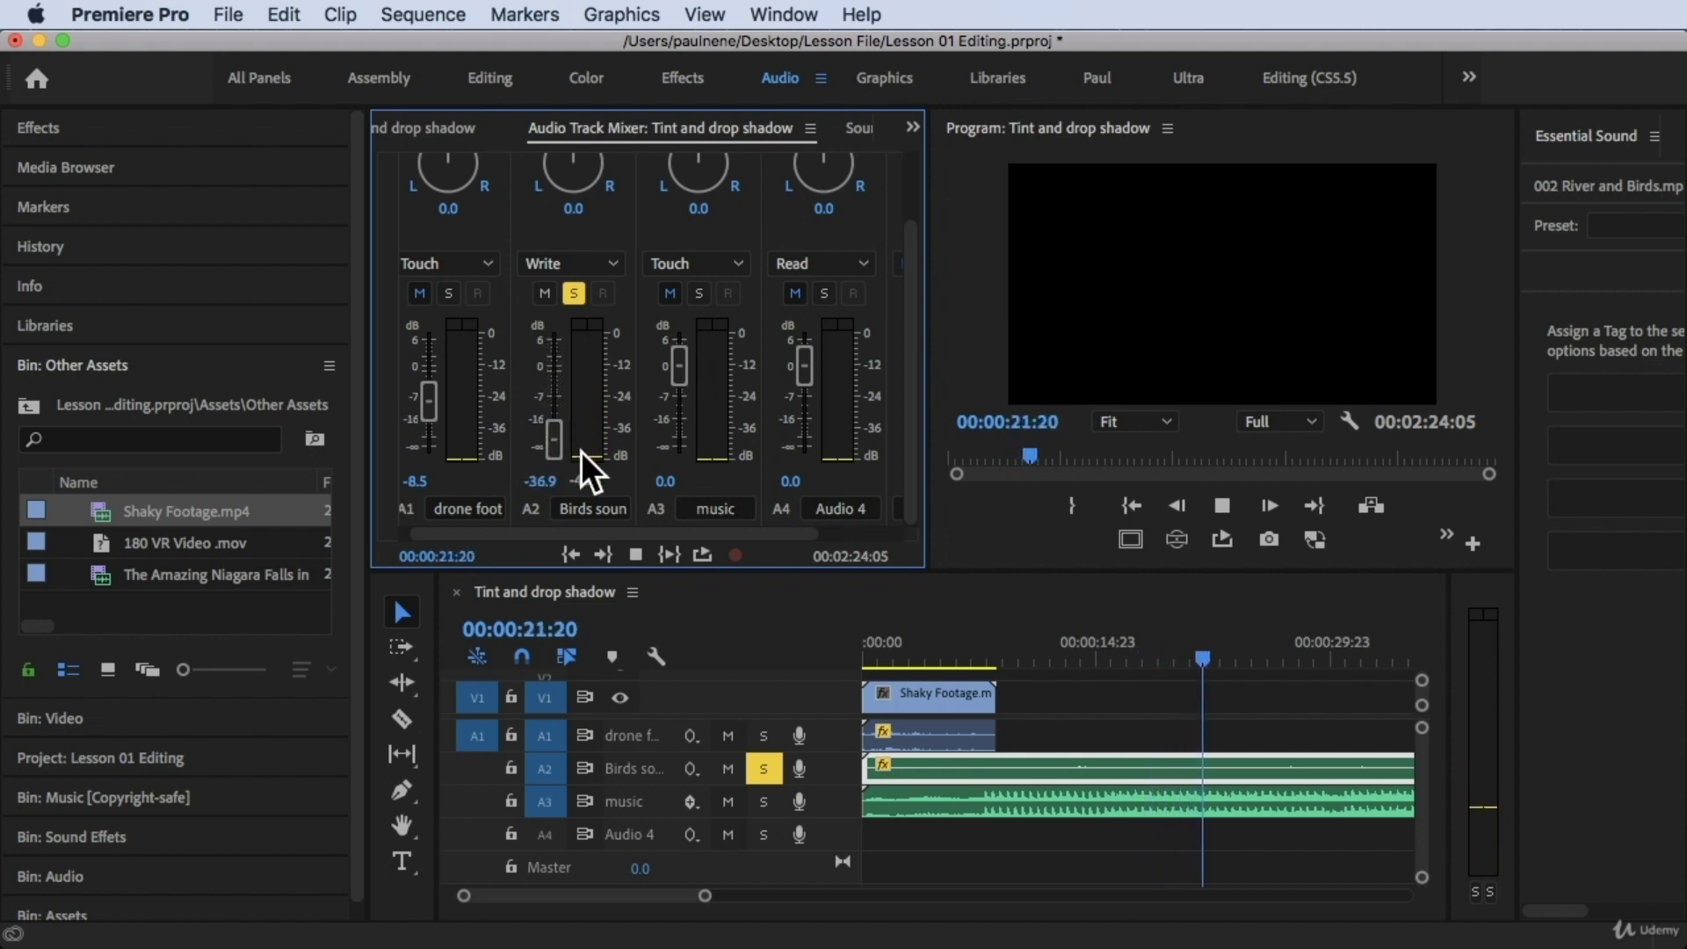
key("space")
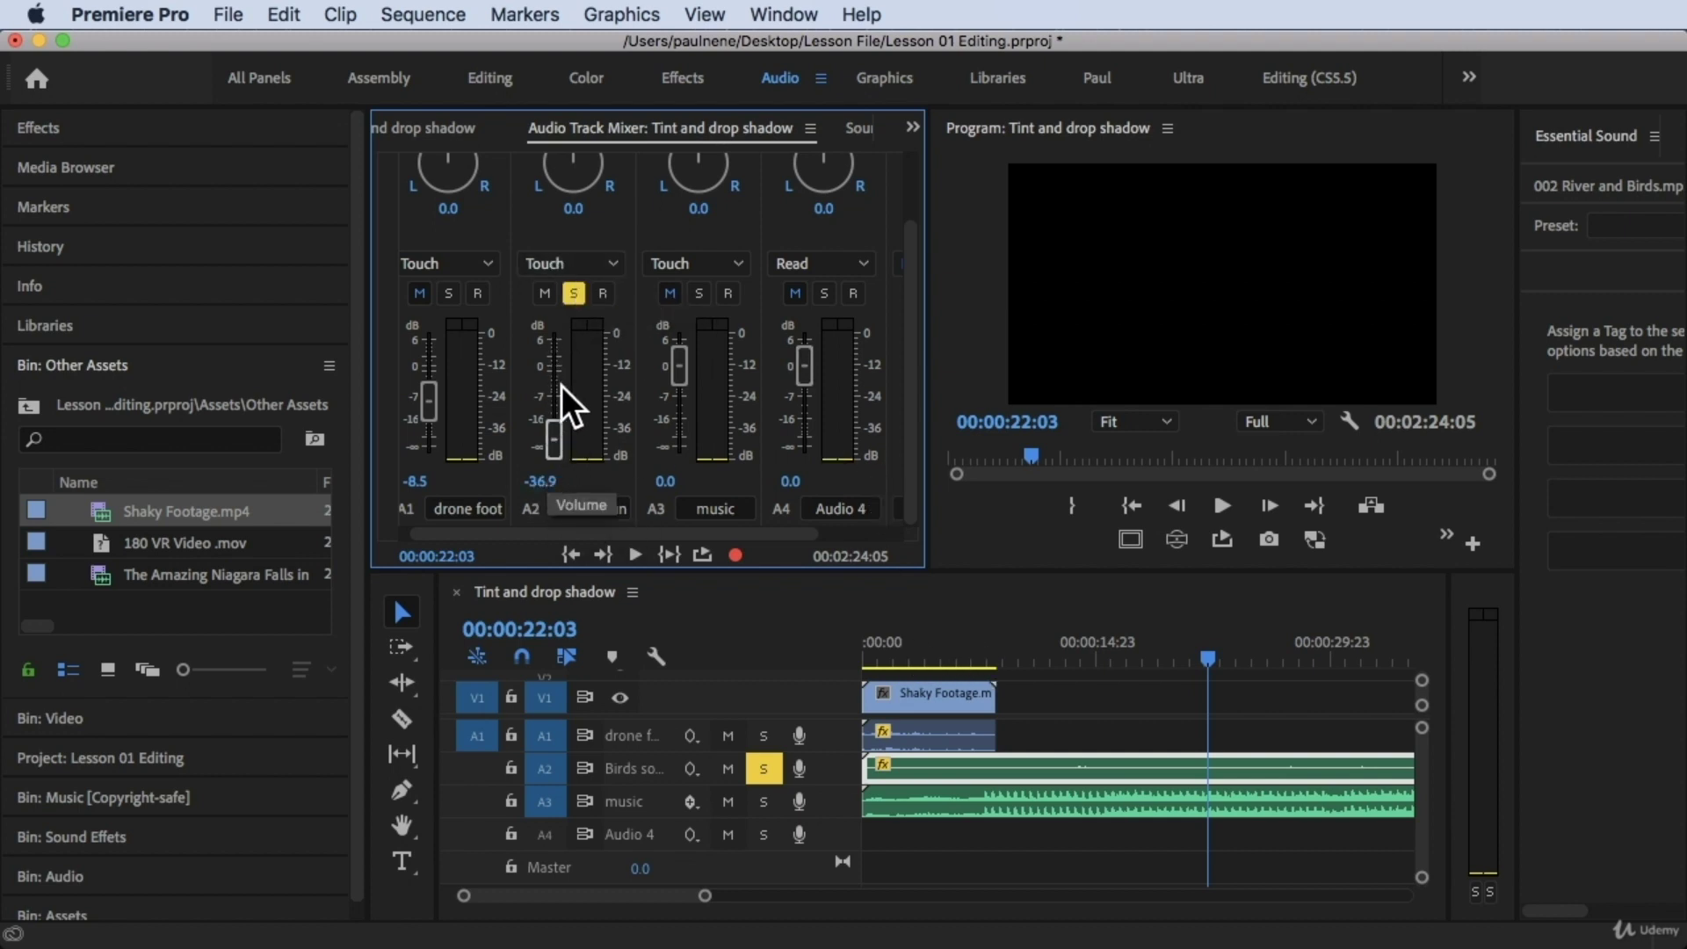
- Replay from about 6 to 23 seconds to watch the Birds sound track's recorded fader automation
left_click(968, 655)
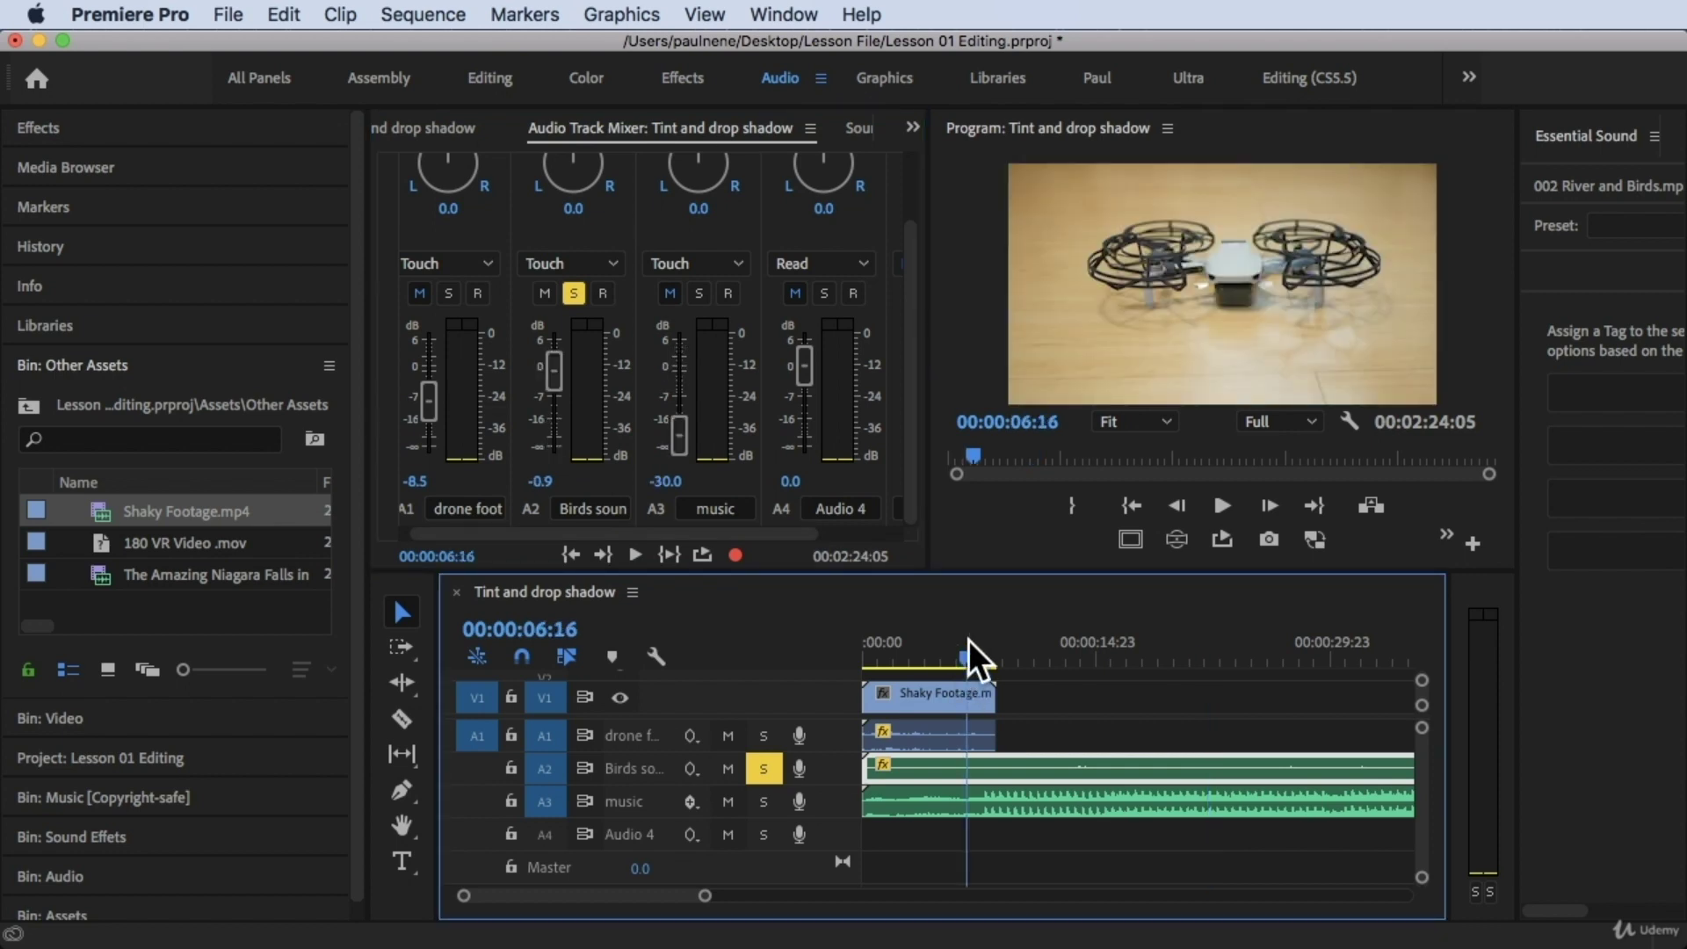
key("space")
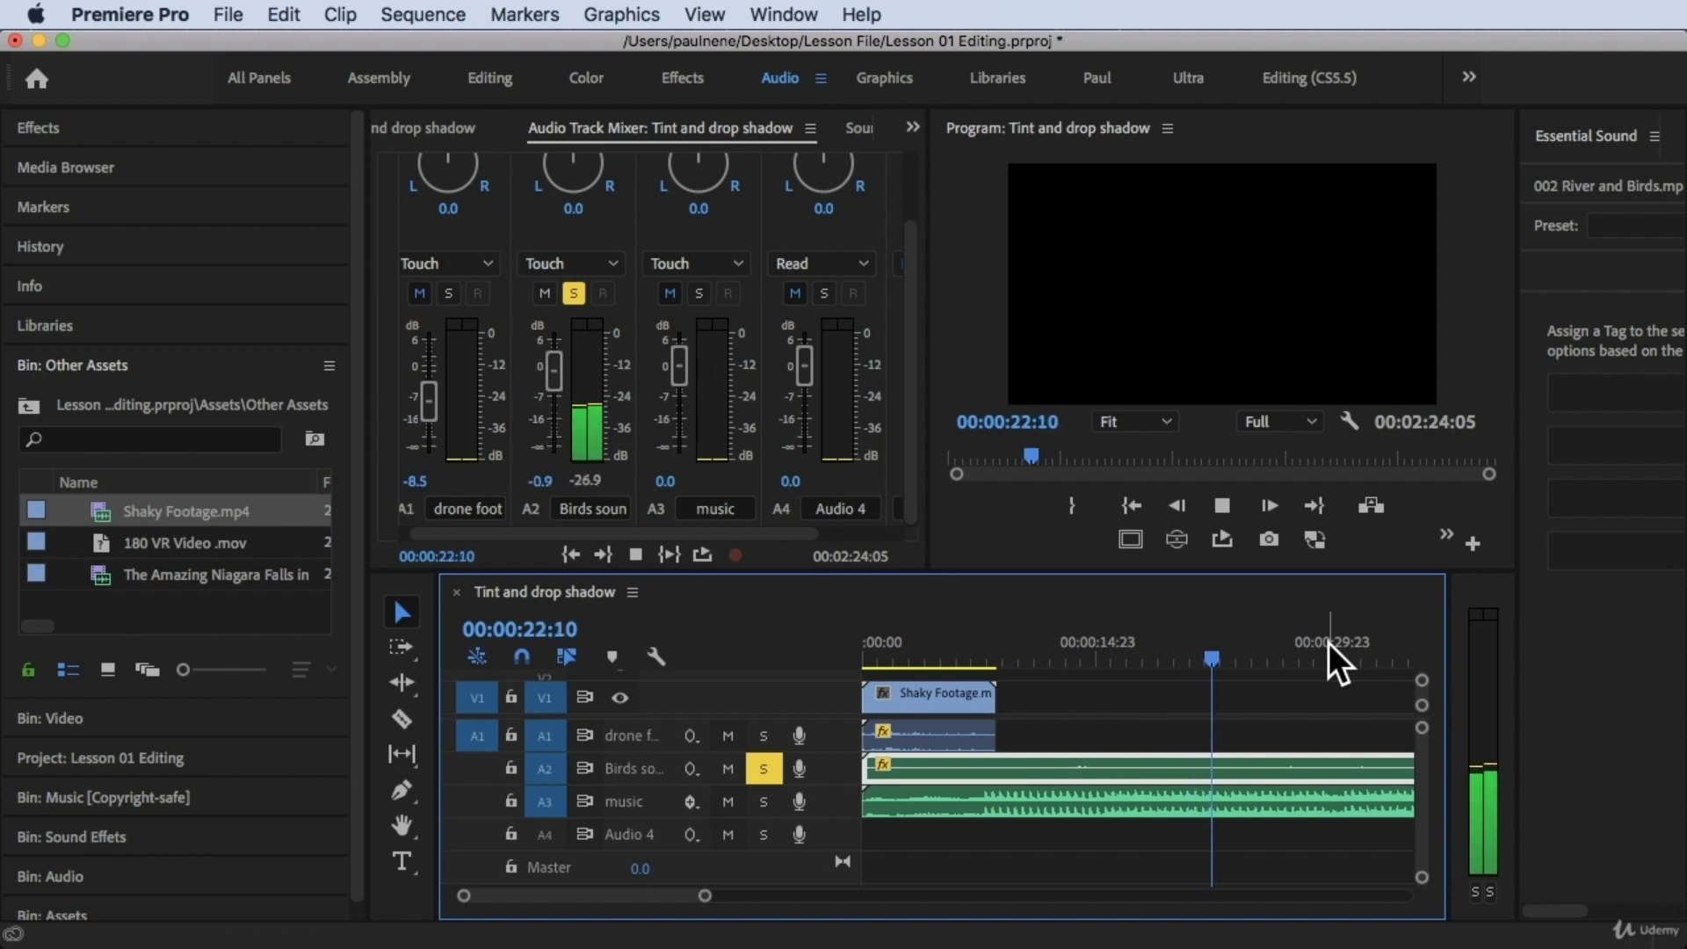
key("space")
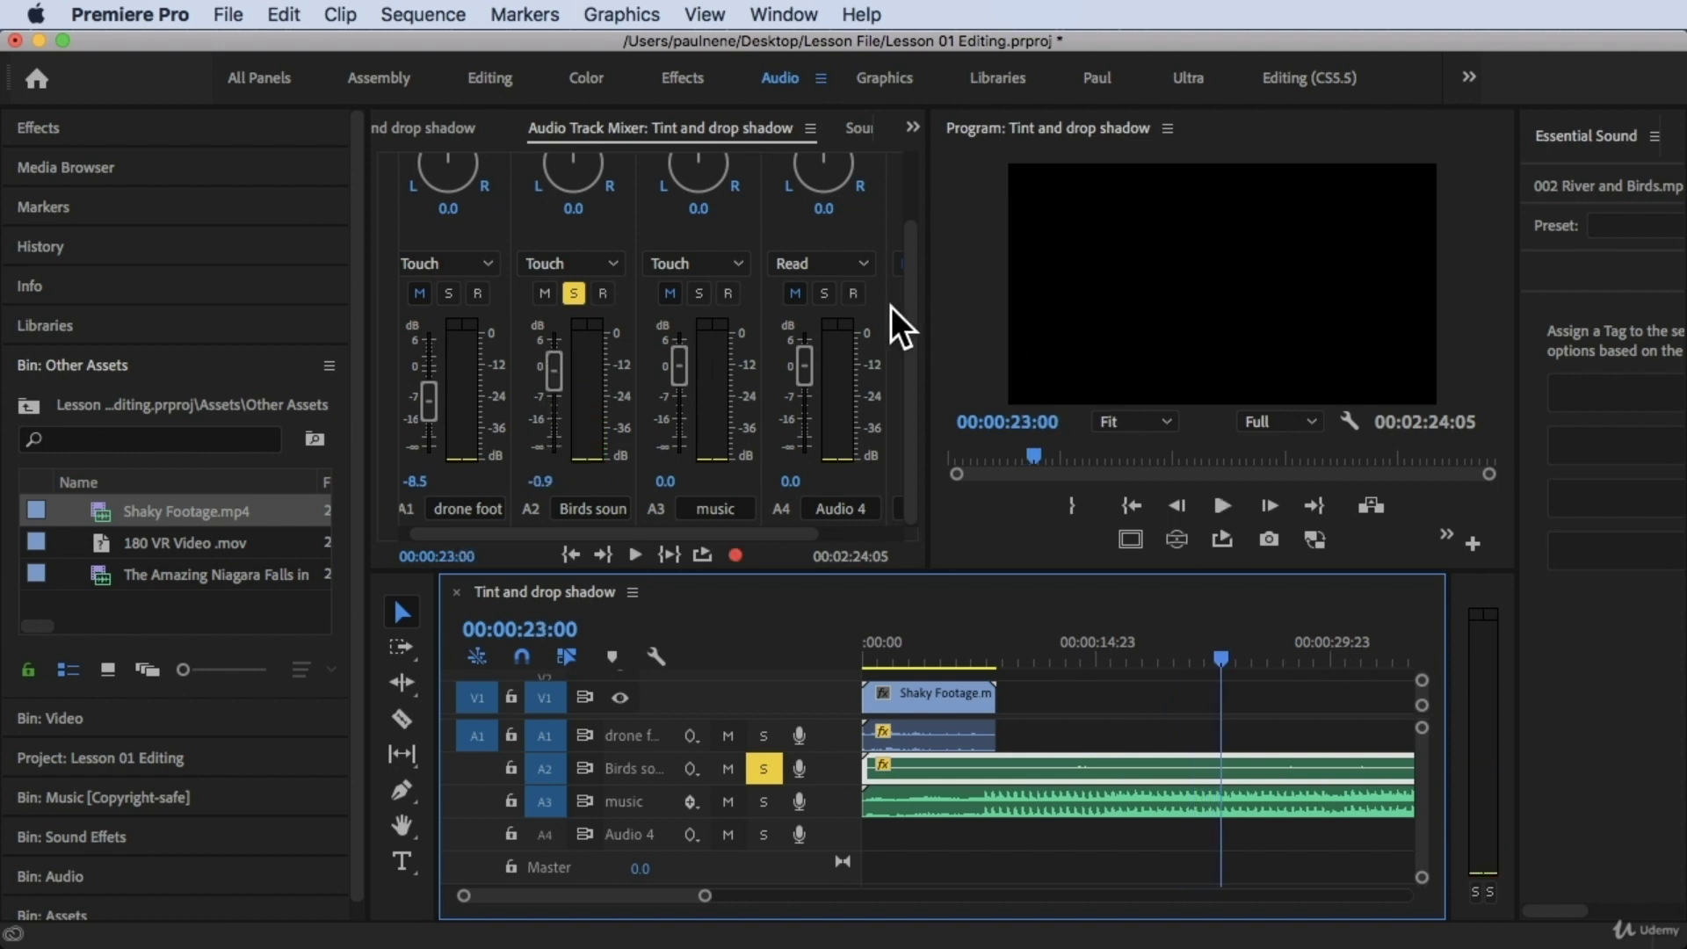
- View the Birds sound track's automation modes and try lowering the drone footage fader to -21.6 dB in Touch mode
left_click(595, 267)
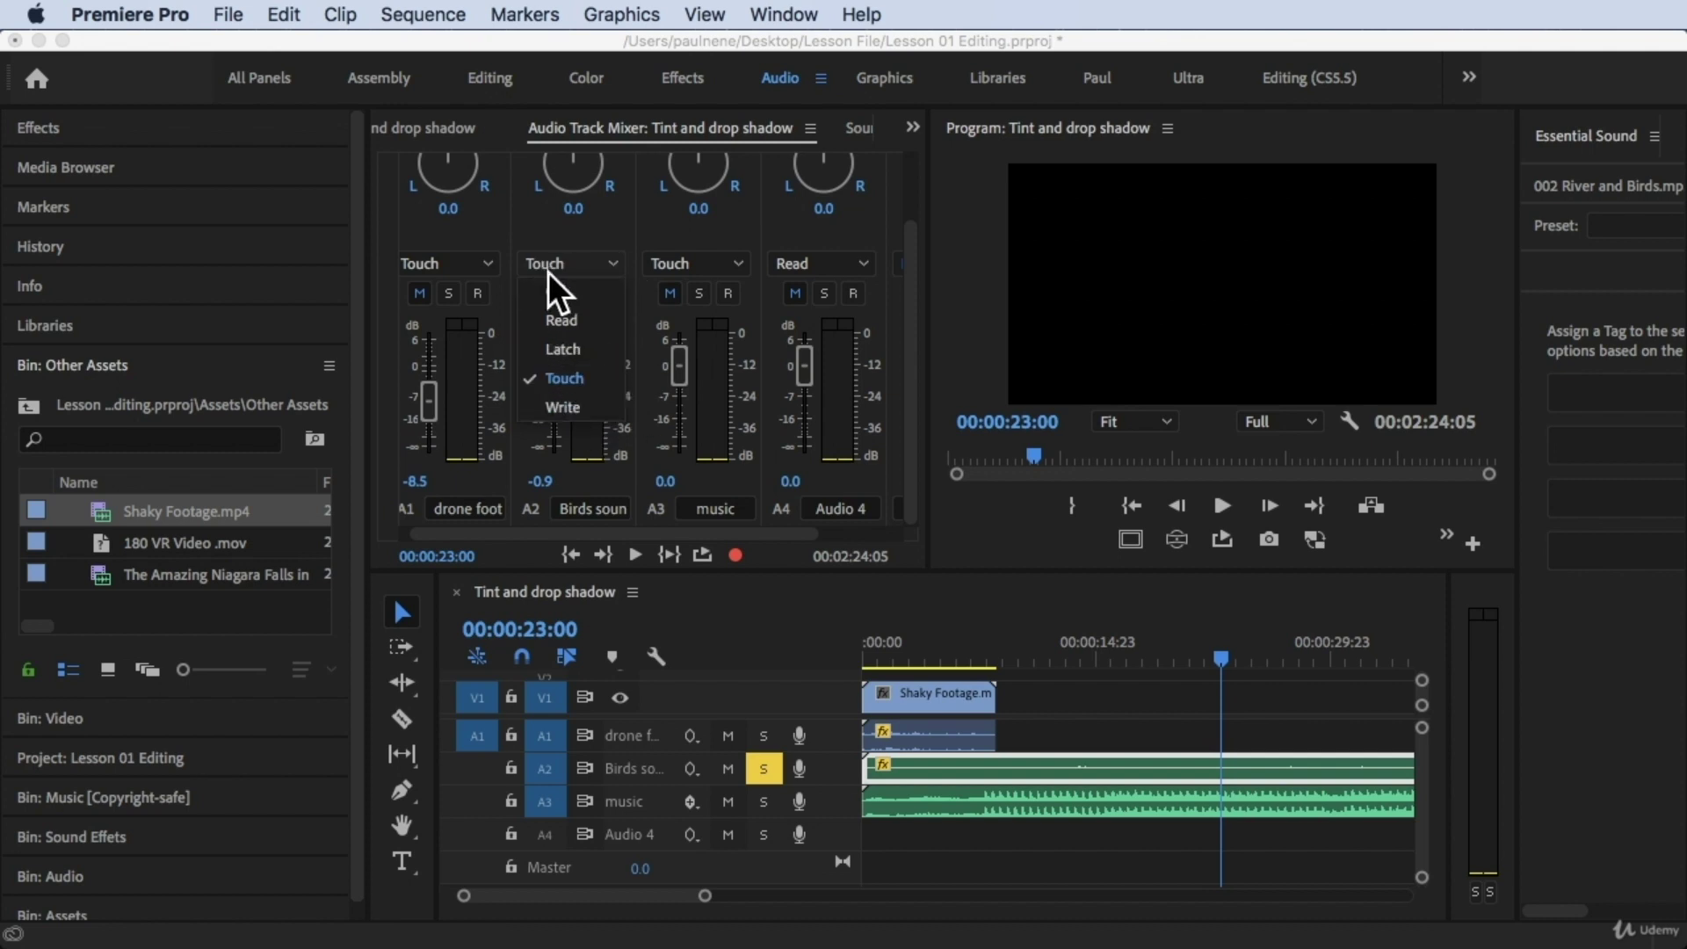
left_click(601, 491)
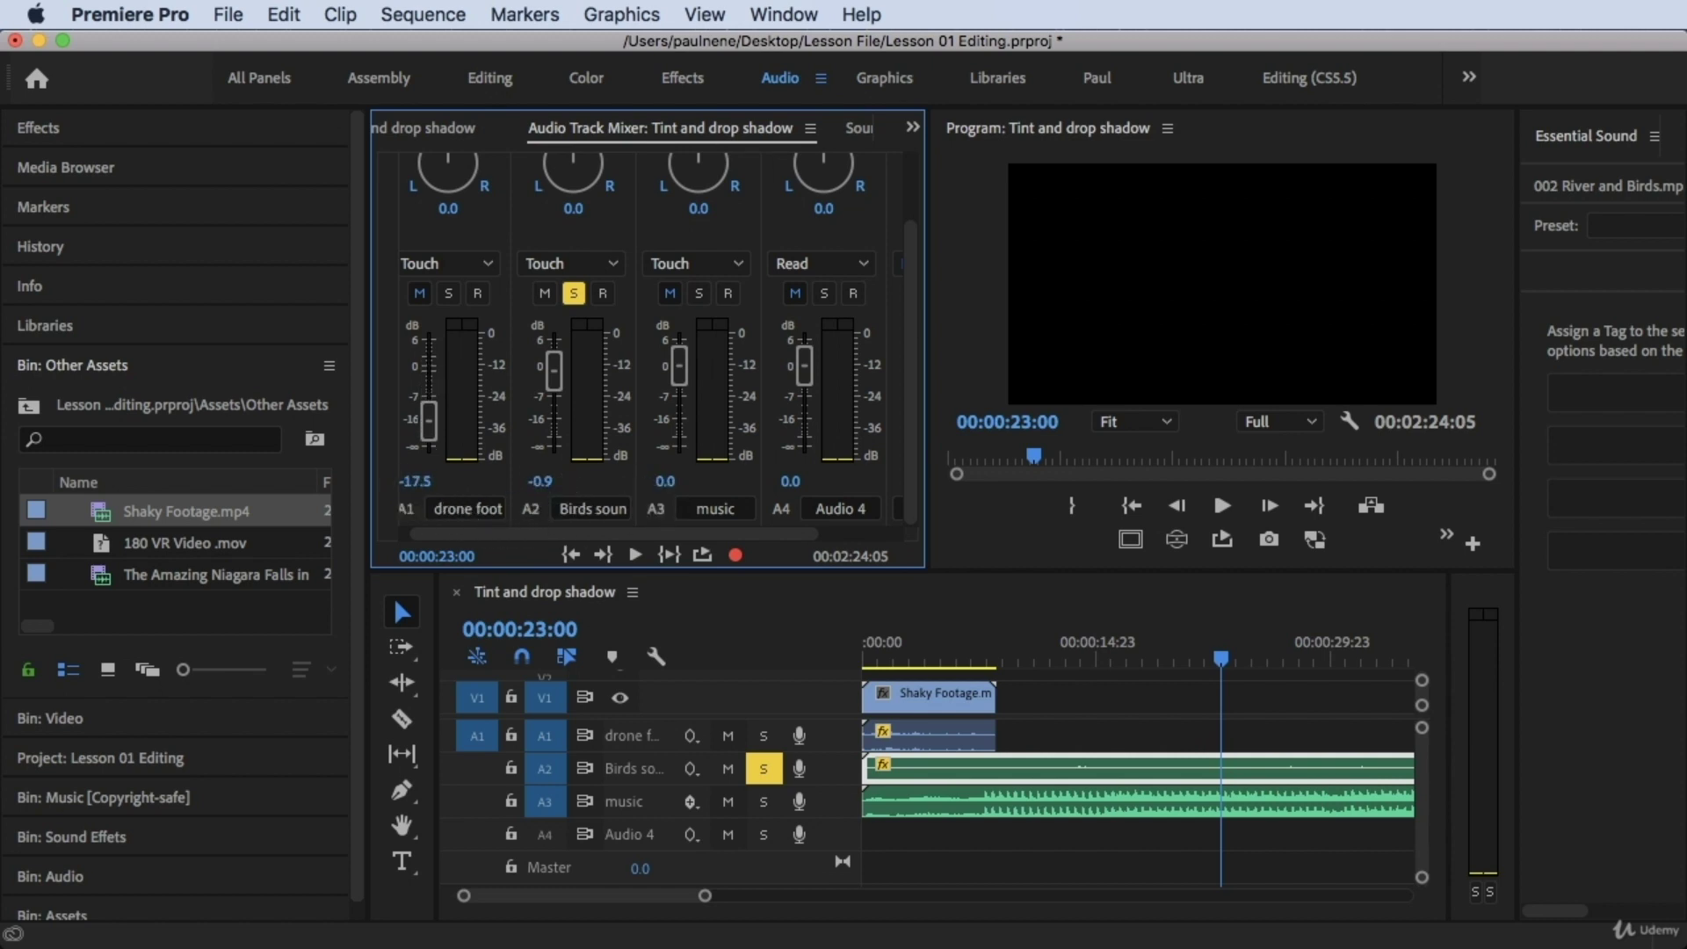
left_click_drag(429, 420, 429, 427)
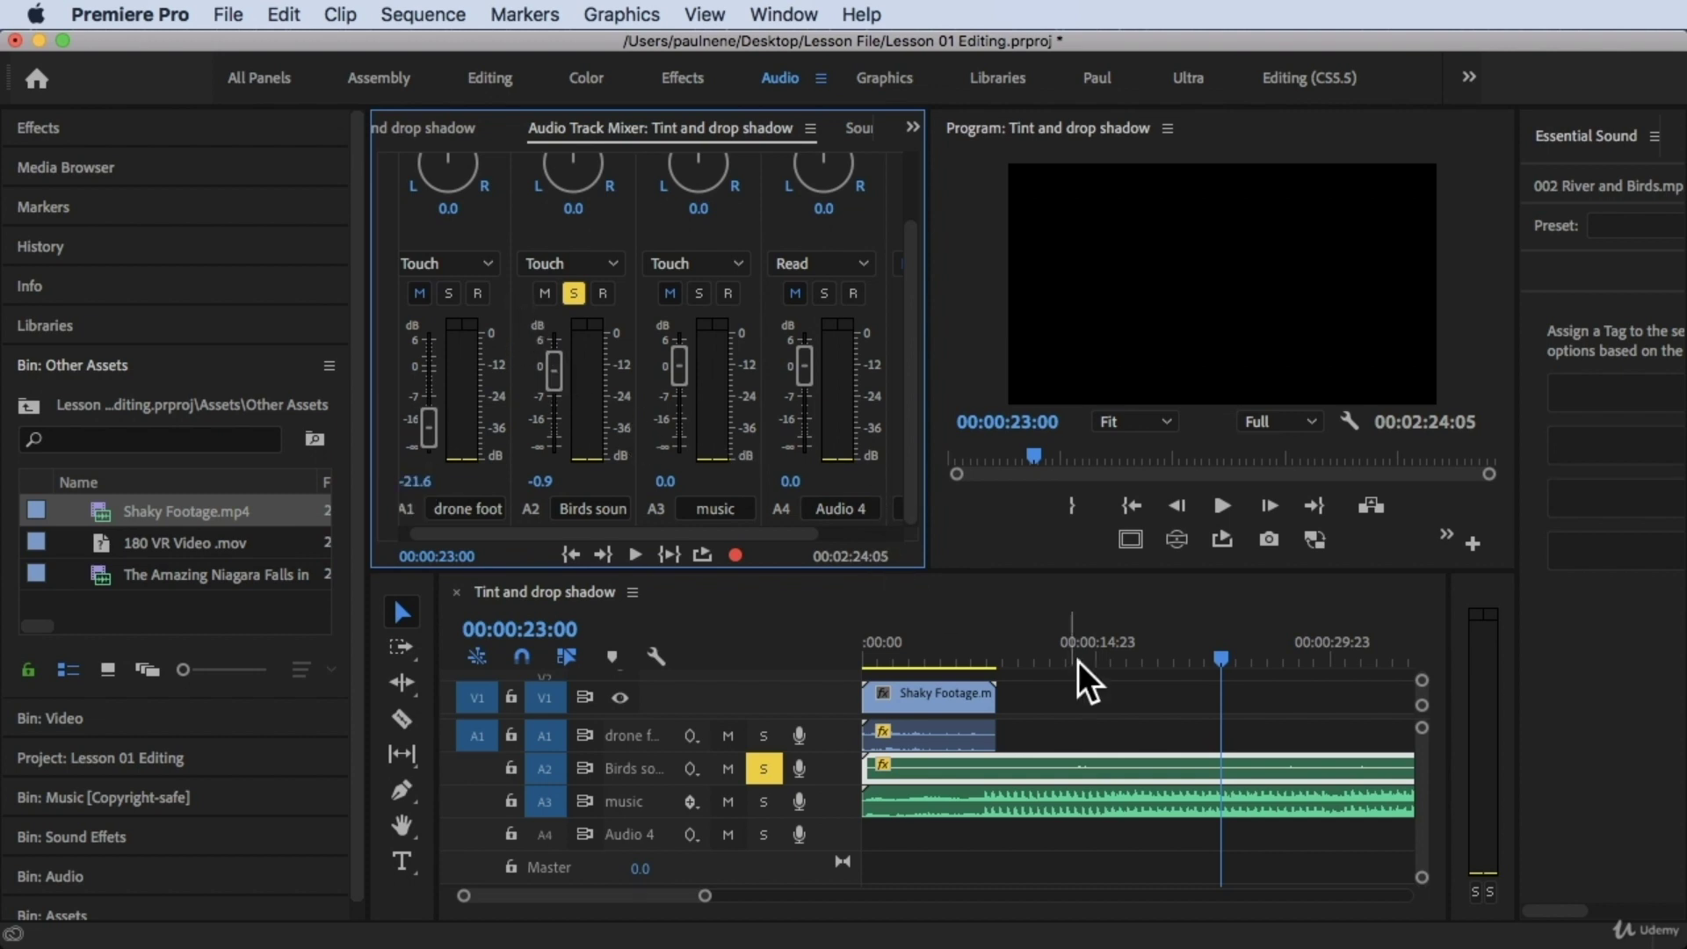
- With the playhead at 00:00:20:10, expand the Birds sound track in the timeline and view its header options in the Button Editor
left_click_drag(1200, 638, 1183, 636)
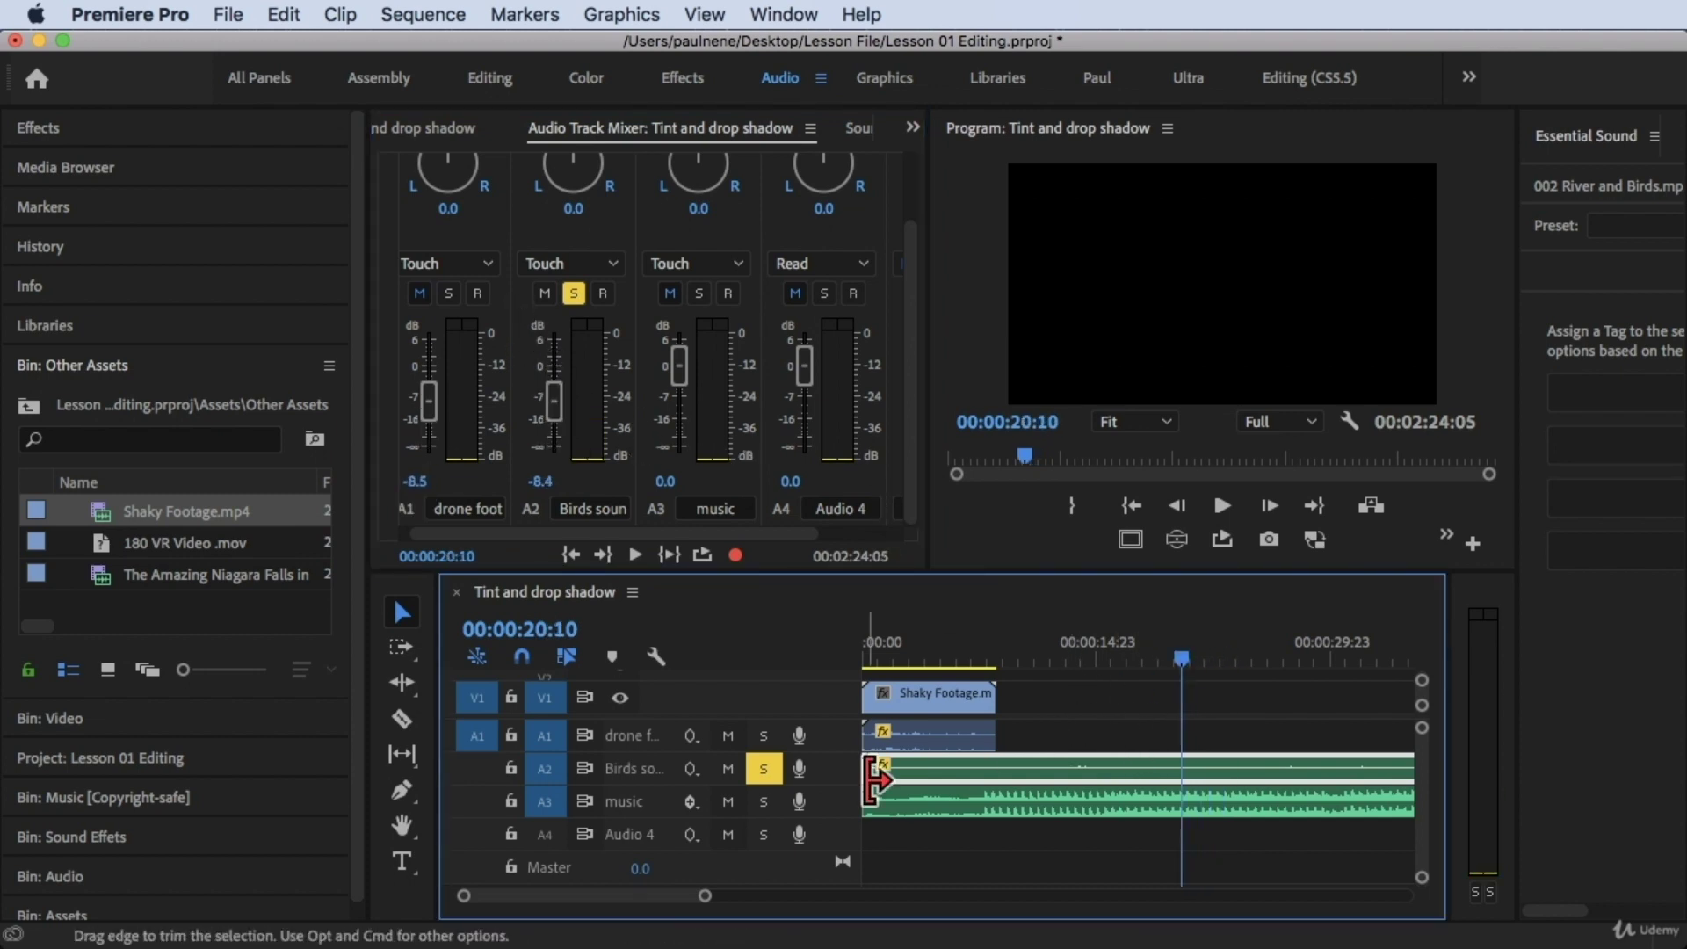
double_click(828, 766)
right_click(785, 800)
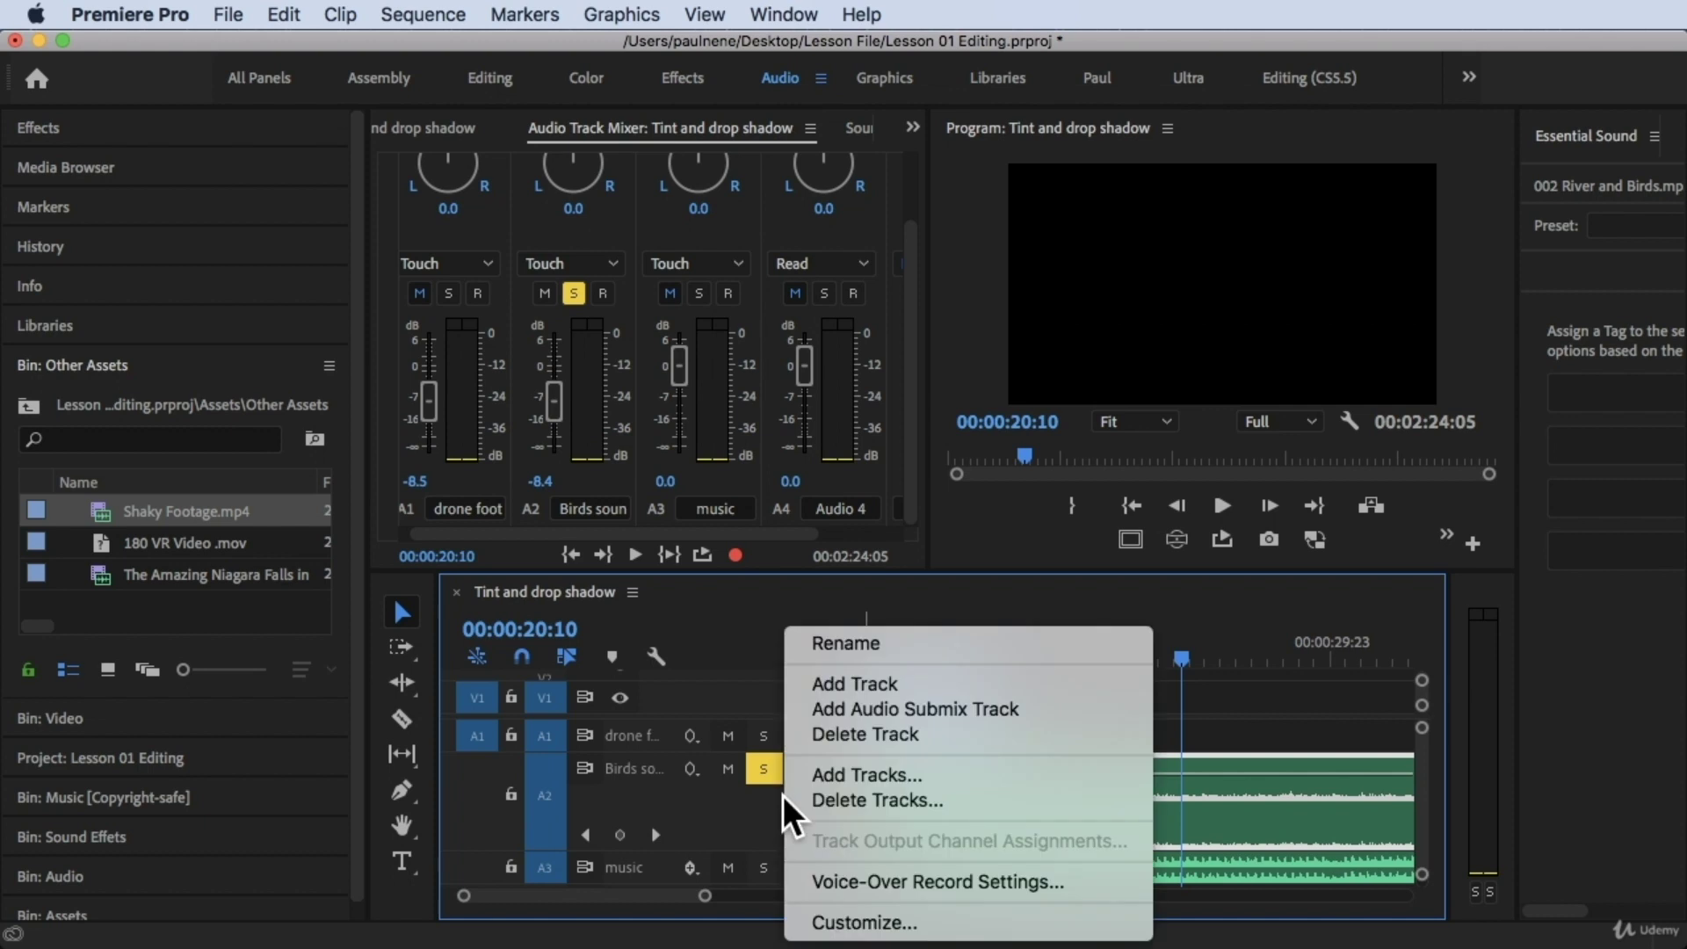
left_click(919, 708)
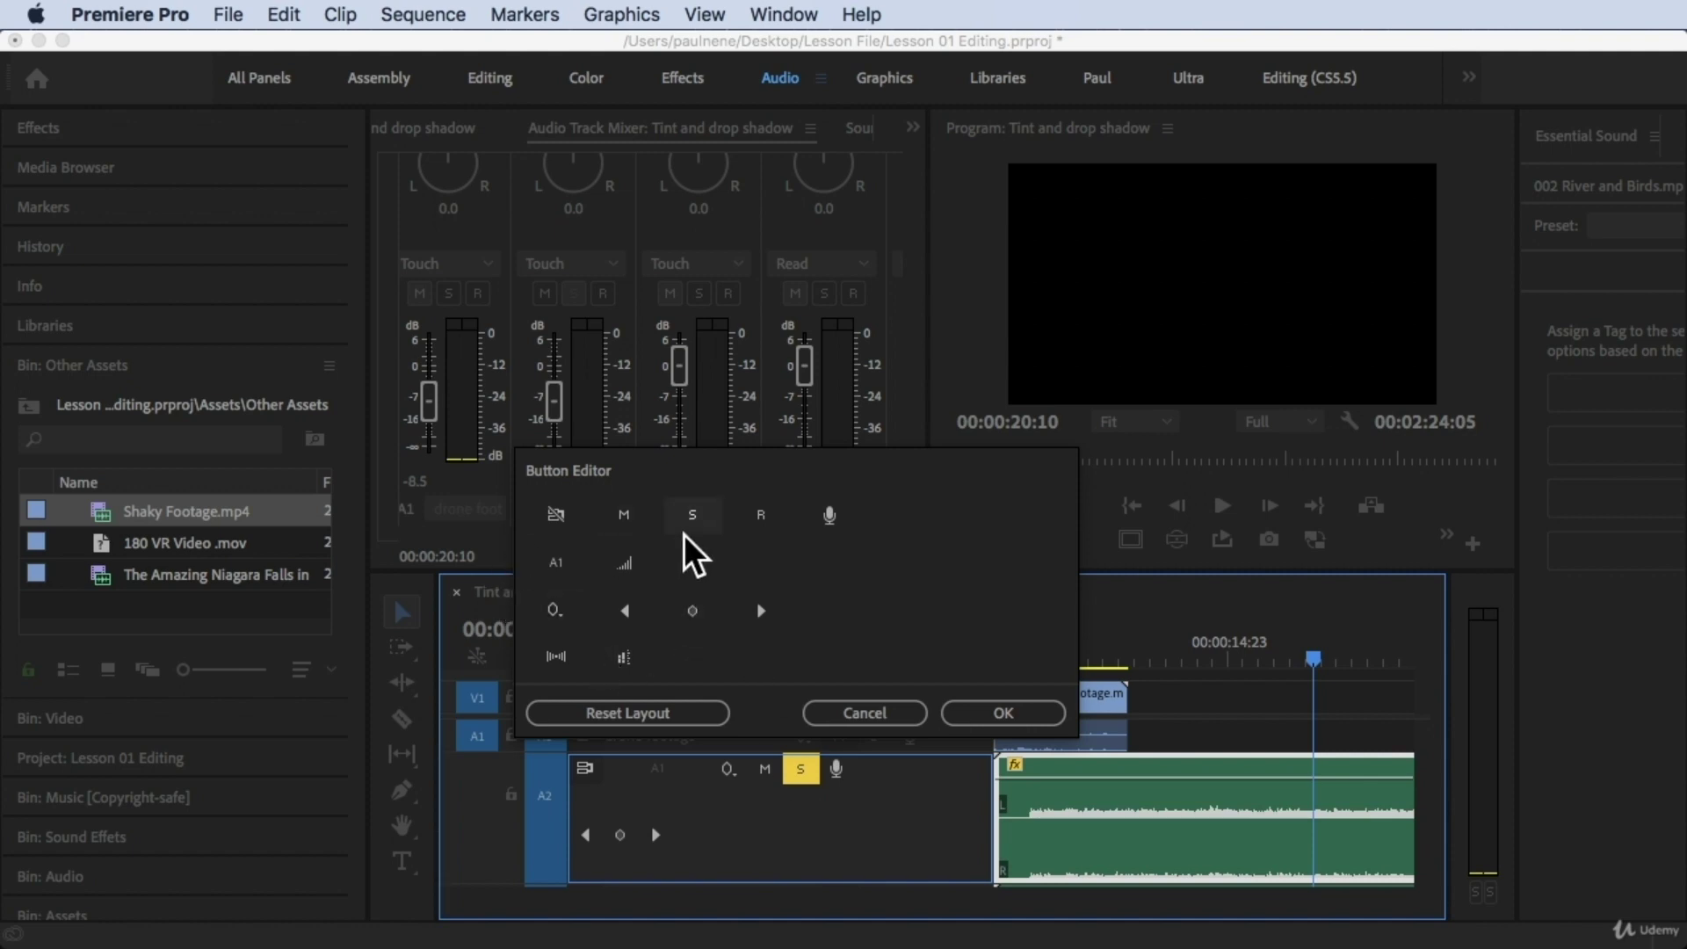
left_click(963, 723)
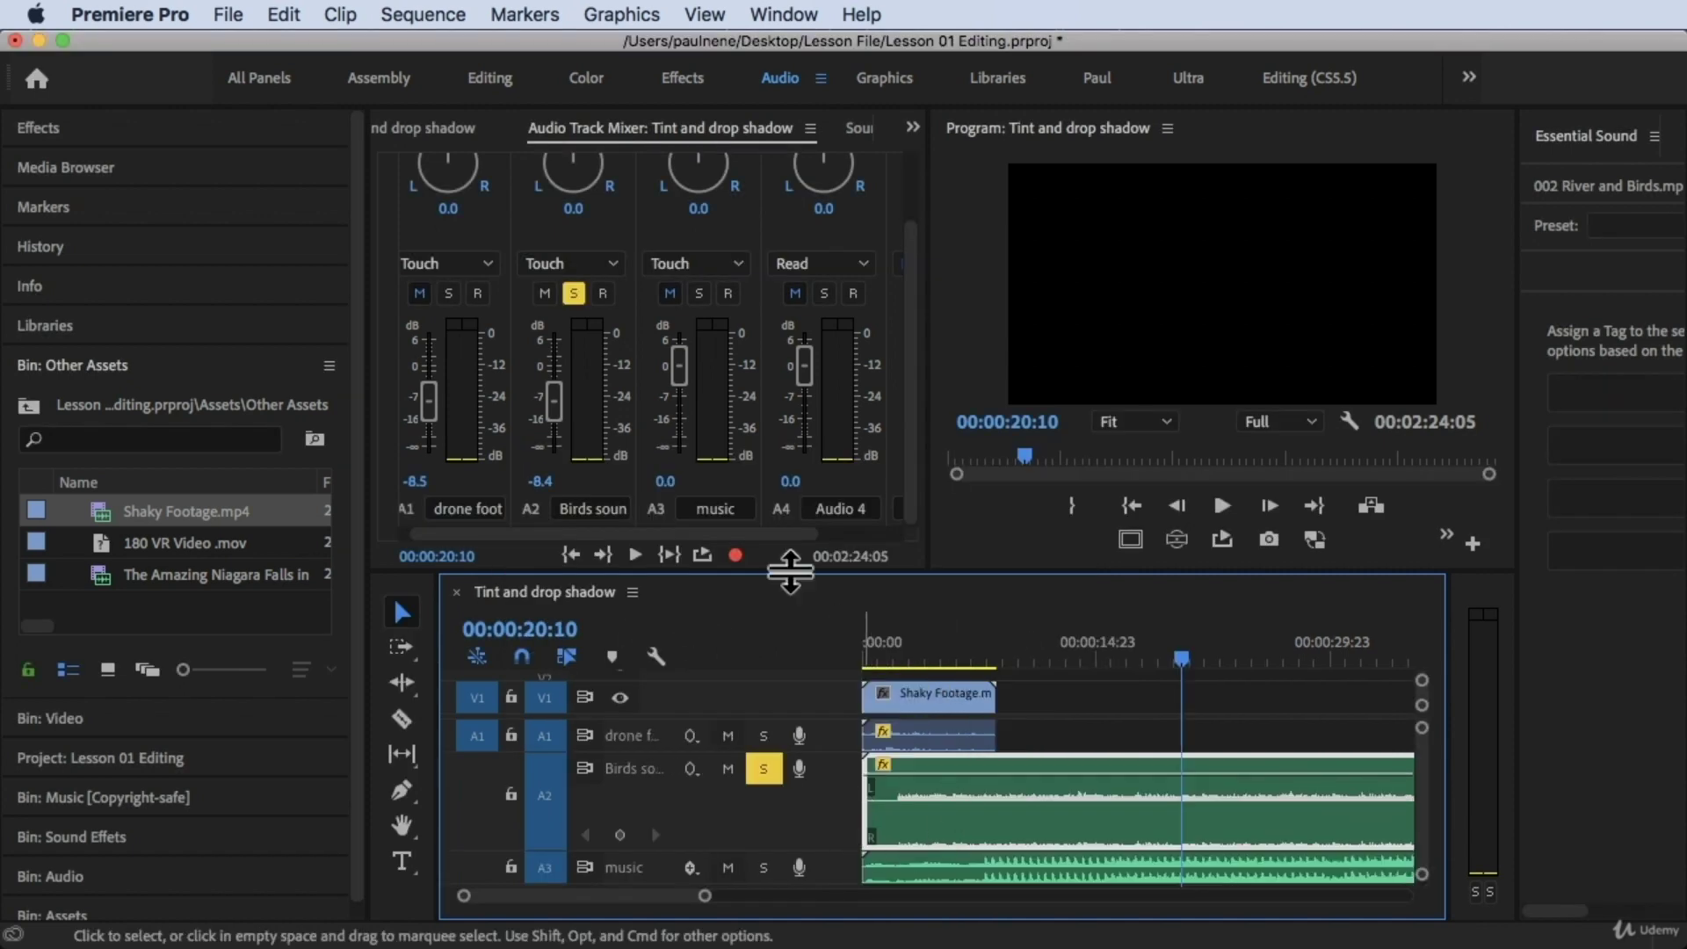
- Play from the sequence start to about 27 seconds, turning off solo on the Birds sound track during playback
left_click(627, 233)
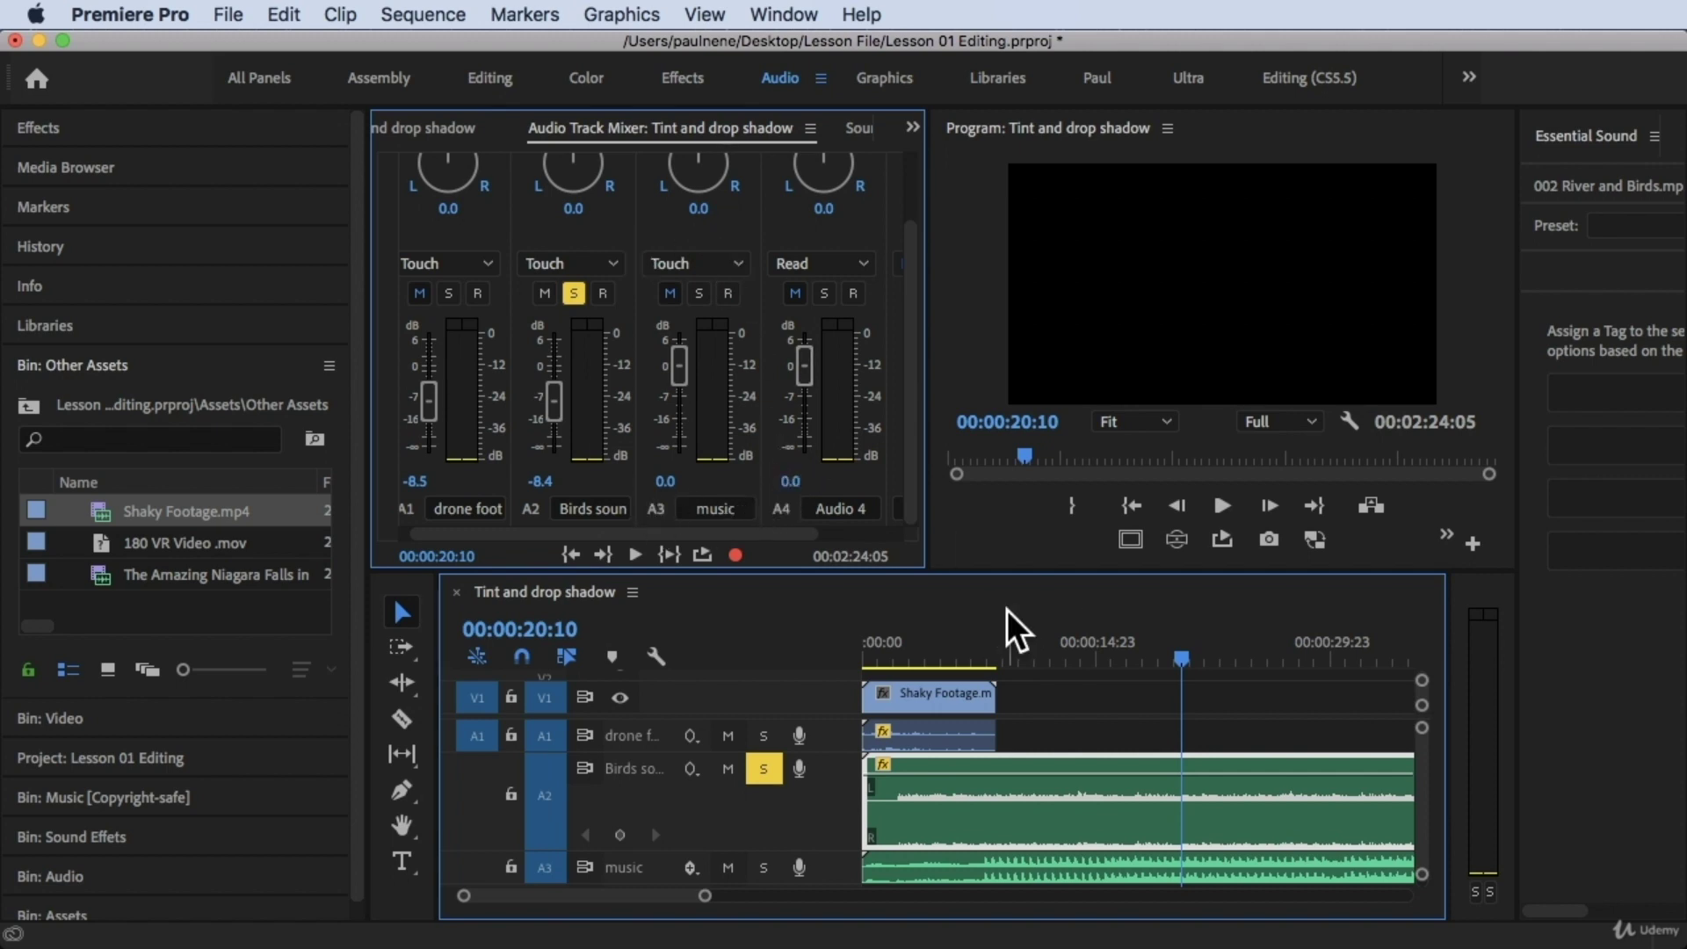
left_click_drag(1011, 634, 840, 642)
key("space")
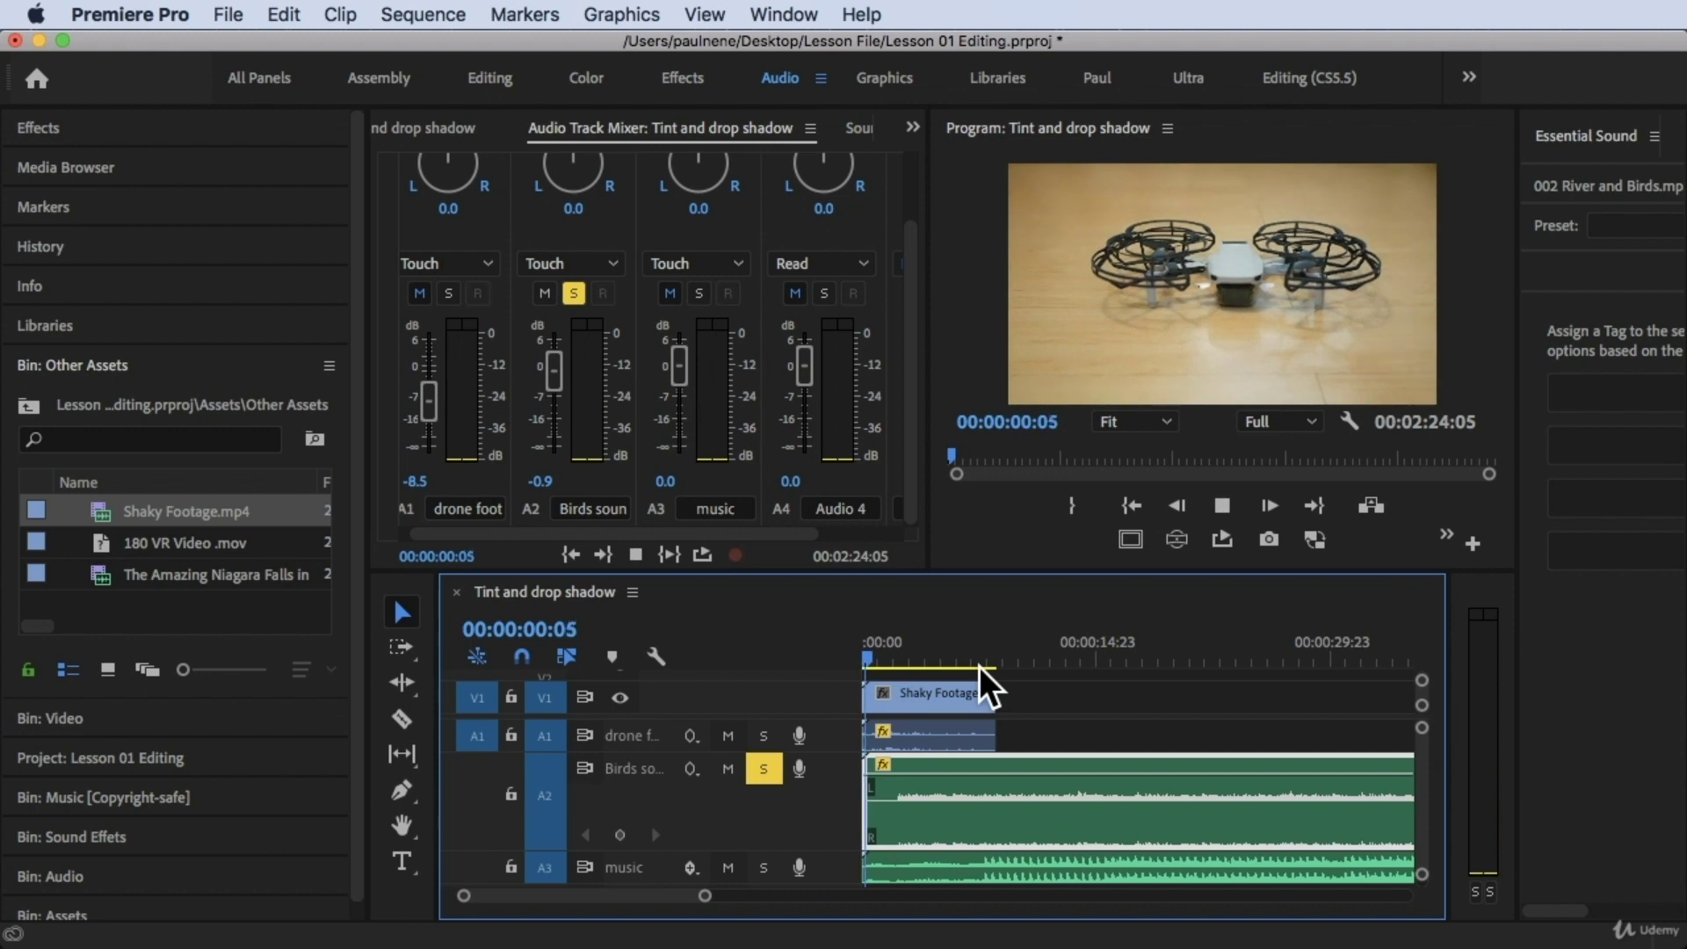
left_click(763, 771)
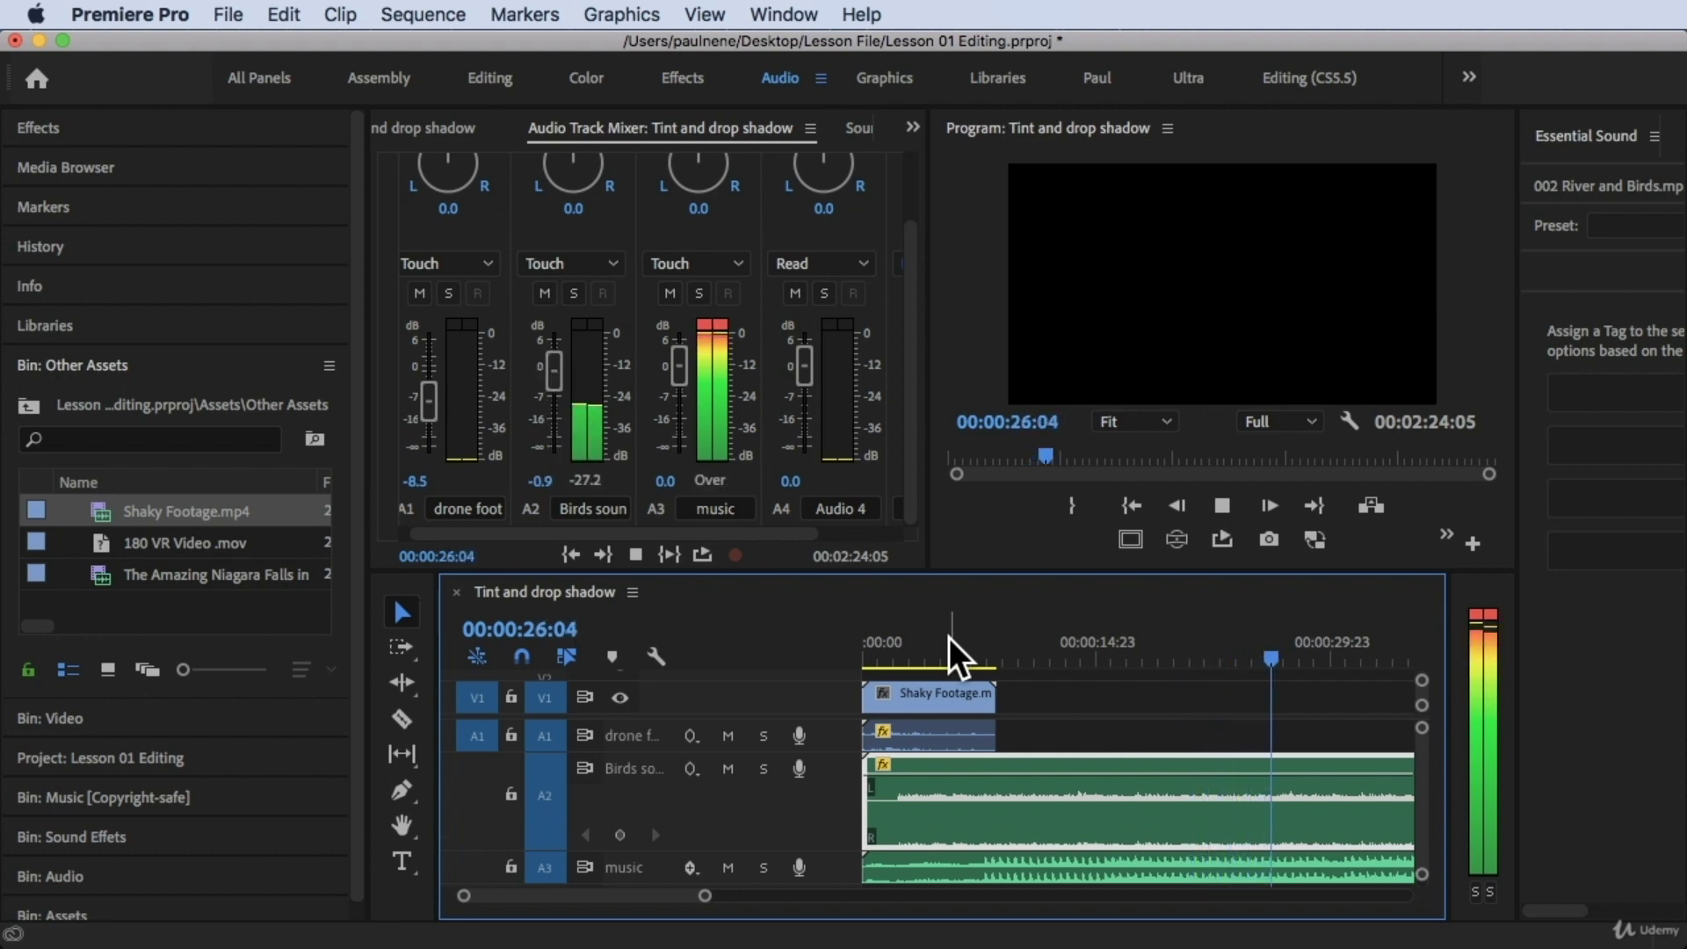
key("space")
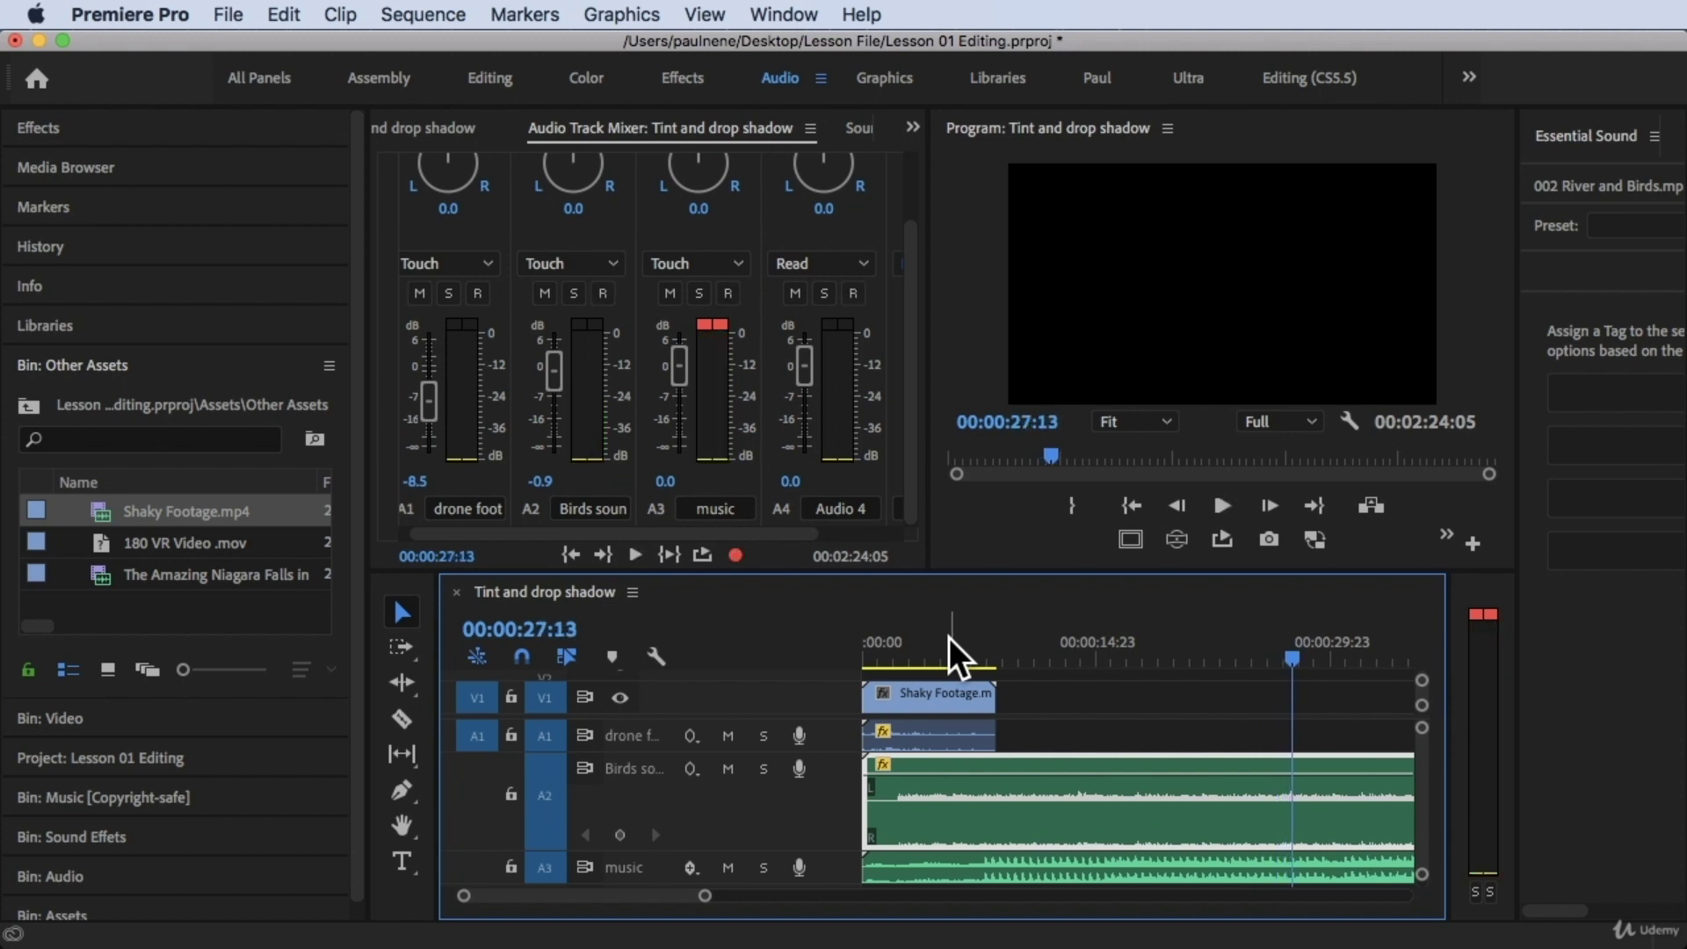